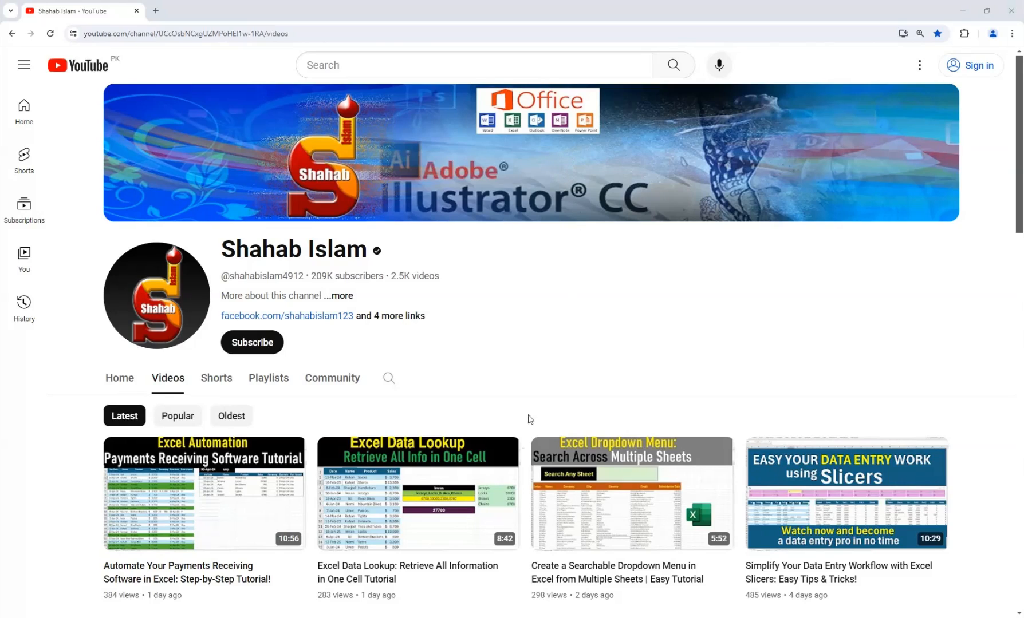
- Switch to the Book1 workbook in Excel and look through the Feb, Mar and Apr sheets
mouse_move(454, 617)
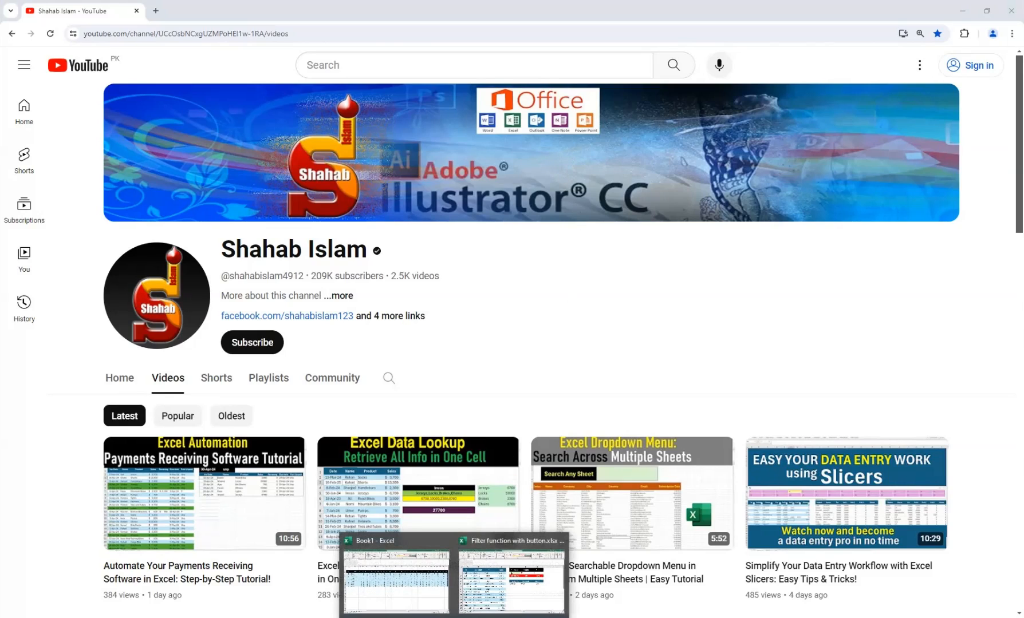
left_click(375, 583)
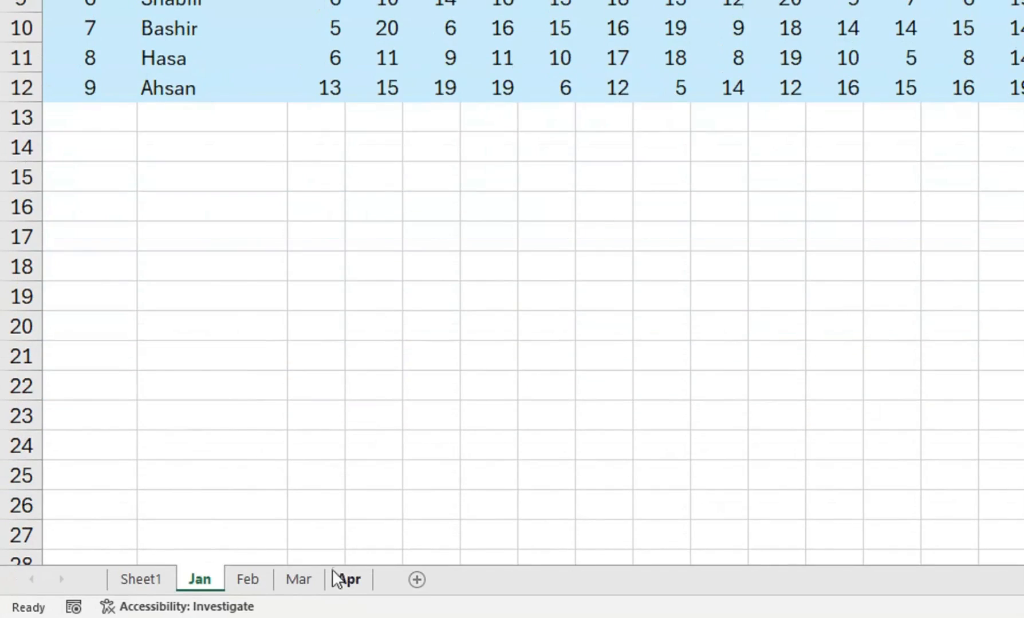
left_click(279, 578)
left_click(254, 577)
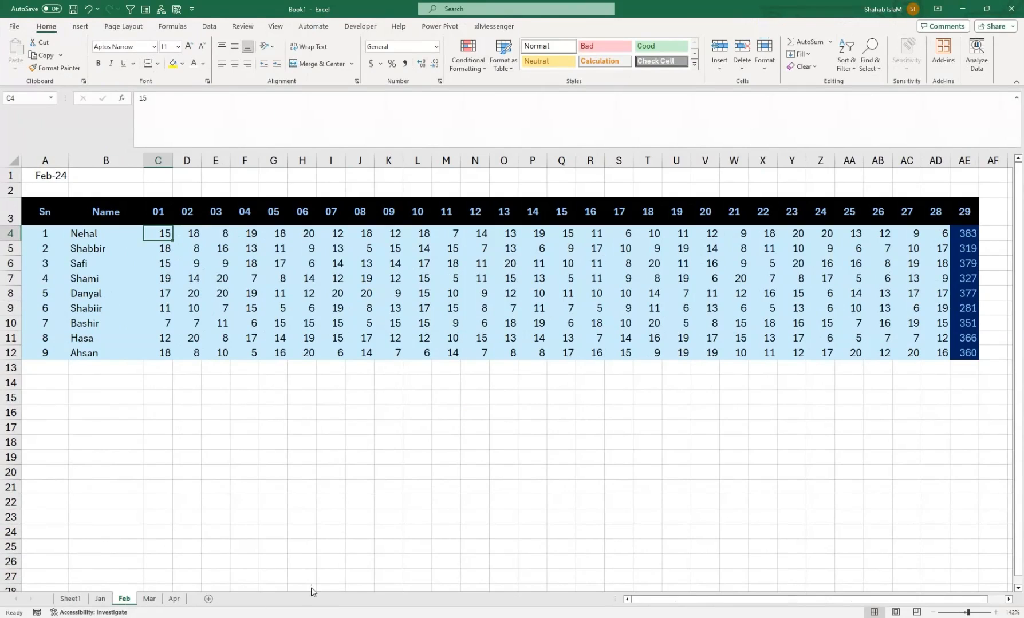
left_click(150, 599)
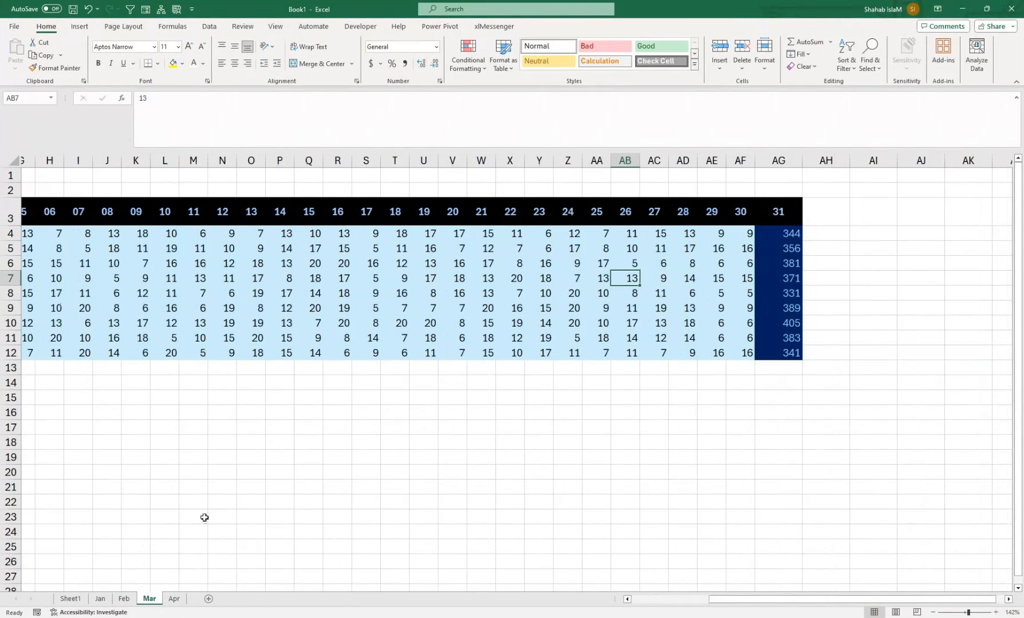
left_click(174, 599)
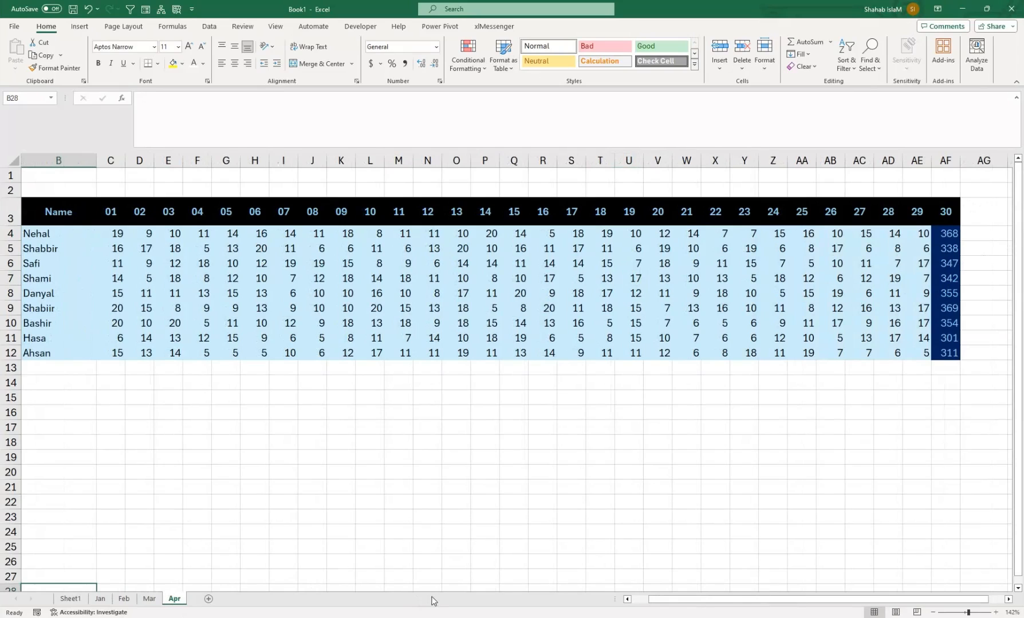
- On Sheet1, inspect the lookup formulas in F3 and G3, the Last Date formula in B2 and the month name in B1
left_click(71, 600)
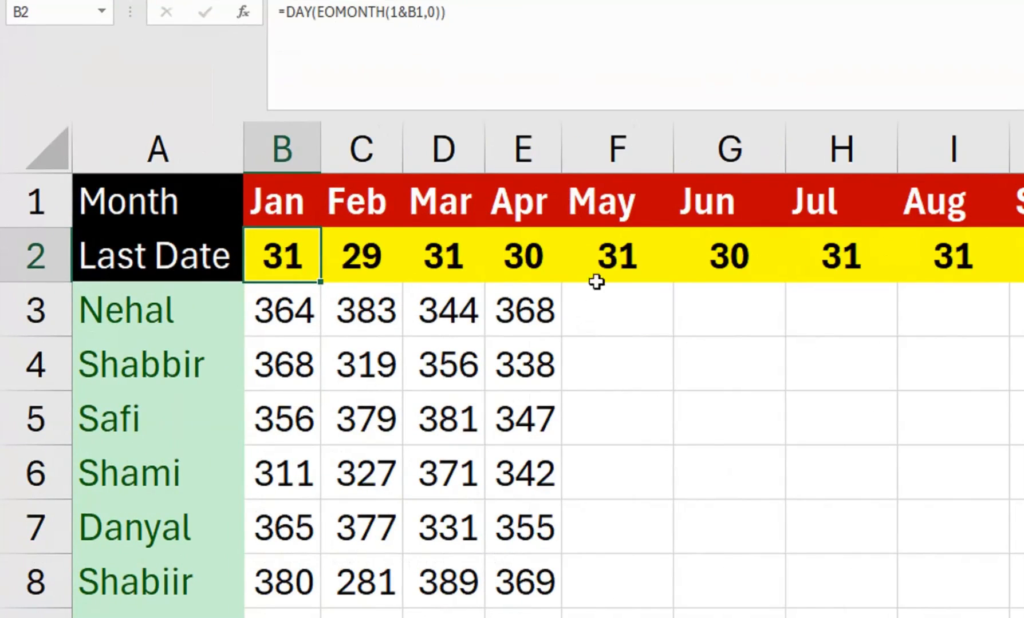
left_click(628, 317)
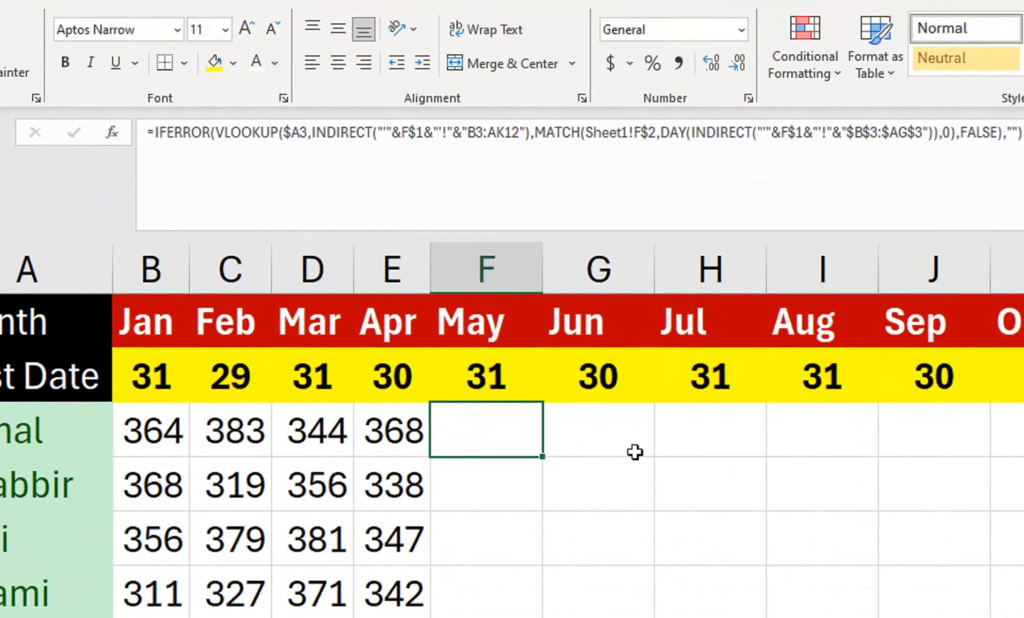
left_click(634, 452)
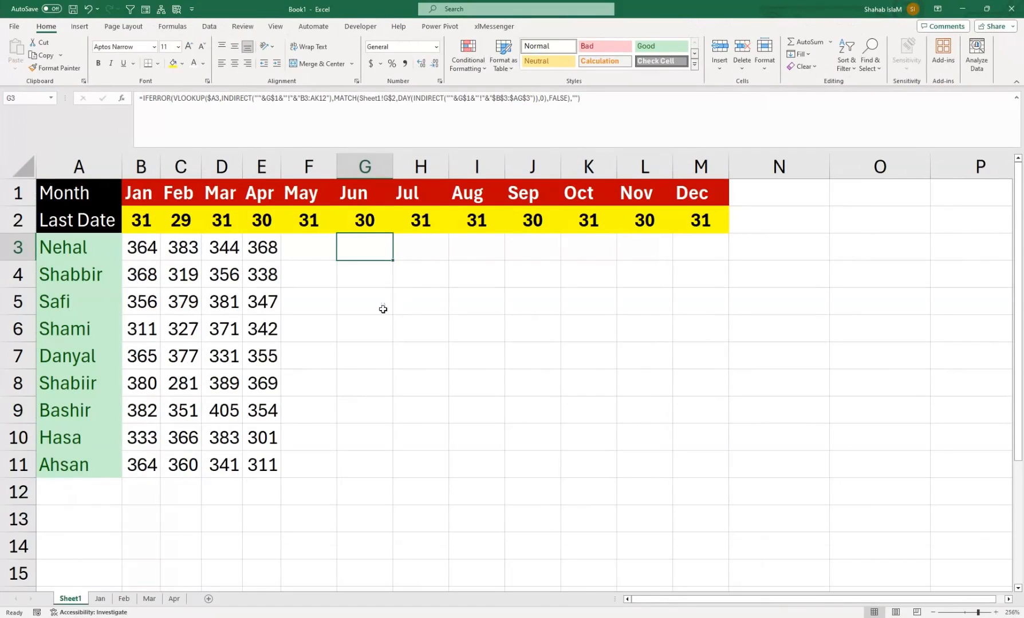
left_click(166, 486)
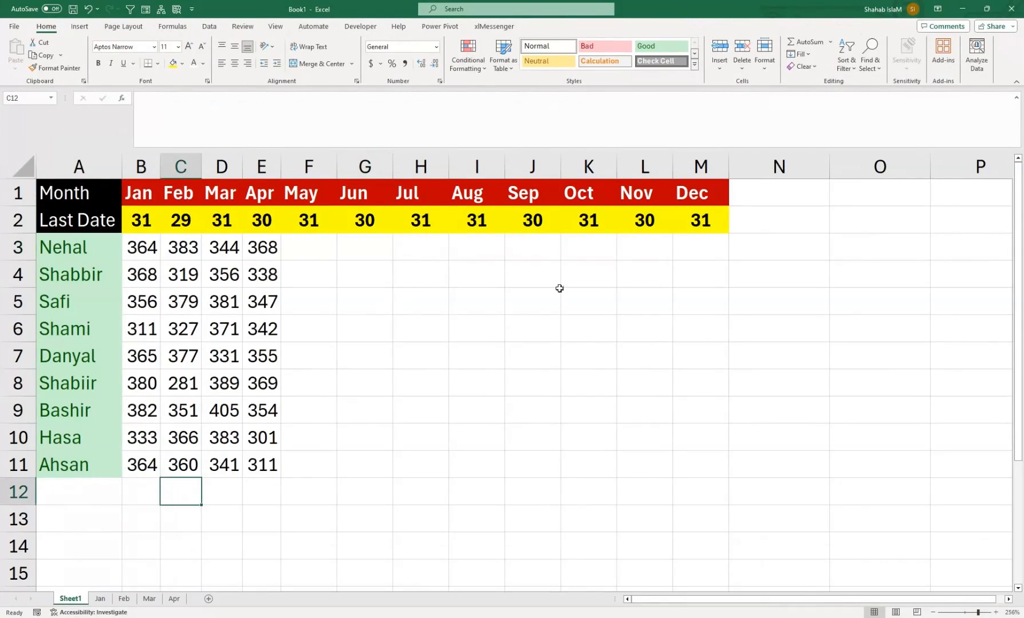
left_click(157, 227)
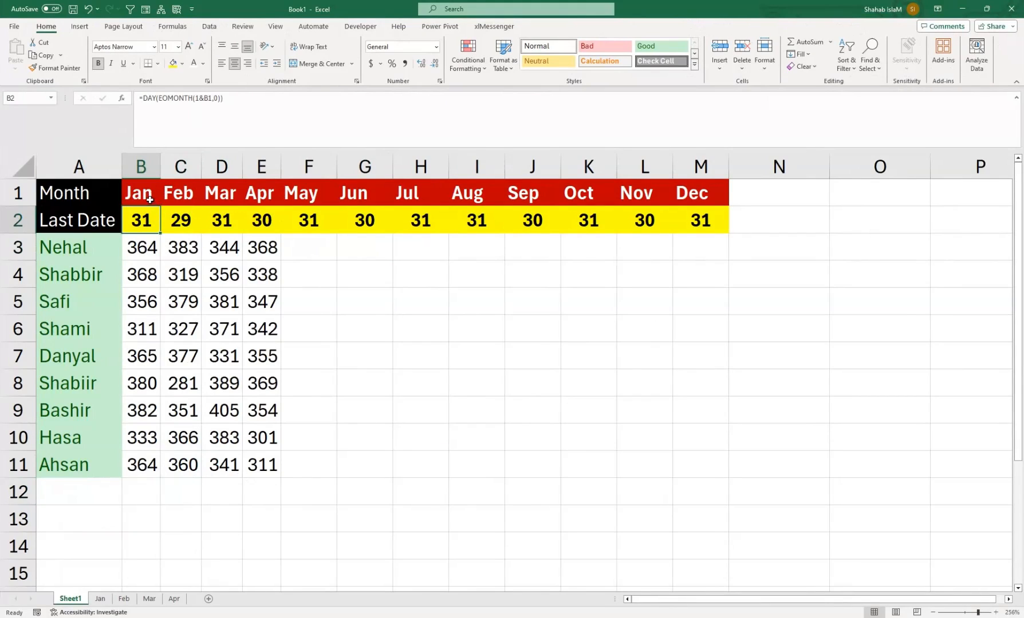
left_click(150, 197)
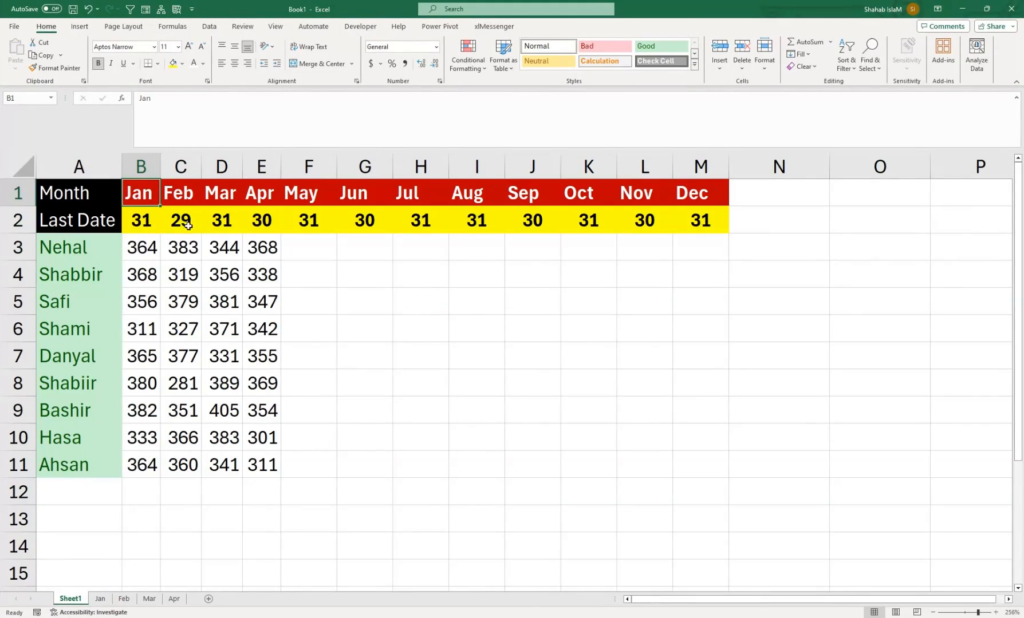
- Create a copy of Sheet1 within Book1, placed before Sheet1
right_click(82, 602)
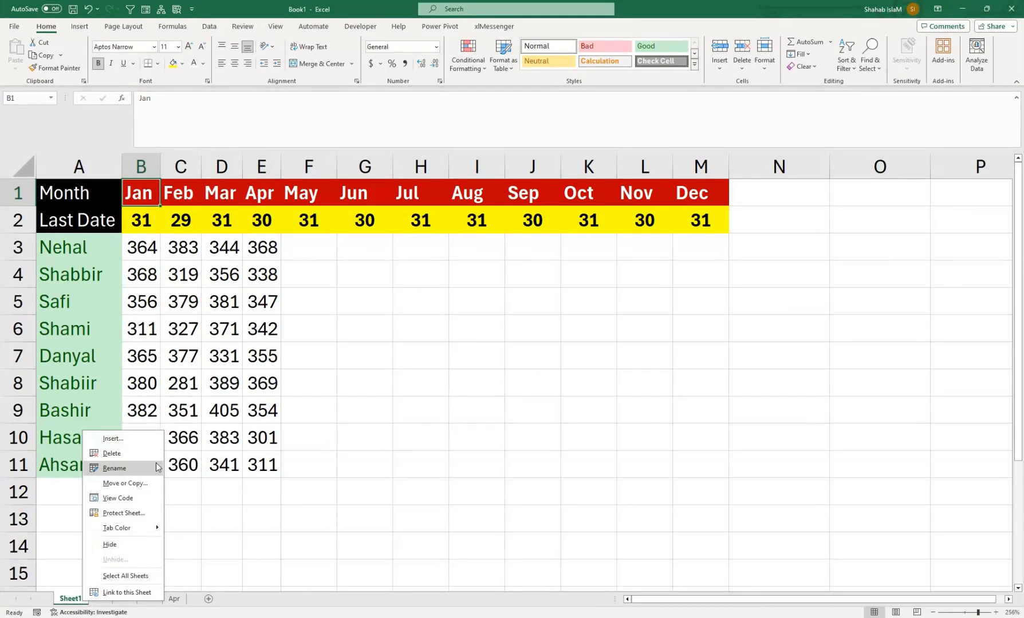
key("Escape")
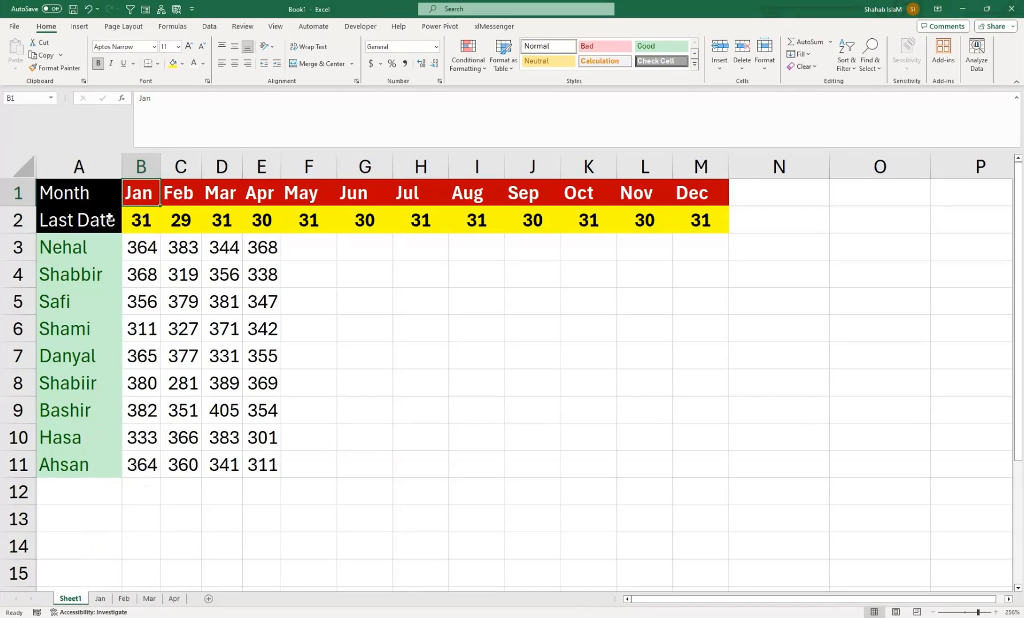
left_click_drag(63, 193, 711, 471)
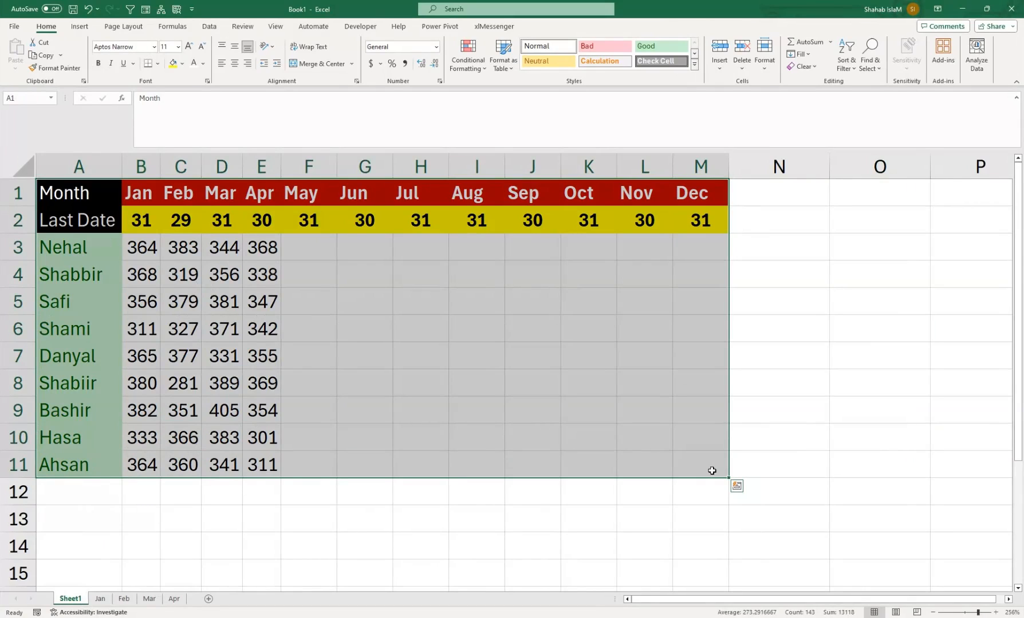
right_click(83, 599)
left_click(141, 481)
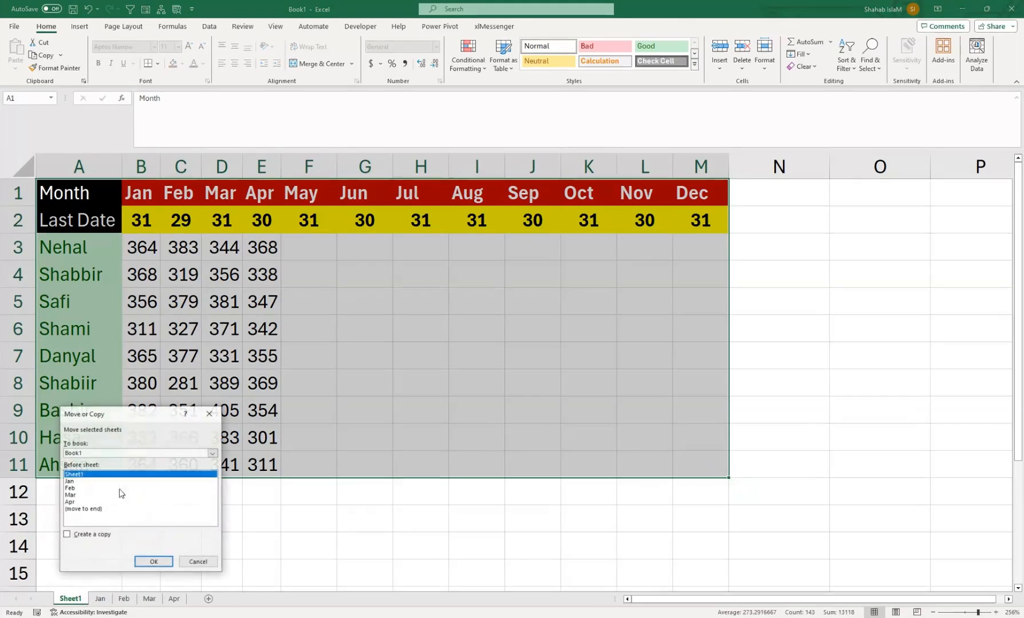
left_click(86, 534)
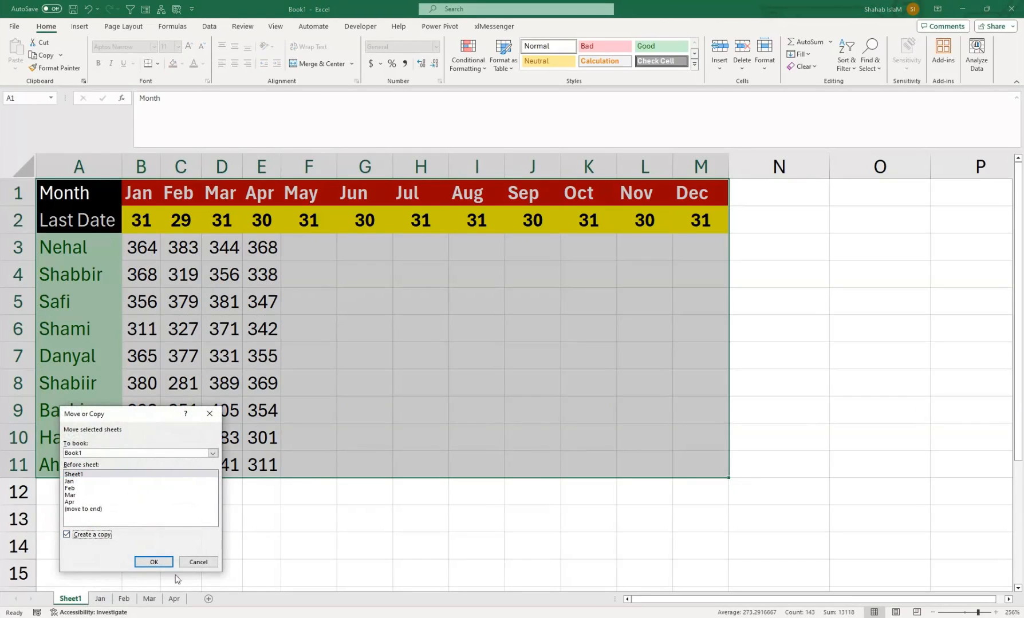
left_click(152, 560)
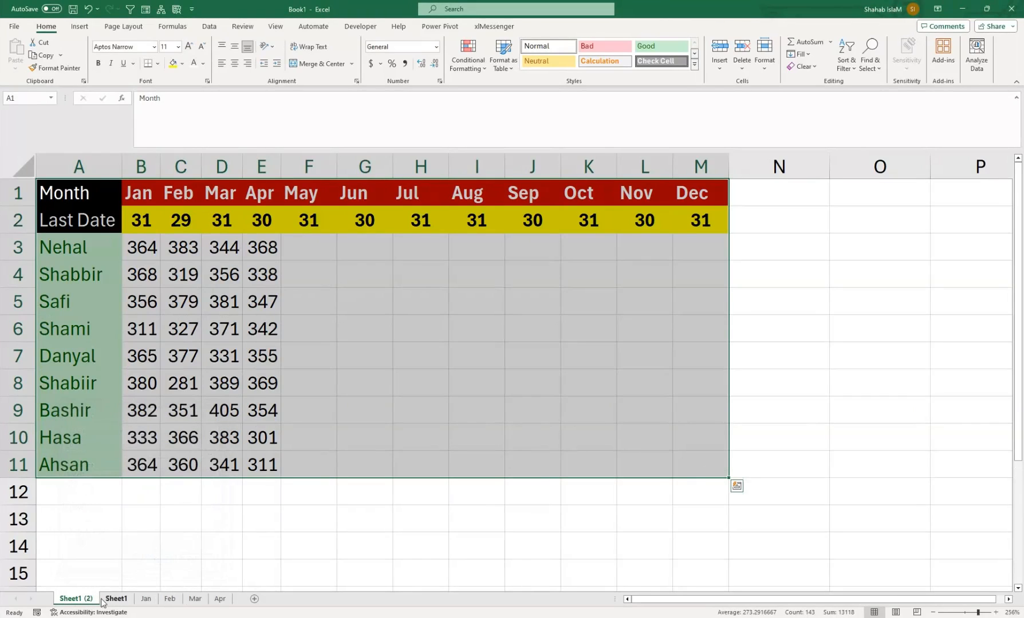
- Clear the Last Date formulas in B2:M2 on the original Sheet1
left_click(125, 600)
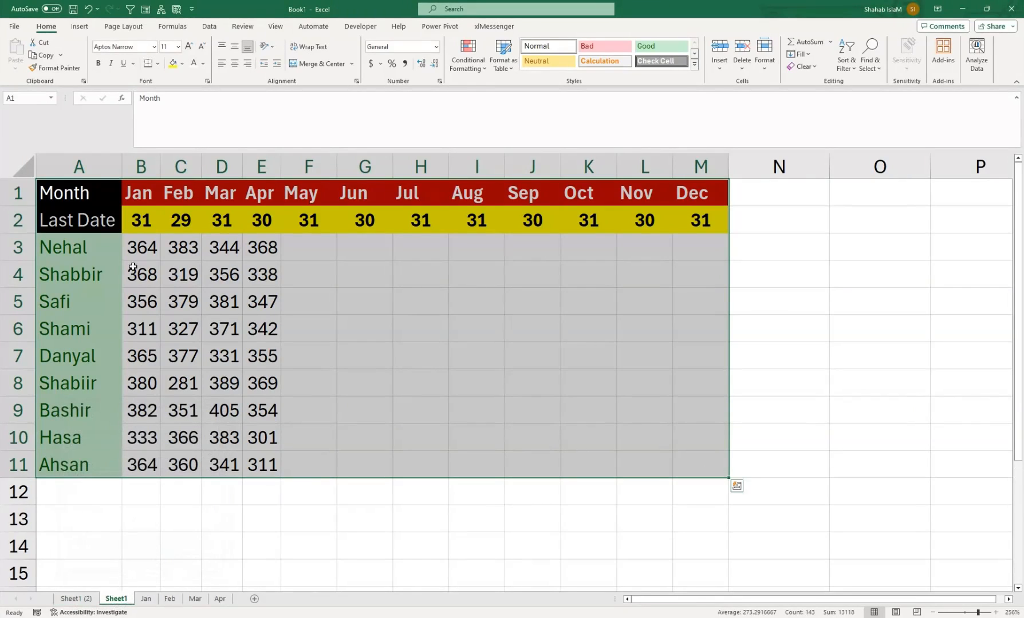
left_click_drag(85, 196, 697, 465)
left_click_drag(127, 226, 698, 220)
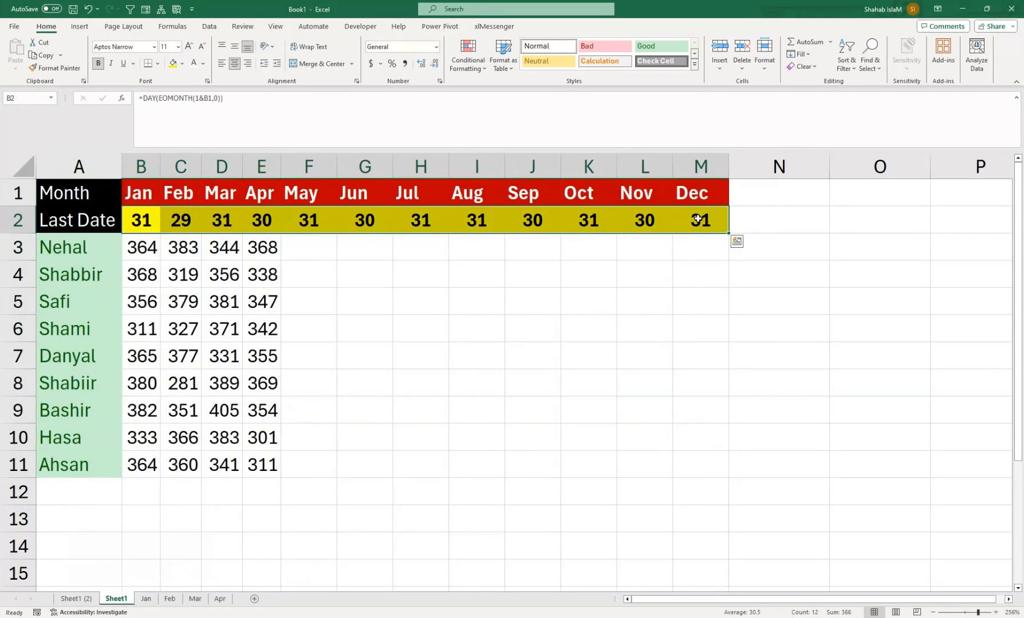
key("Delete")
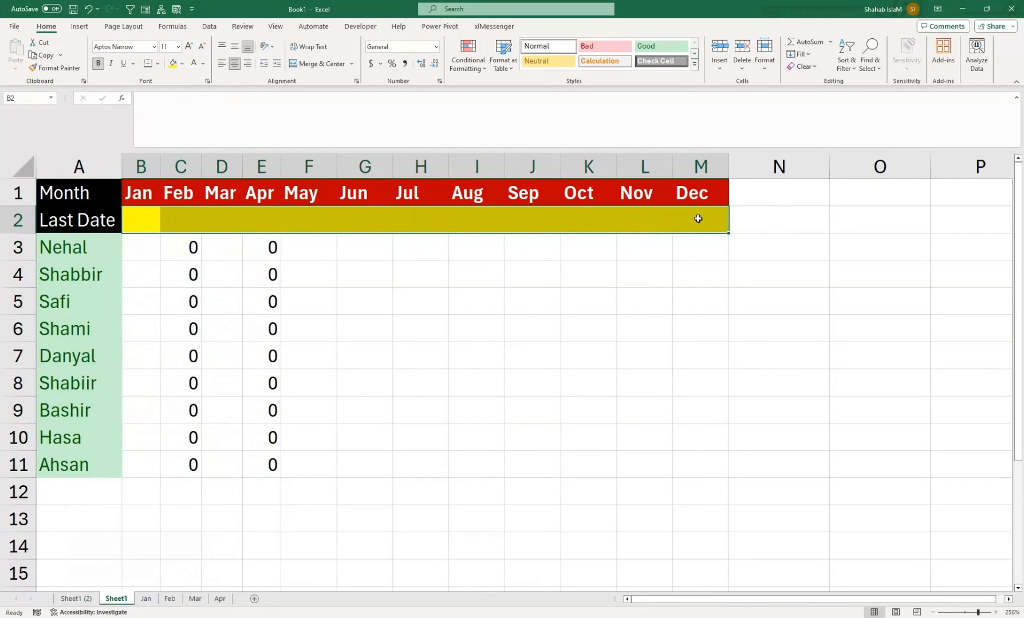
- Clear the Jan to Apr lookup formulas in B3:E11 on Sheet1
left_click_drag(52, 240, 226, 465)
left_click_drag(134, 255, 263, 475)
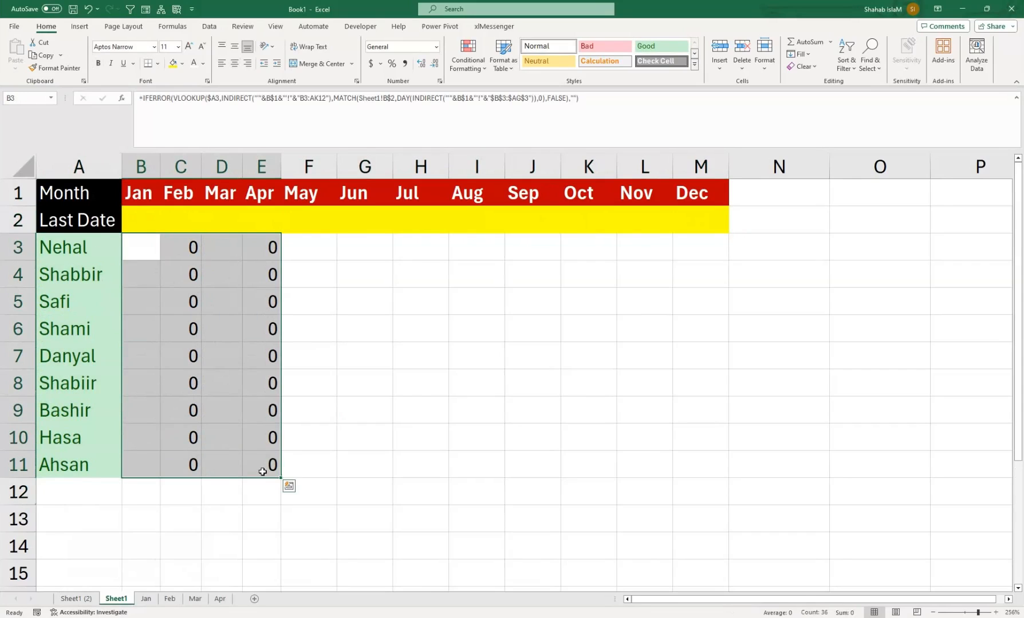
key("Delete")
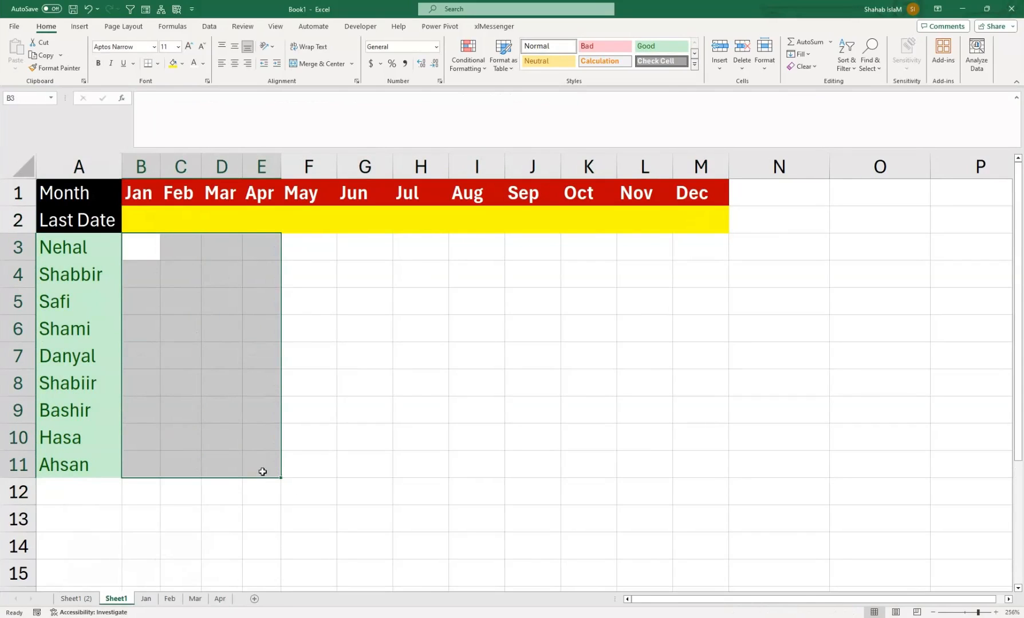
left_click(155, 255)
- On the Jan sheet, replace the first day header in C3 with a formula referencing the month date, =A1
left_click(147, 598)
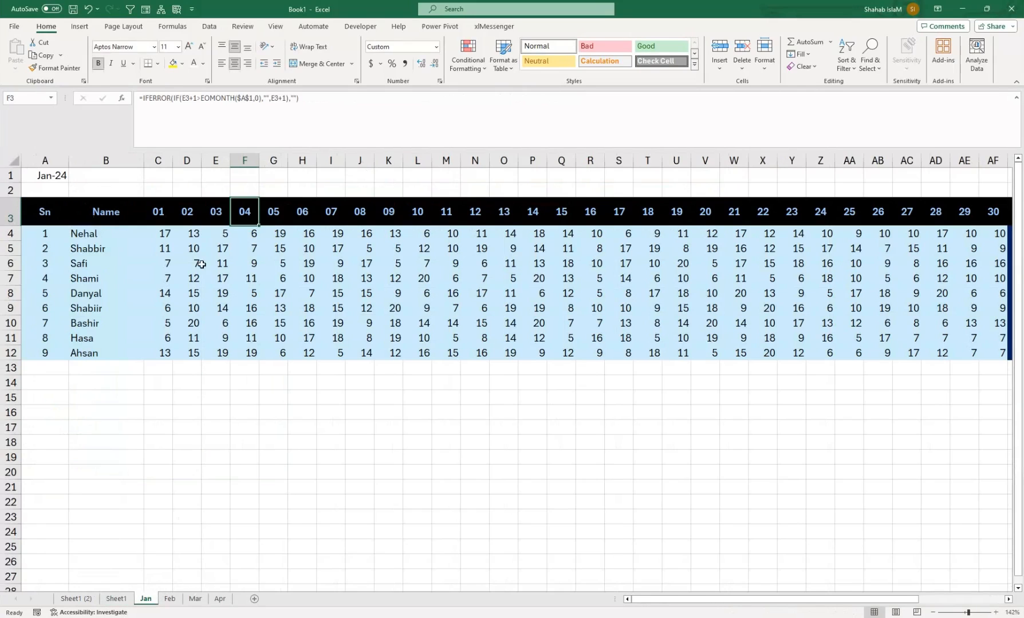
left_click(155, 212)
left_click(36, 175)
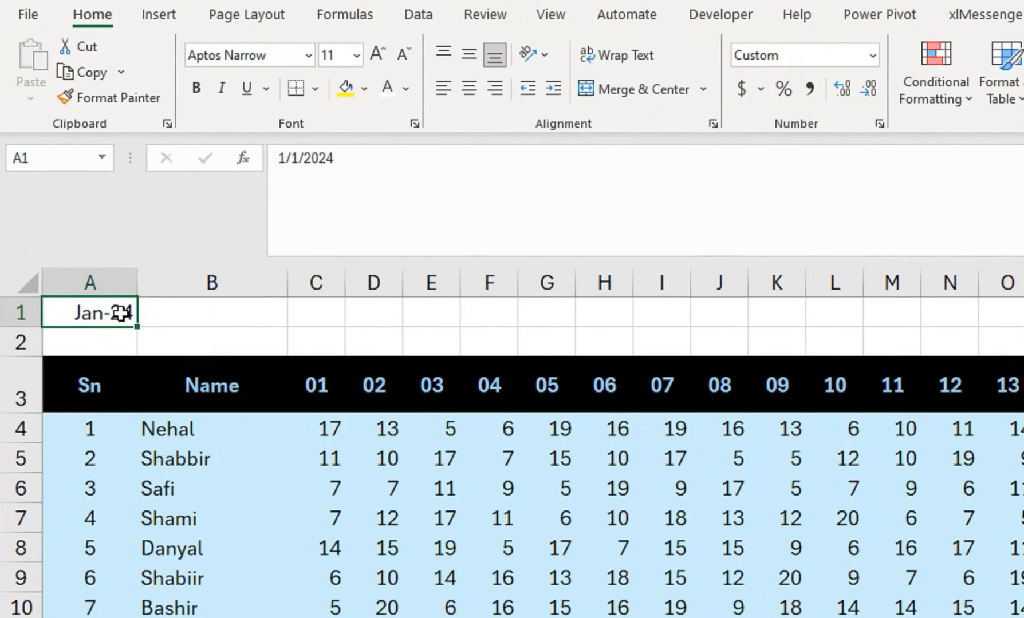
left_click(299, 382)
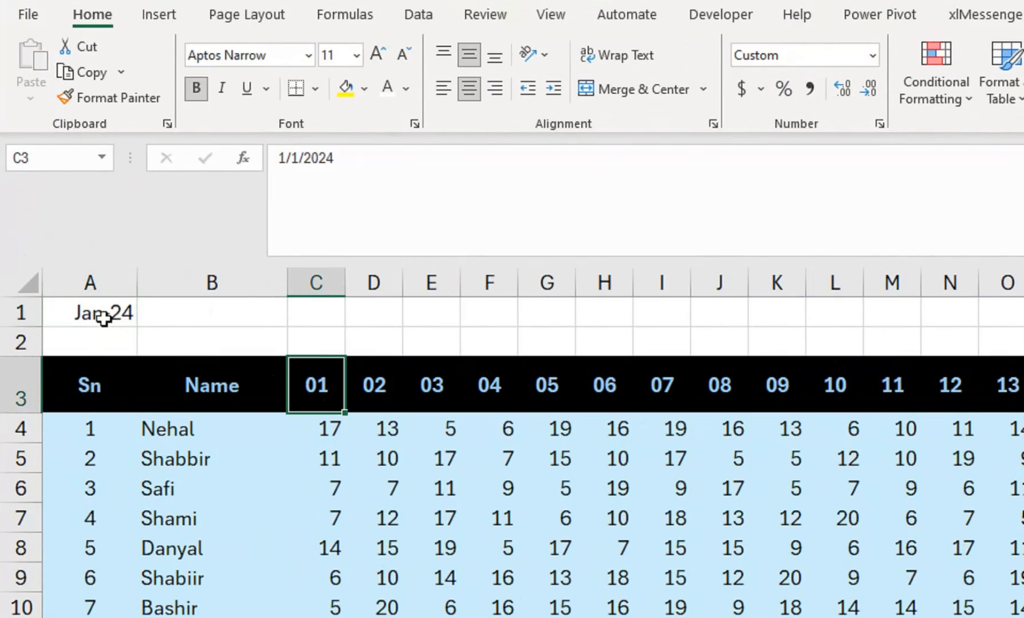
double_click(312, 389)
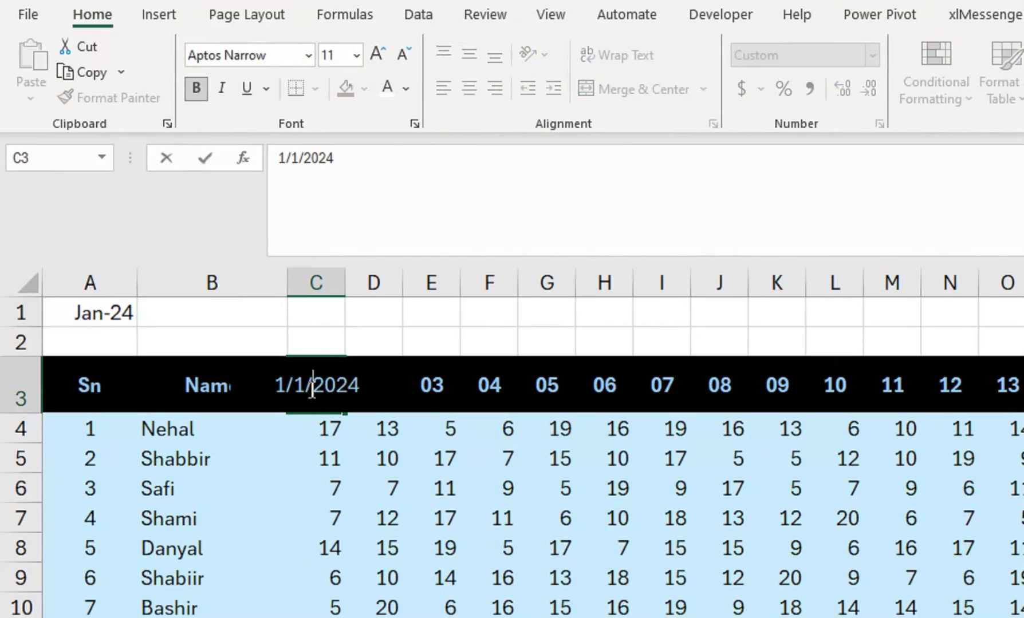
key("Return")
left_click(312, 390)
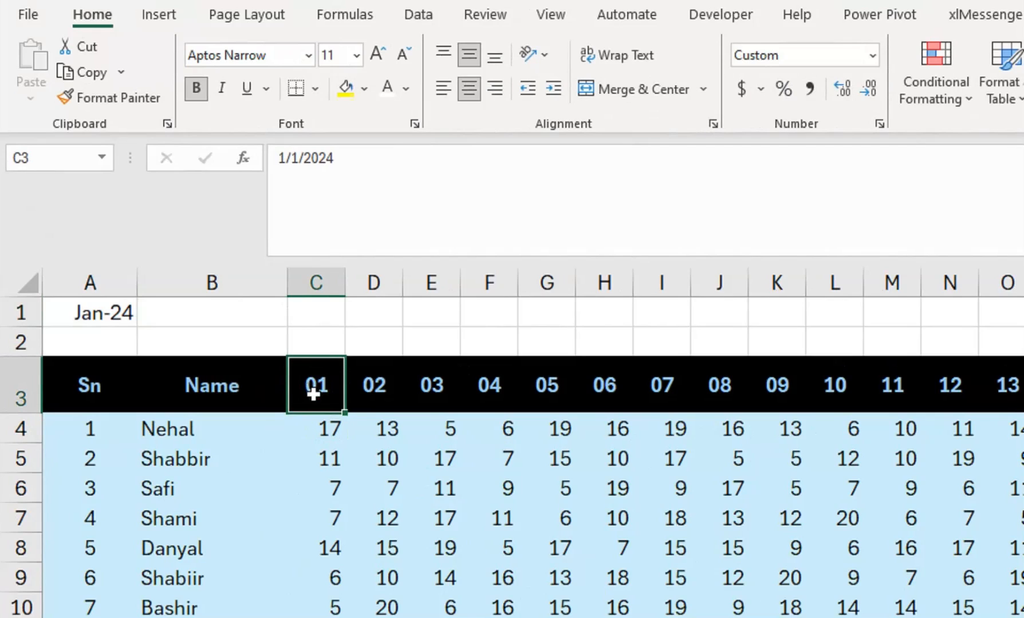
type("=")
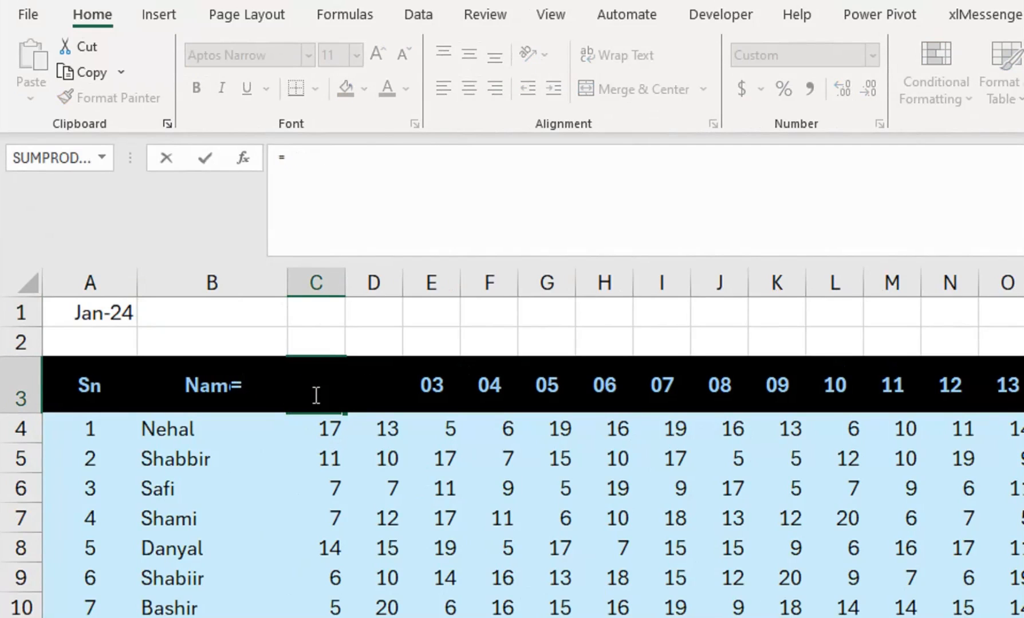
left_click(109, 302)
key("Return")
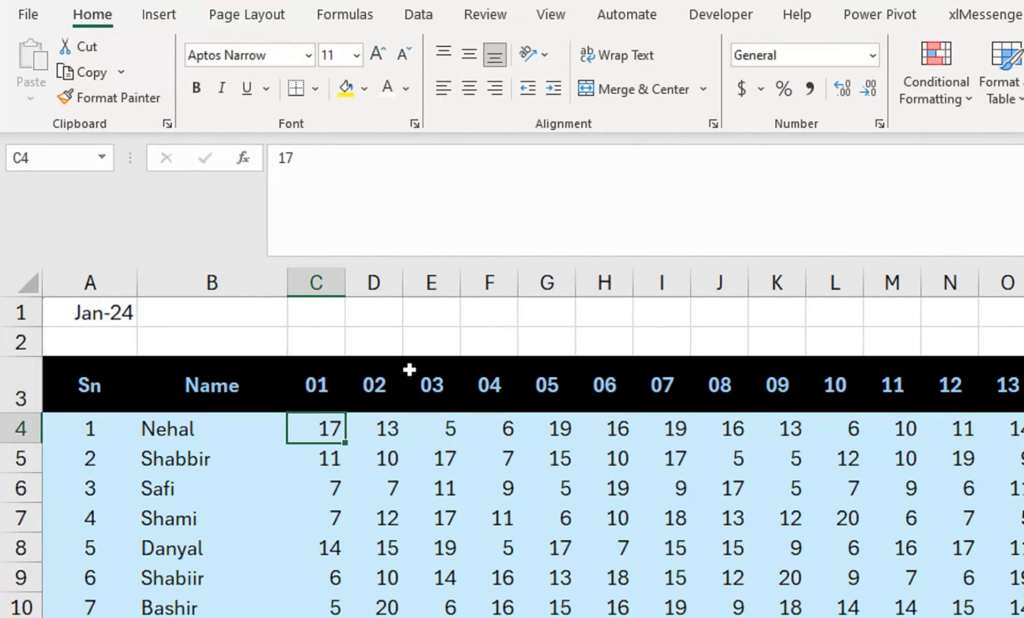
- Inspect the day header formulas in D3 and AH3 on the Jan sheet
left_click(365, 384)
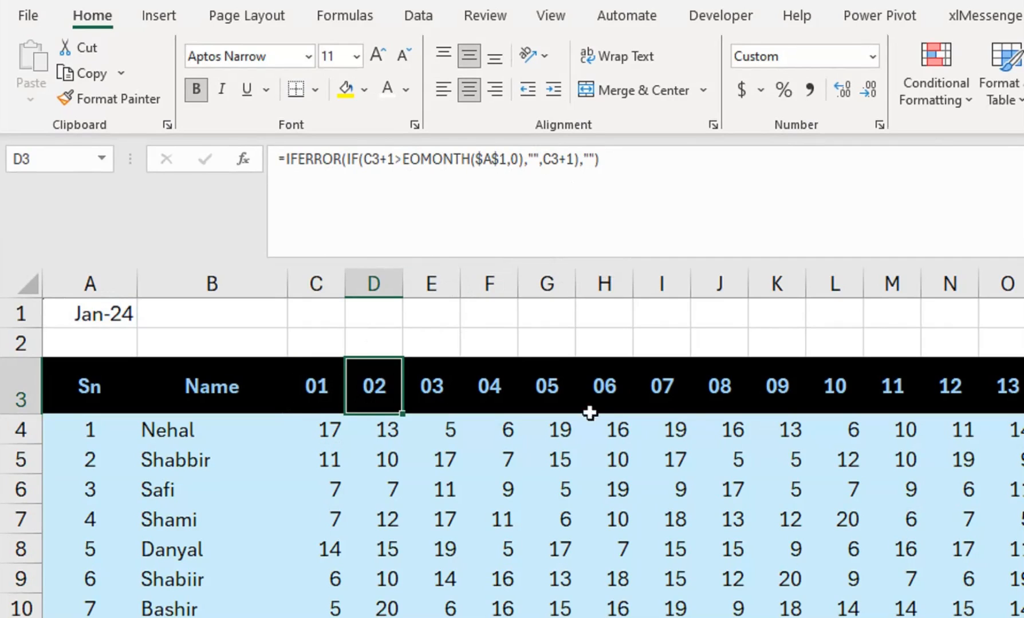
left_click_drag(901, 376, 802, 384)
left_click(882, 362)
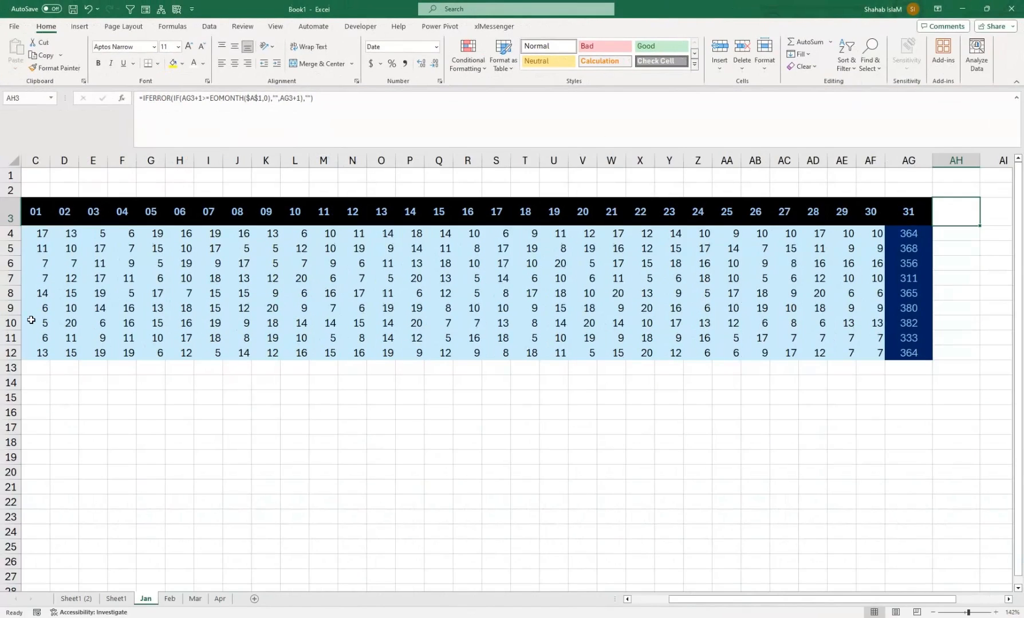
left_click_drag(733, 598, 671, 588)
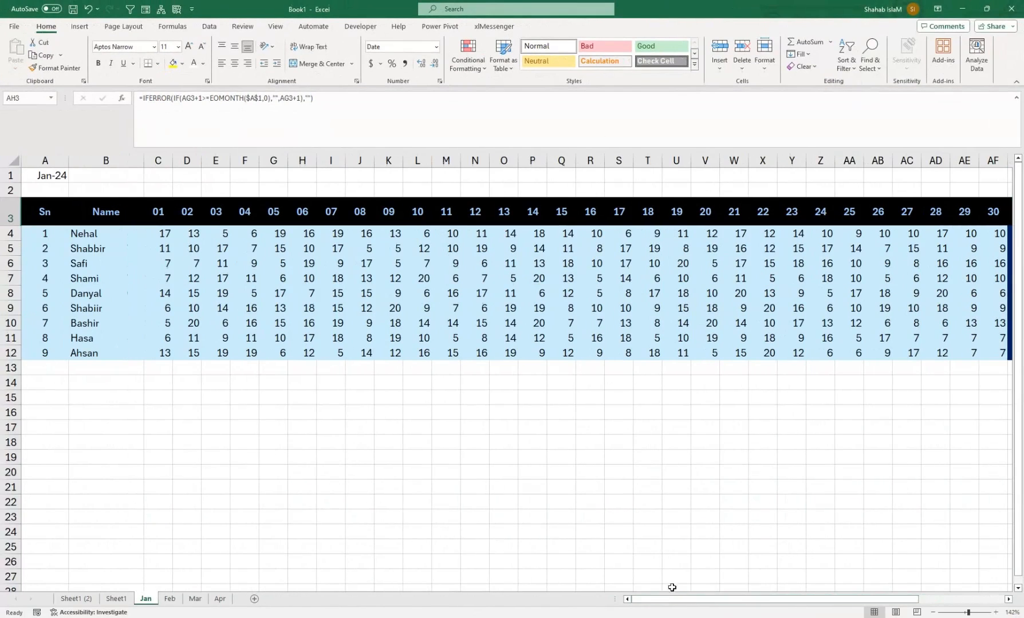
- Check the C3 and D3 header formulas on the Feb sheet, and view the Mar and Apr sheets
left_click(169, 598)
left_click(156, 213)
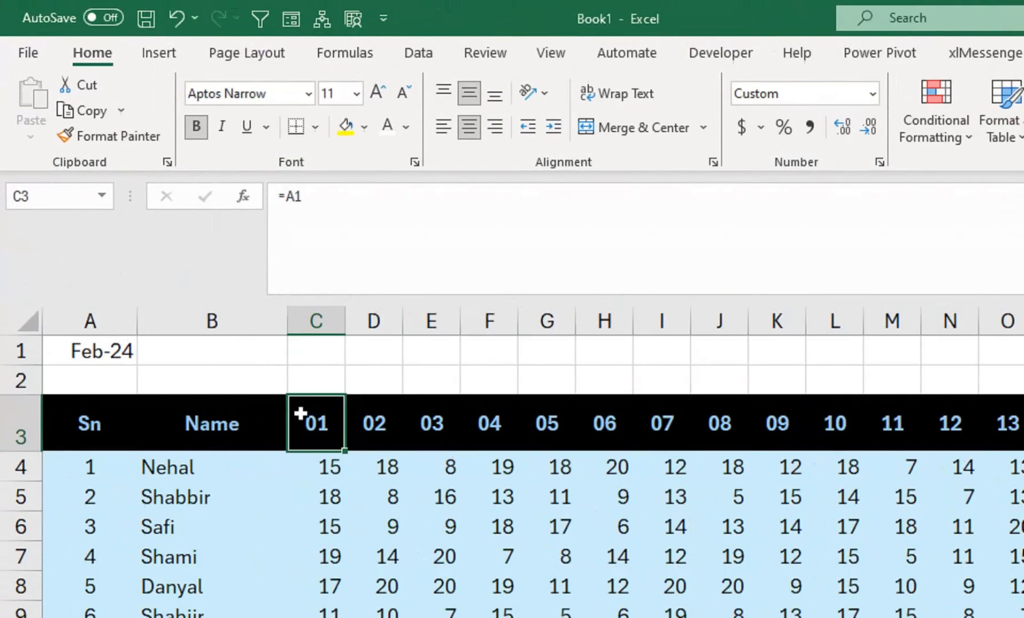
left_click(361, 428)
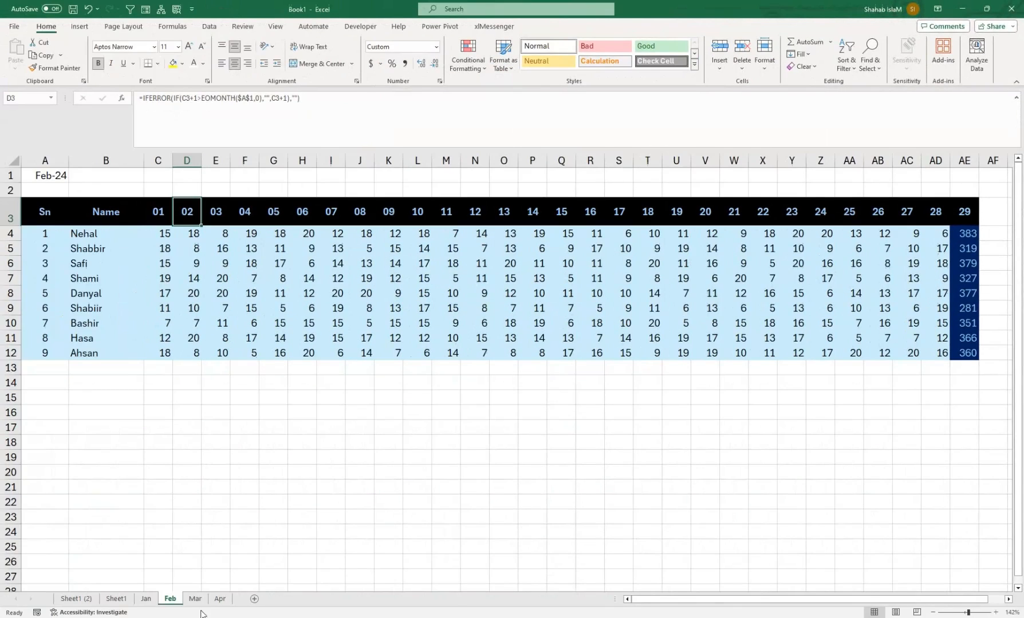
left_click(196, 599)
left_click(220, 599)
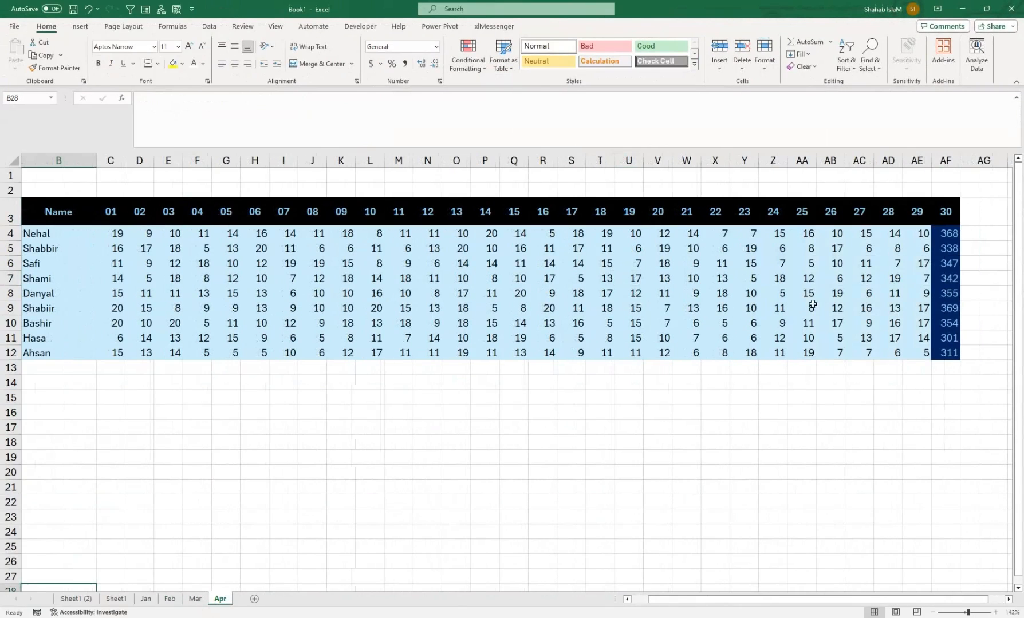
- Check the SUM formula in AF4 on the Apr sheet, and view the Sheet1 (2) summary
double_click(939, 234)
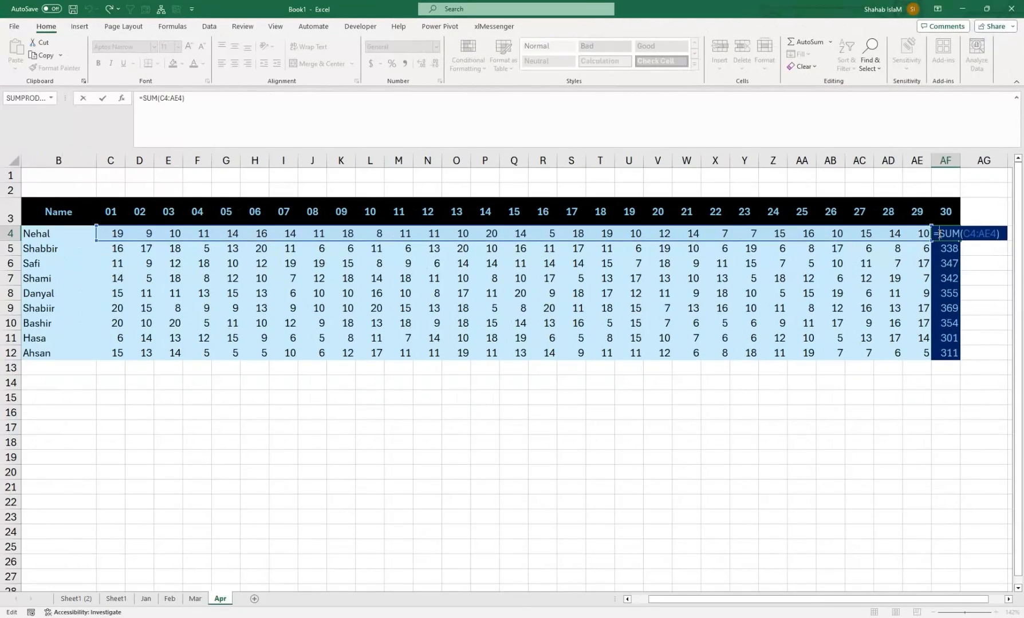
key("Return")
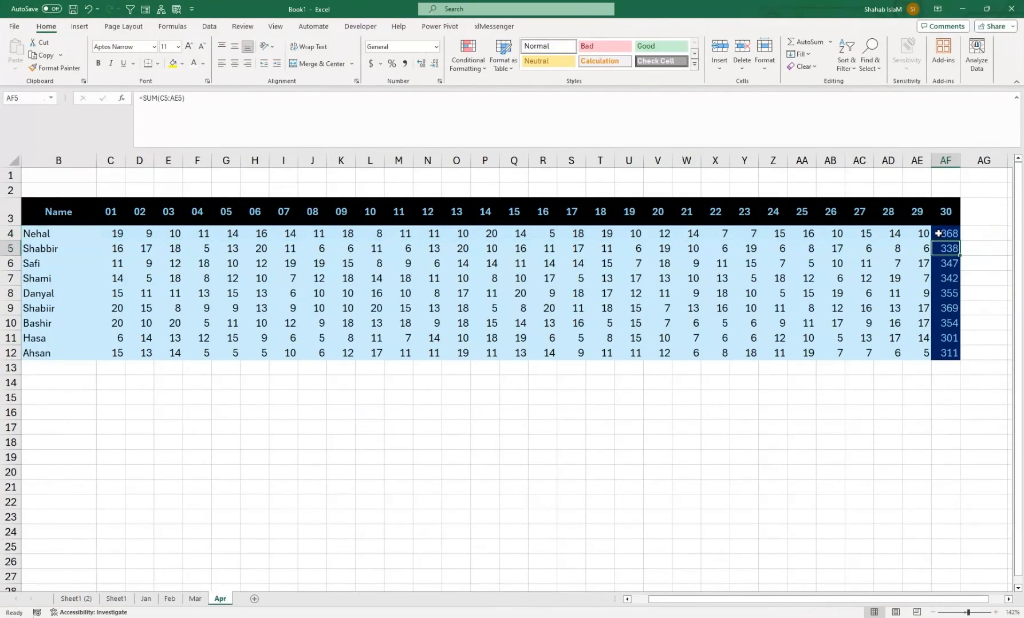
left_click(78, 598)
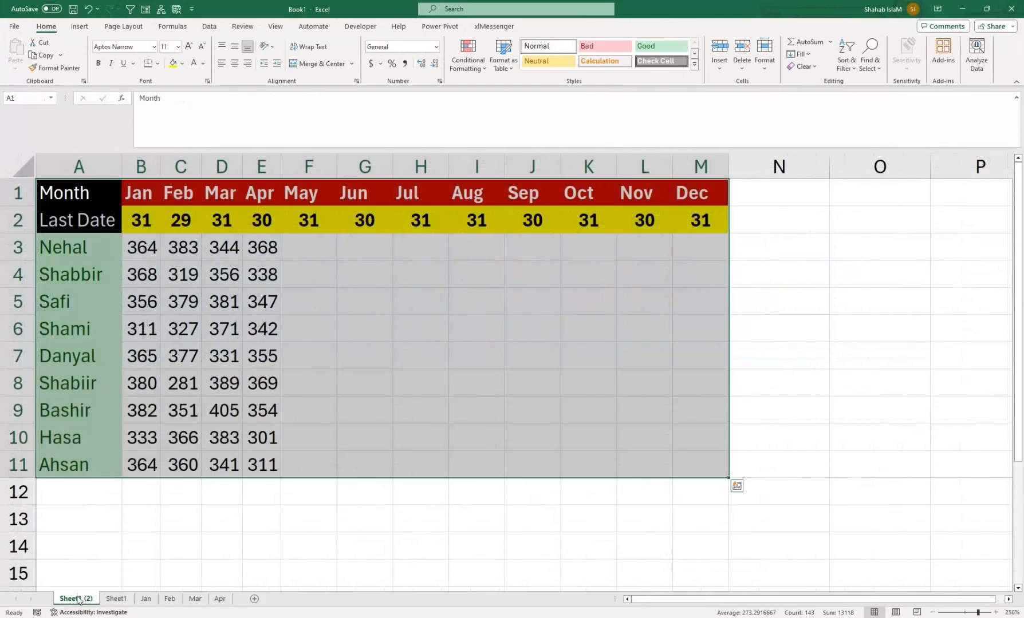
- Compare the Jan header in B1 on Sheet1 with the Name column of the Jan sheet, and return to Sheet1
left_click(116, 599)
left_click(181, 193)
left_click(151, 190)
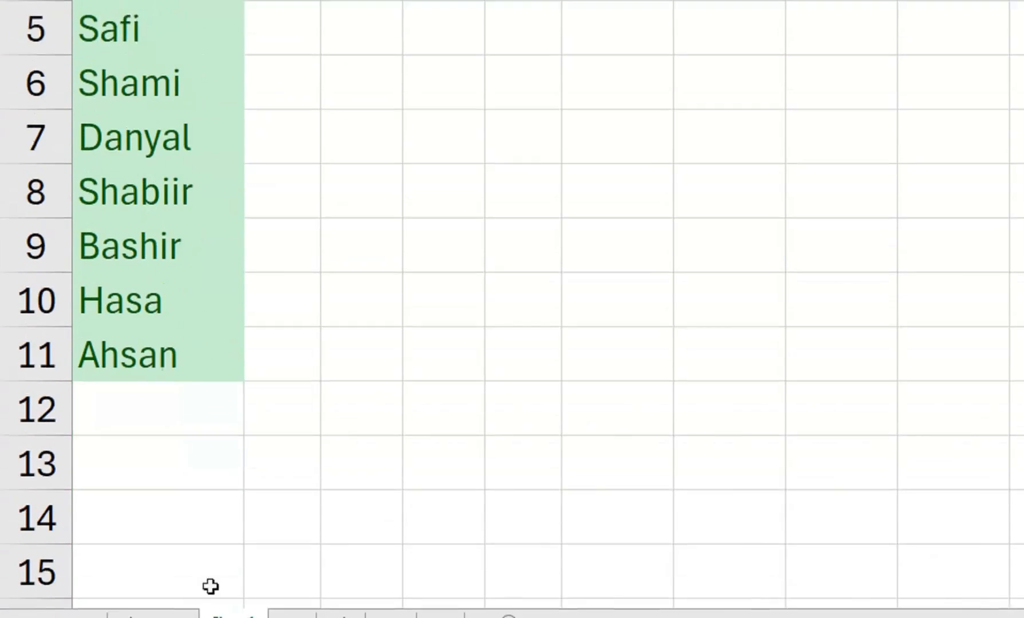
left_click(272, 578)
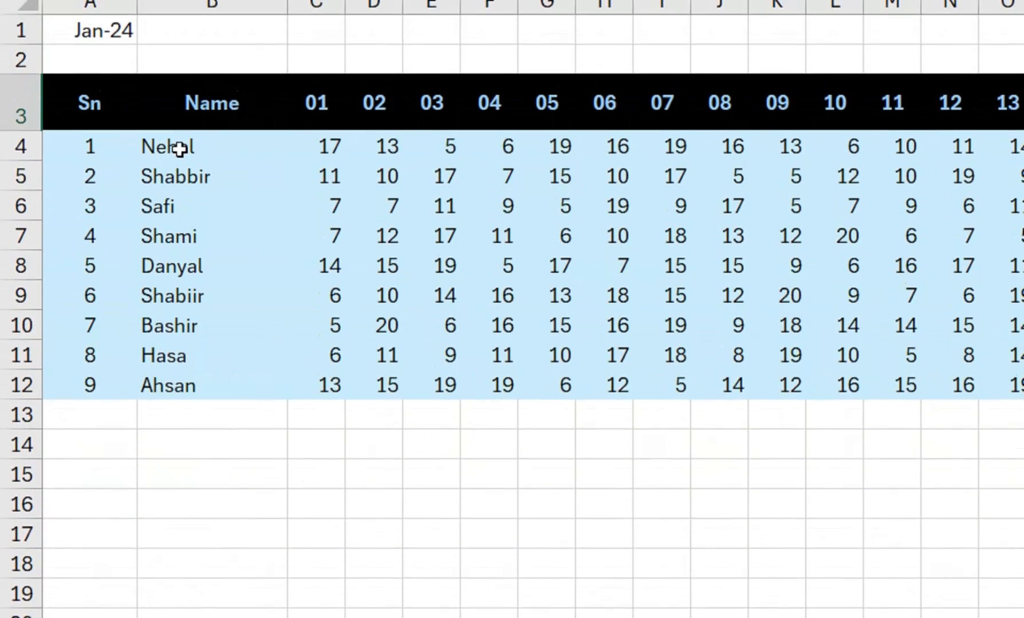
left_click_drag(178, 103, 179, 168)
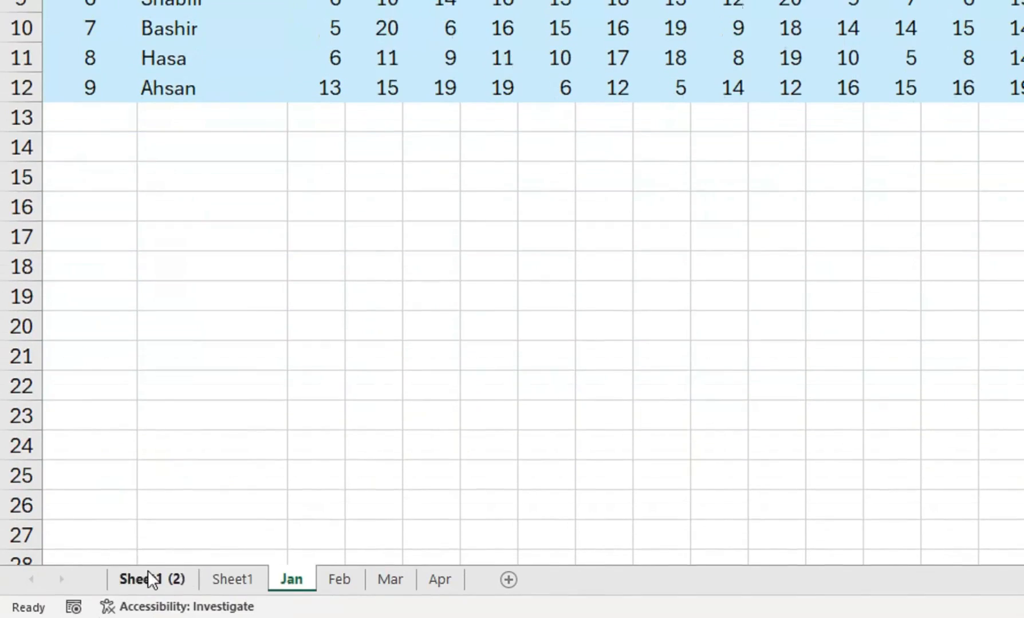
left_click(231, 579)
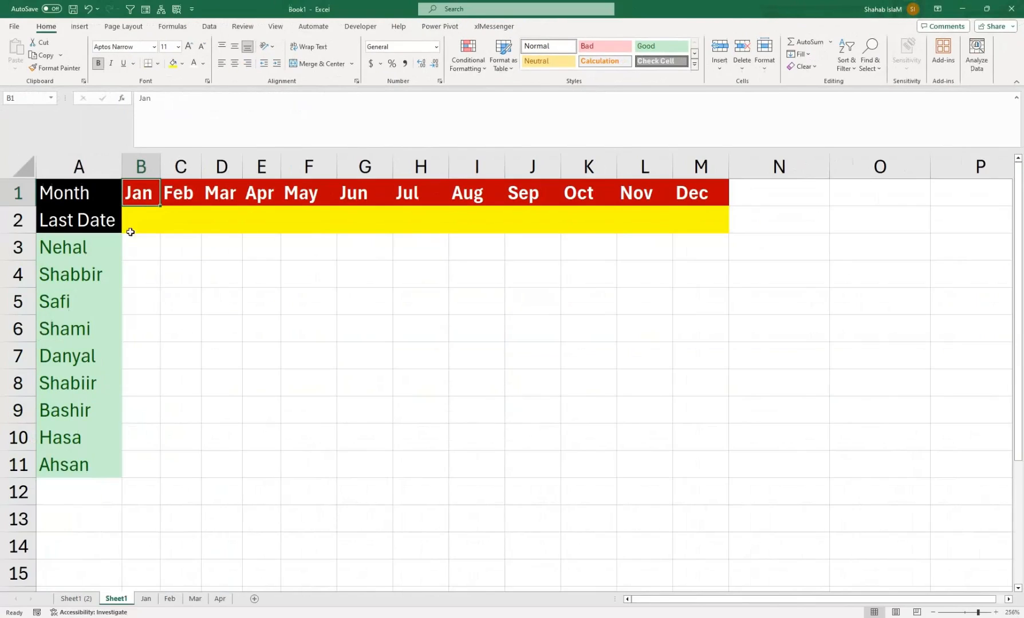
- Calculate January's last day in B2 of Sheet1 with the formula =DAY(EOMONTH(1&B1,0))
left_click(149, 227)
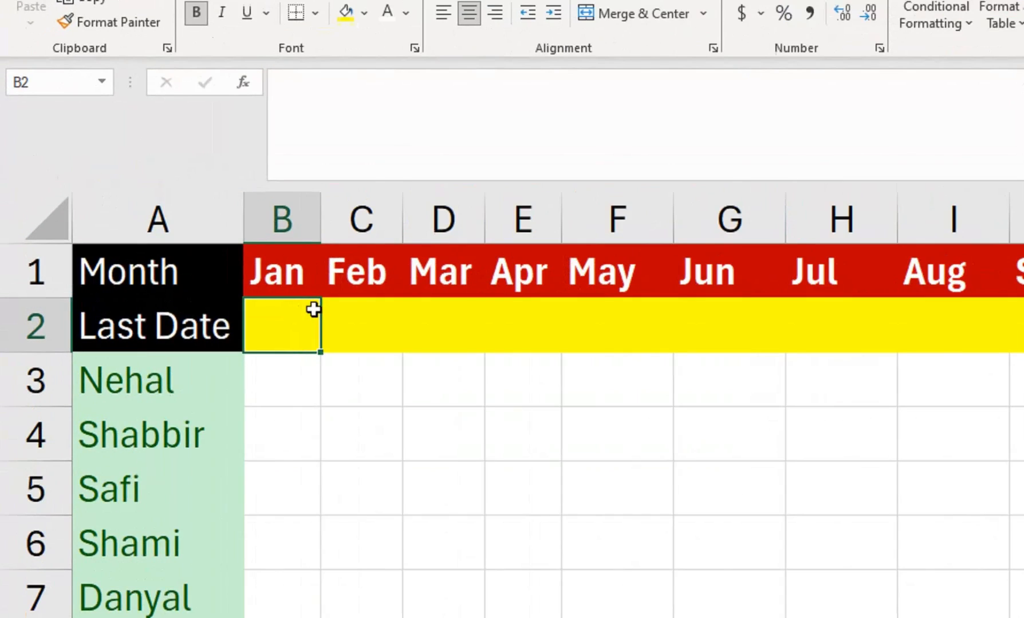
type("=day")
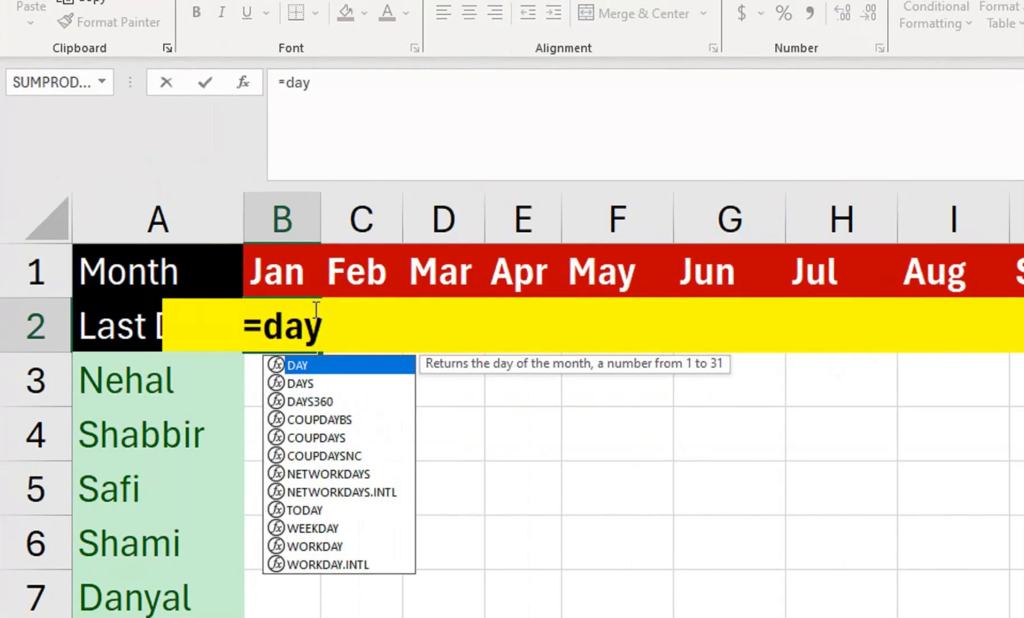
key("Tab")
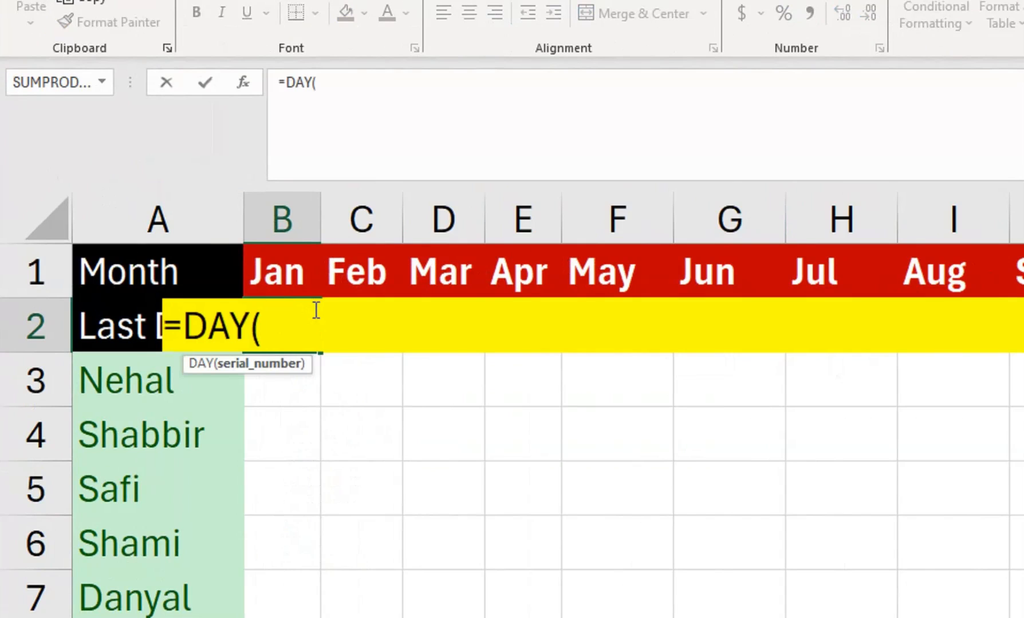
type("eom")
key("Tab")
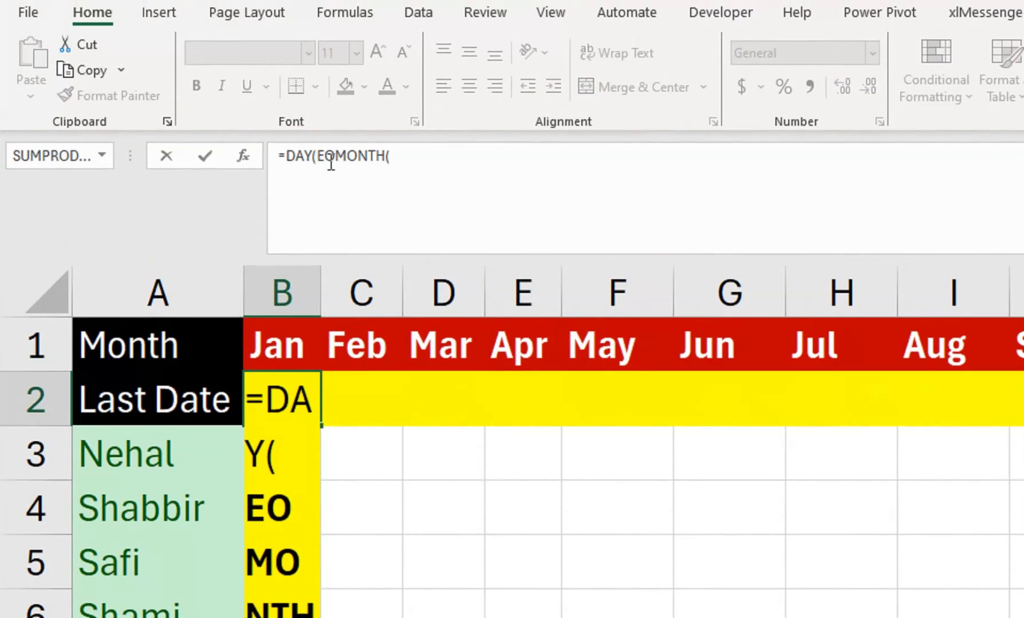
left_click(425, 150)
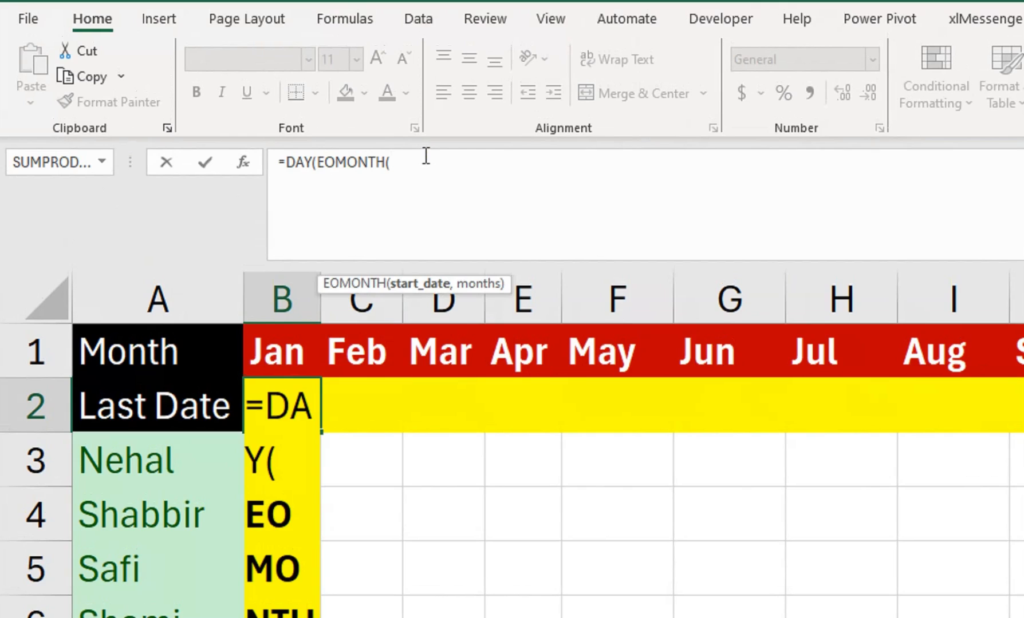
type("1&")
left_click(300, 356)
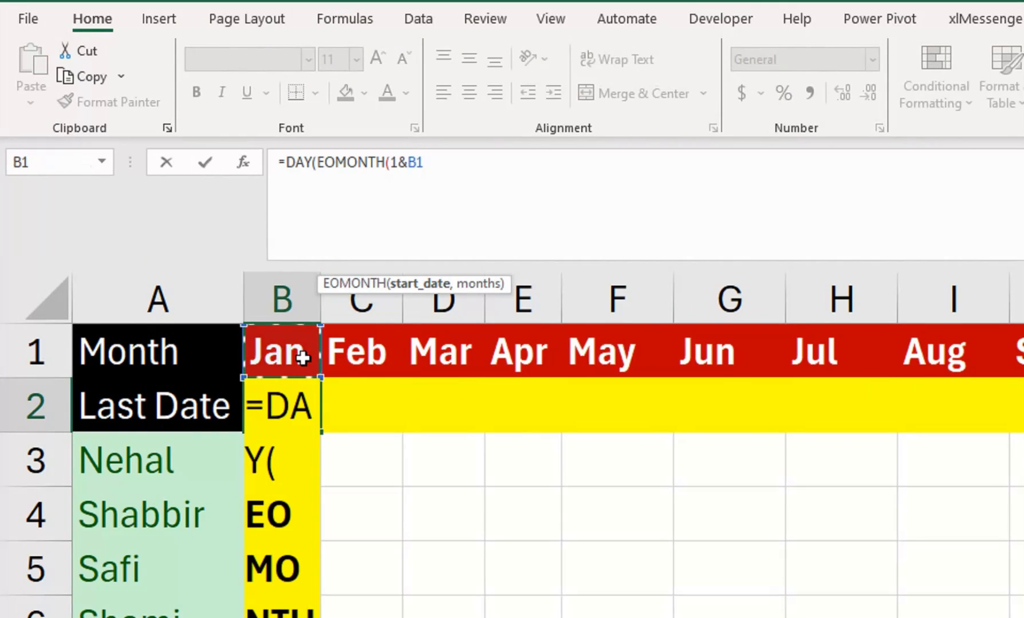
type(",")
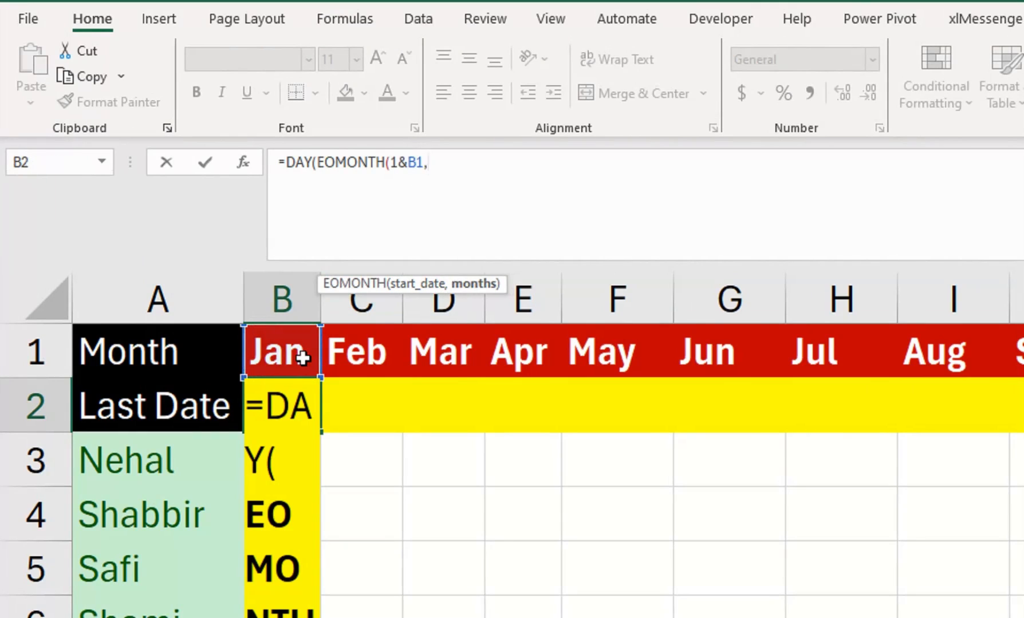
type("0)")
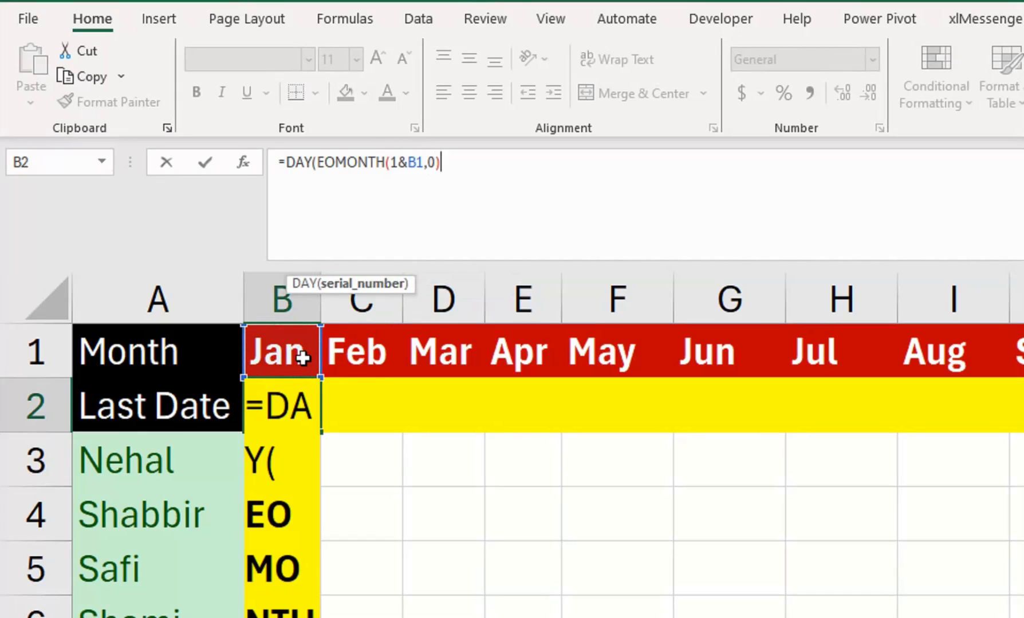
type(")")
key("Return")
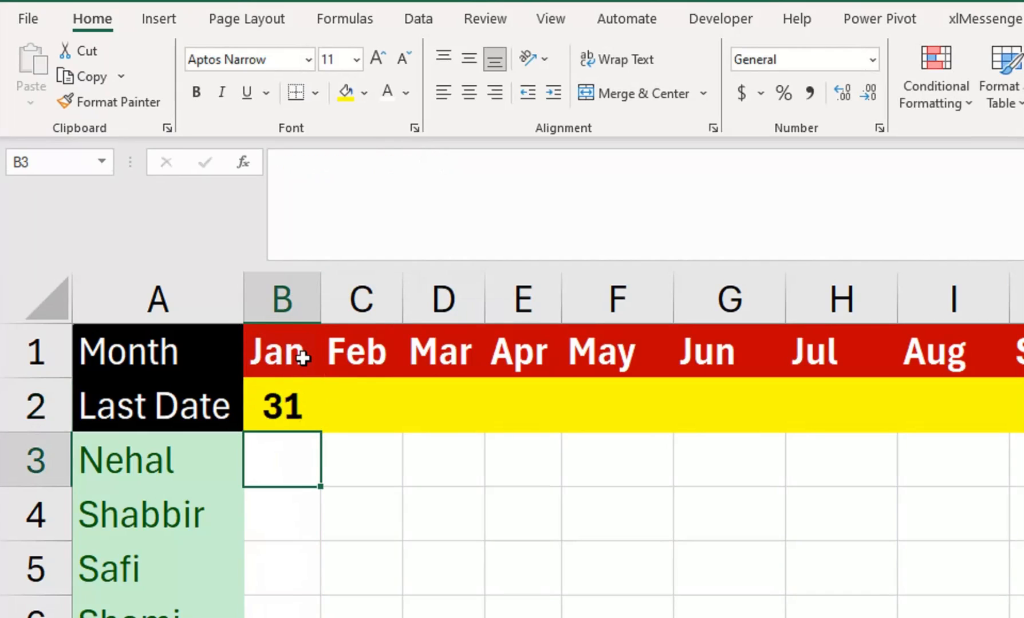
- Fill the last-date formula from B2 across to M2
left_click(292, 387)
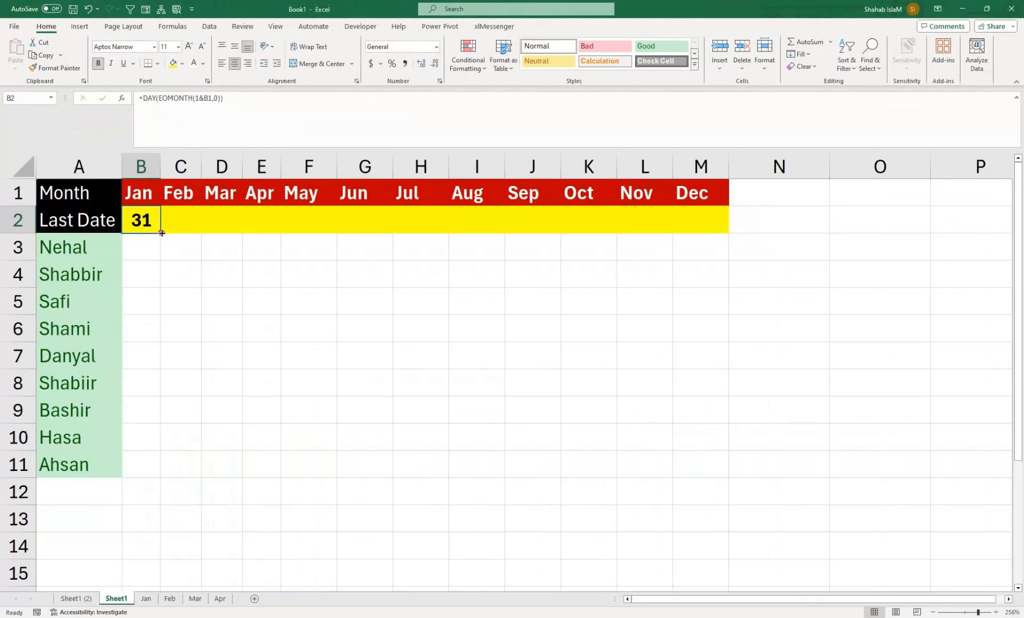
left_click_drag(162, 233, 141, 195)
- Center the month headers in B1:M1 and slightly narrow column F
left_click(235, 63)
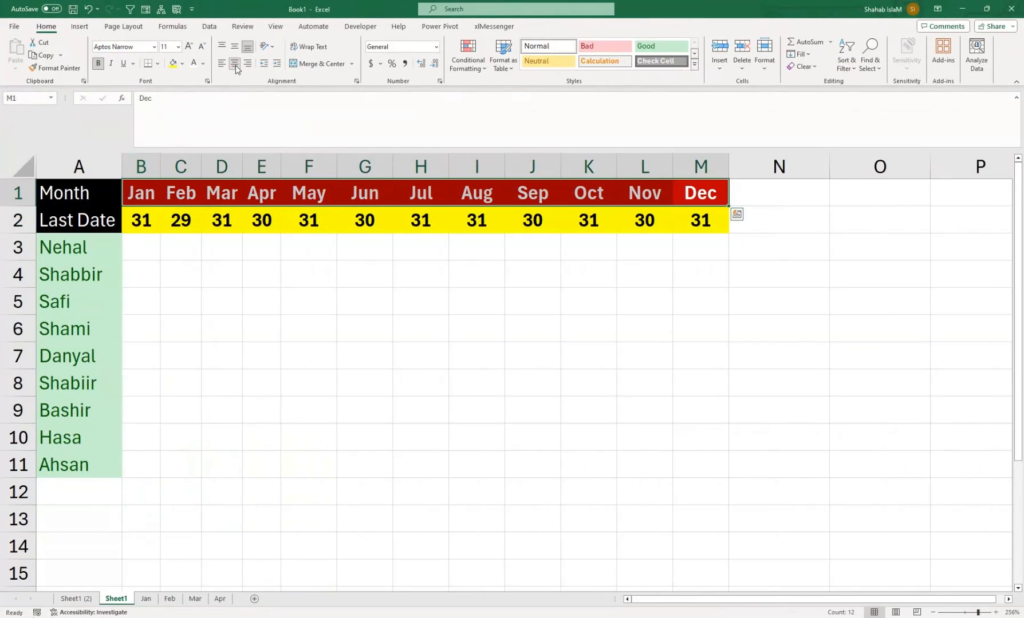
left_click(273, 268)
left_click_drag(341, 163, 333, 162)
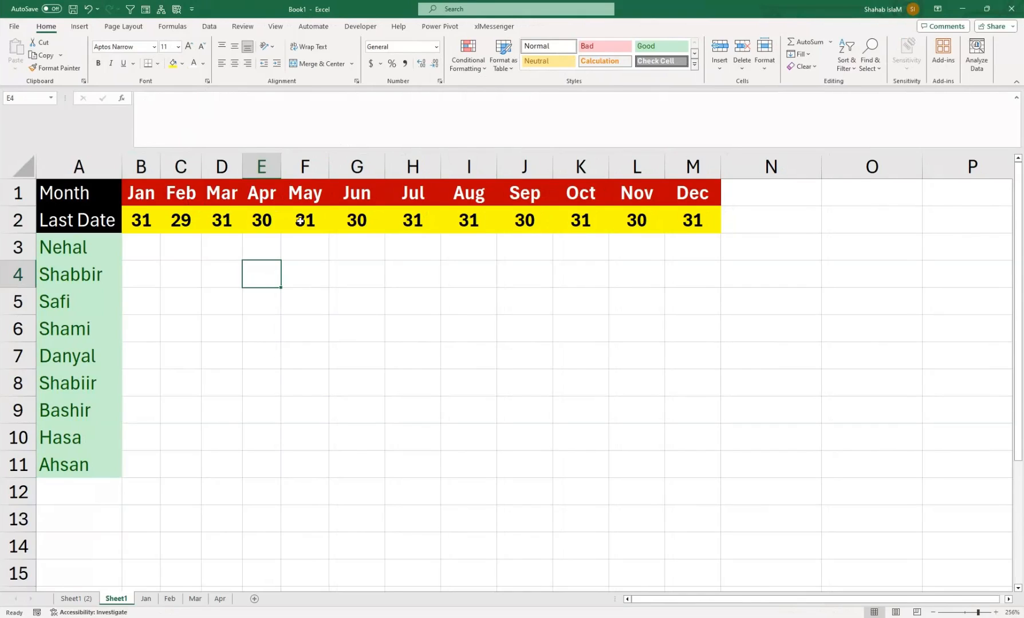
- Begin the lookup formula in B3 with =IFERROR(VLOOKUP($A3, keeping the column of the name reference fixed
left_click(153, 247)
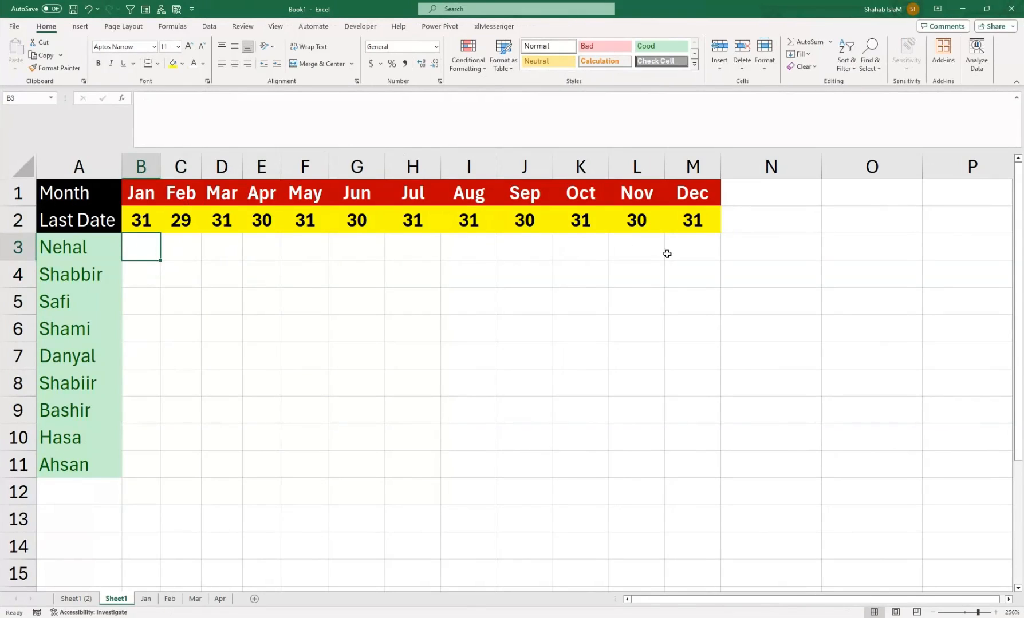
type("=ife")
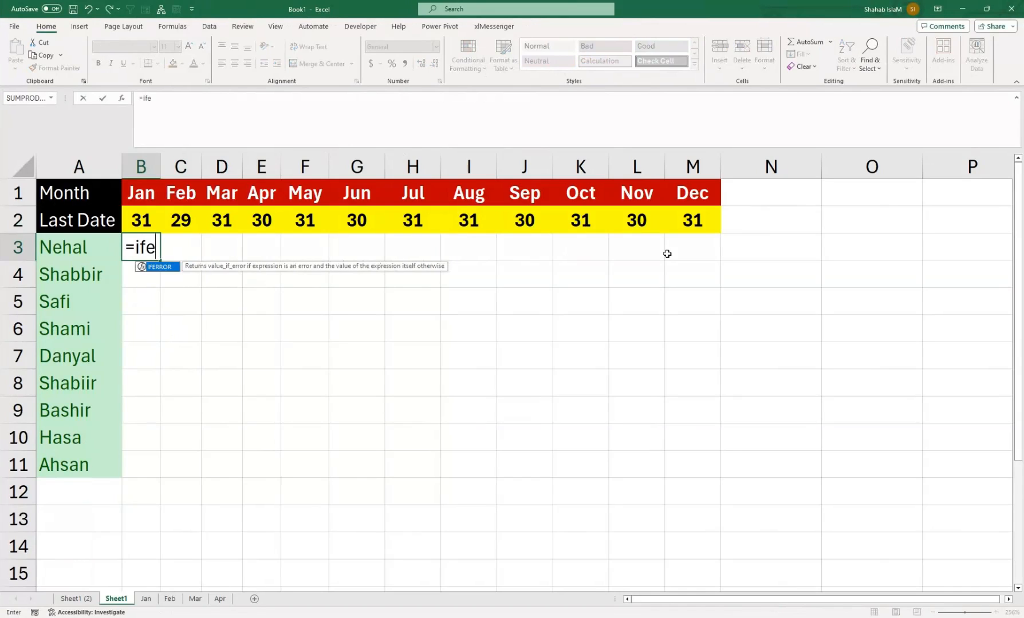
key("Tab")
type("vlo")
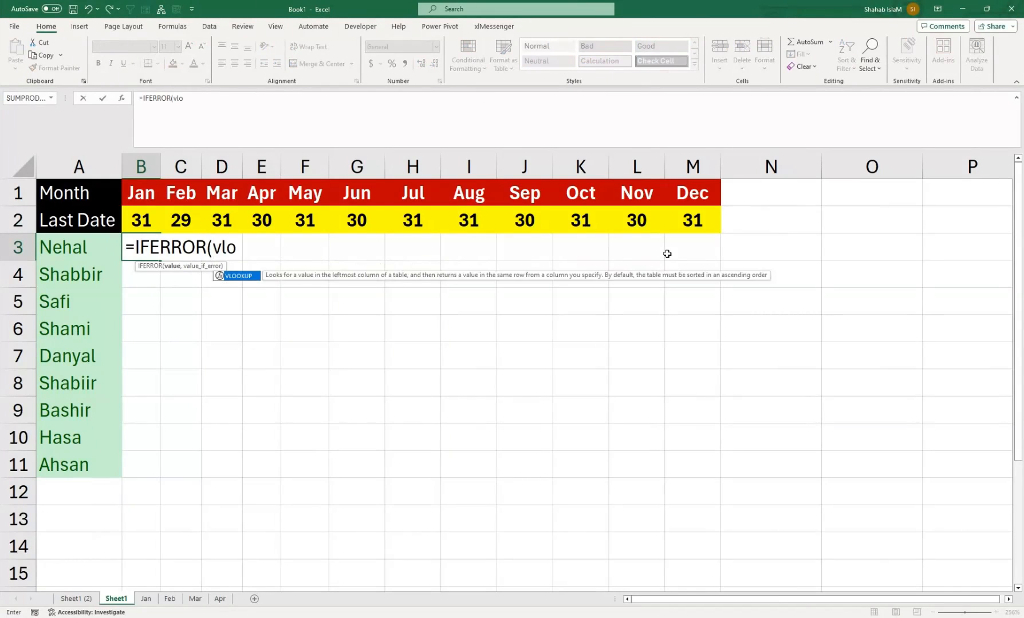
key("Tab")
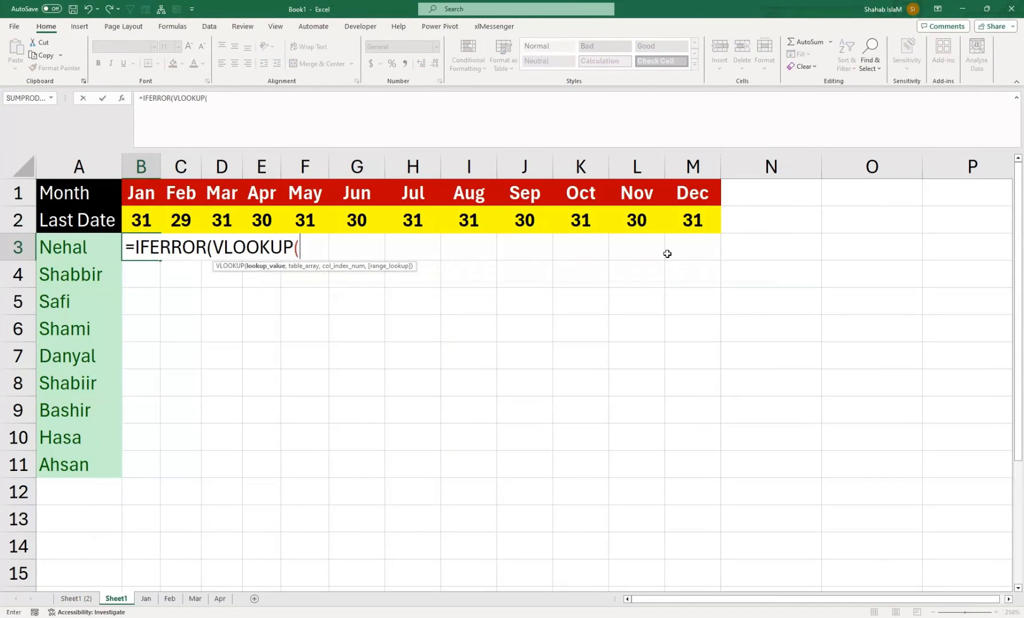
left_click(88, 245)
key("F4")
key("F4")
key("F4")
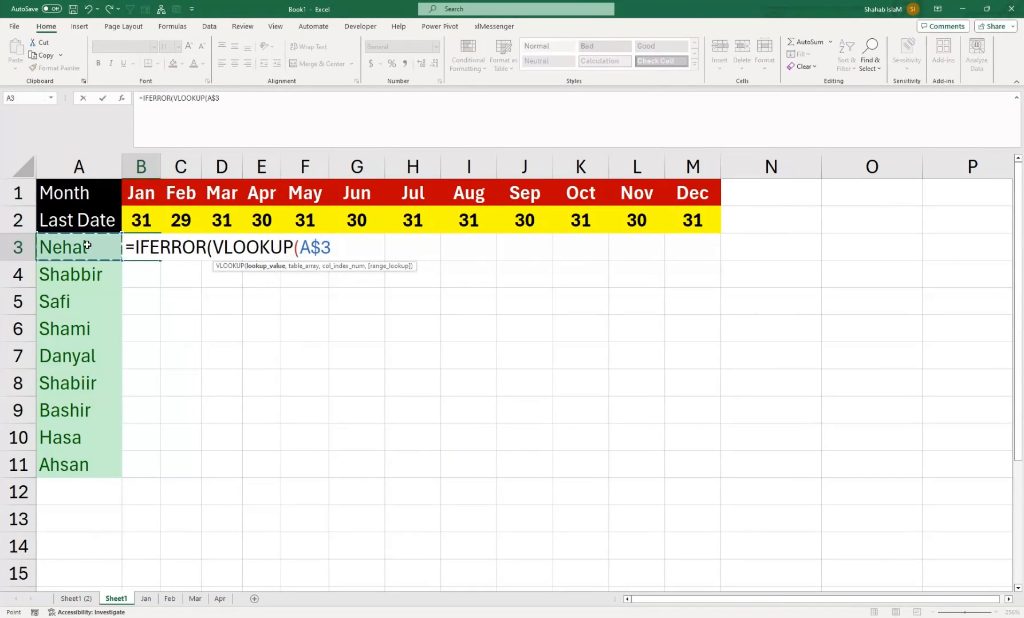
type(",")
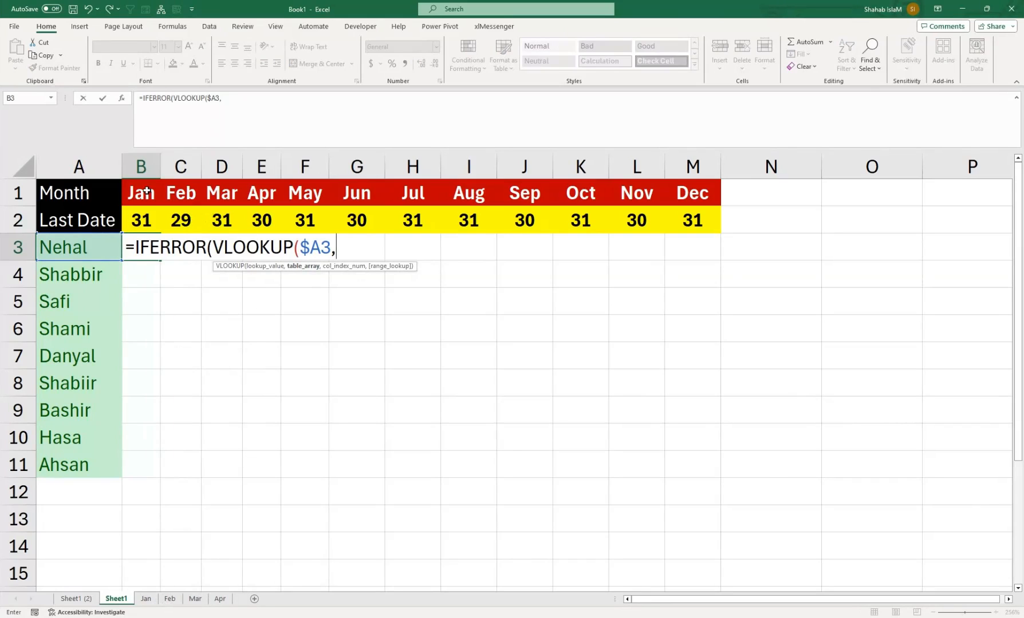
- Set the VLOOKUP table array to the Jan sheet range B3:AG12 with absolute references, Jan!$B$3:$AG$12
left_click(145, 599)
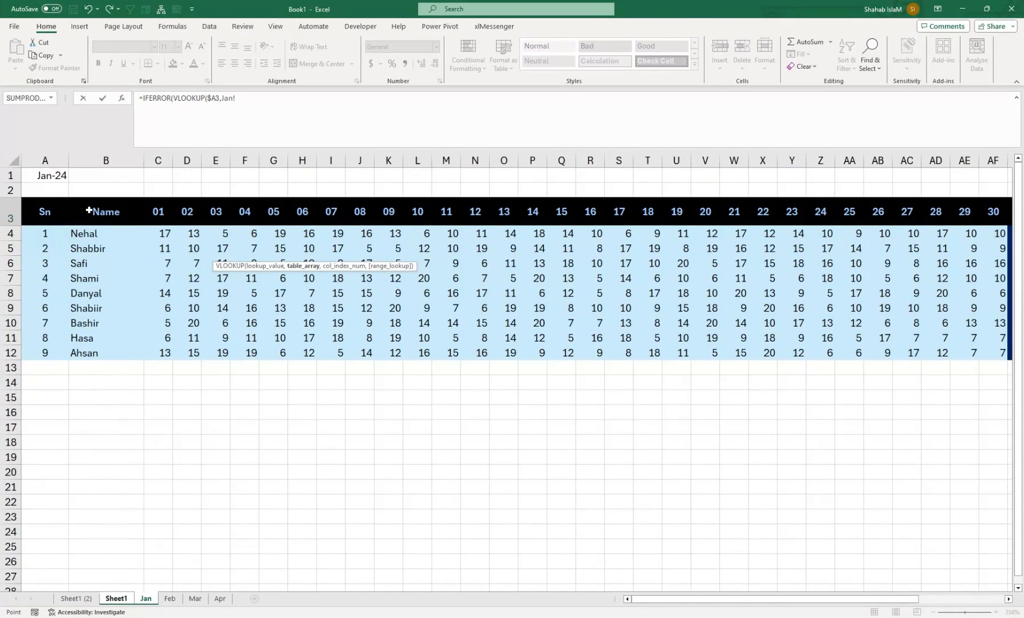
left_click_drag(89, 211, 904, 355)
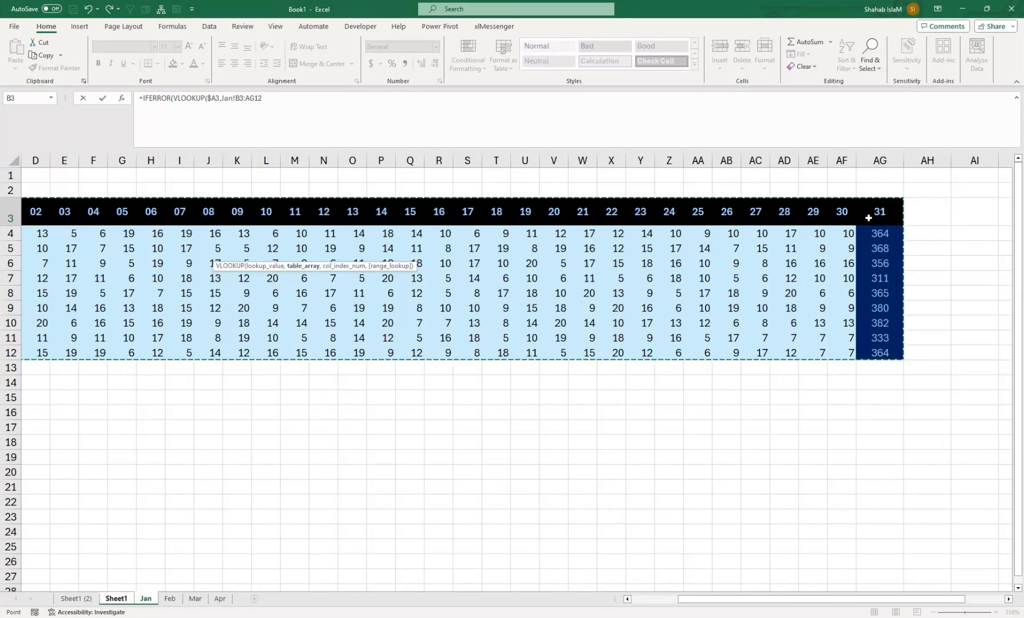
left_click_drag(699, 601, 648, 603)
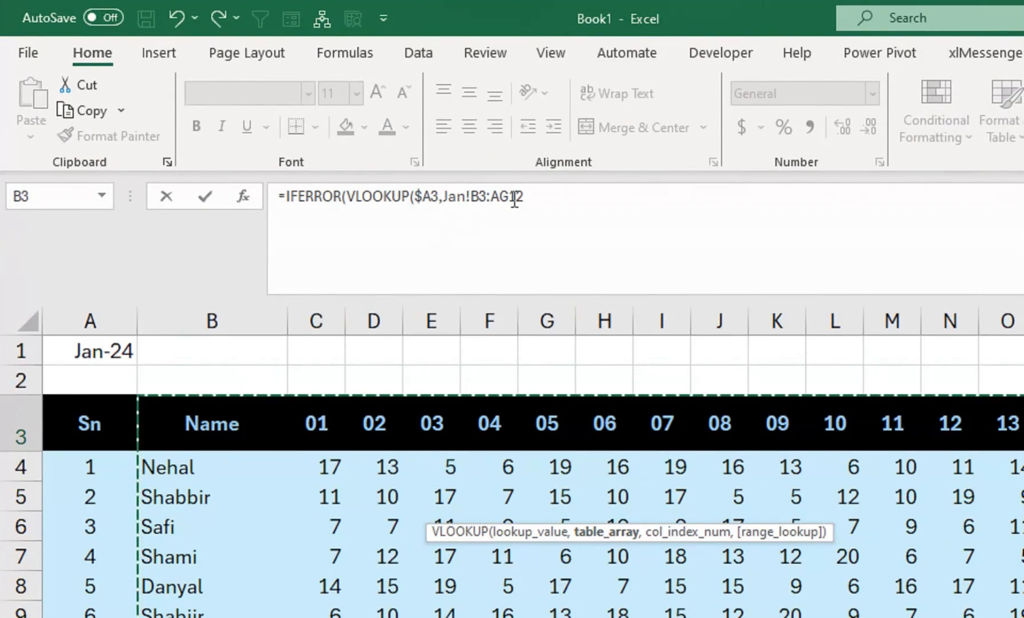
left_click_drag(530, 198, 478, 210)
key("F4")
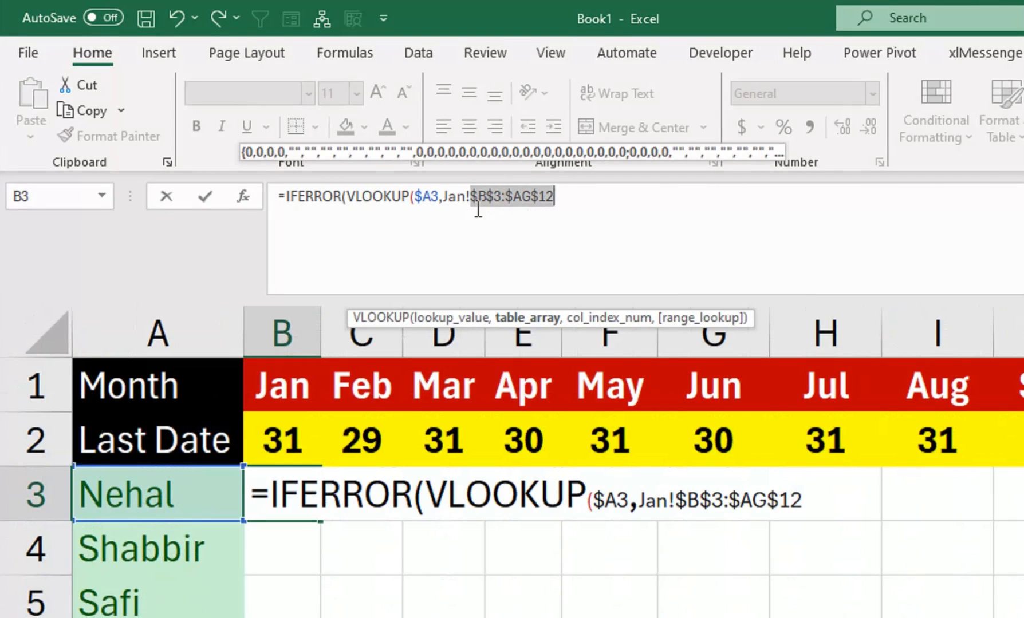
type(",")
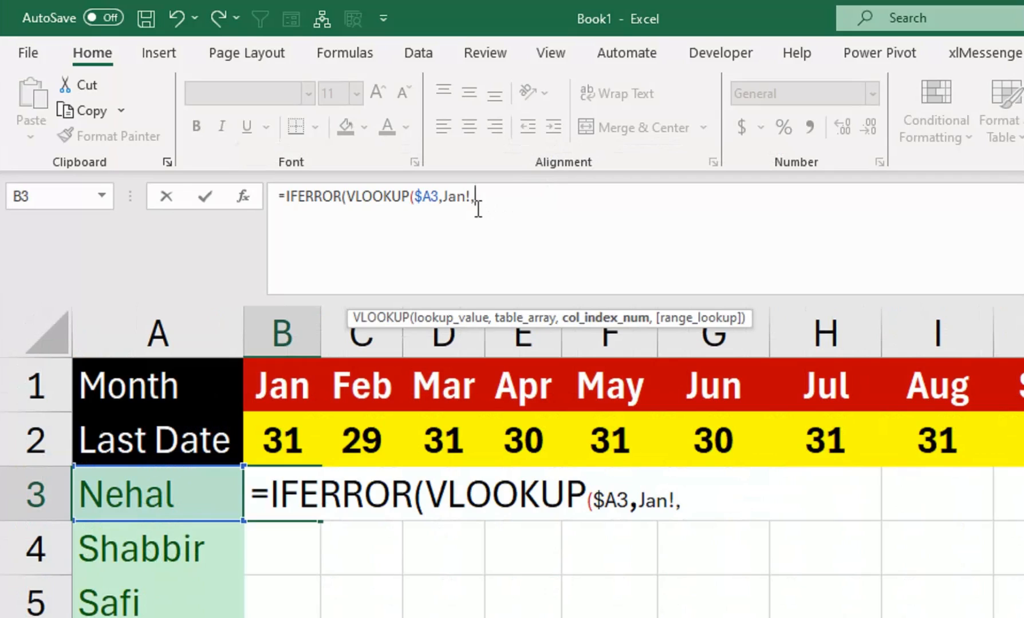
key("ctrl+z")
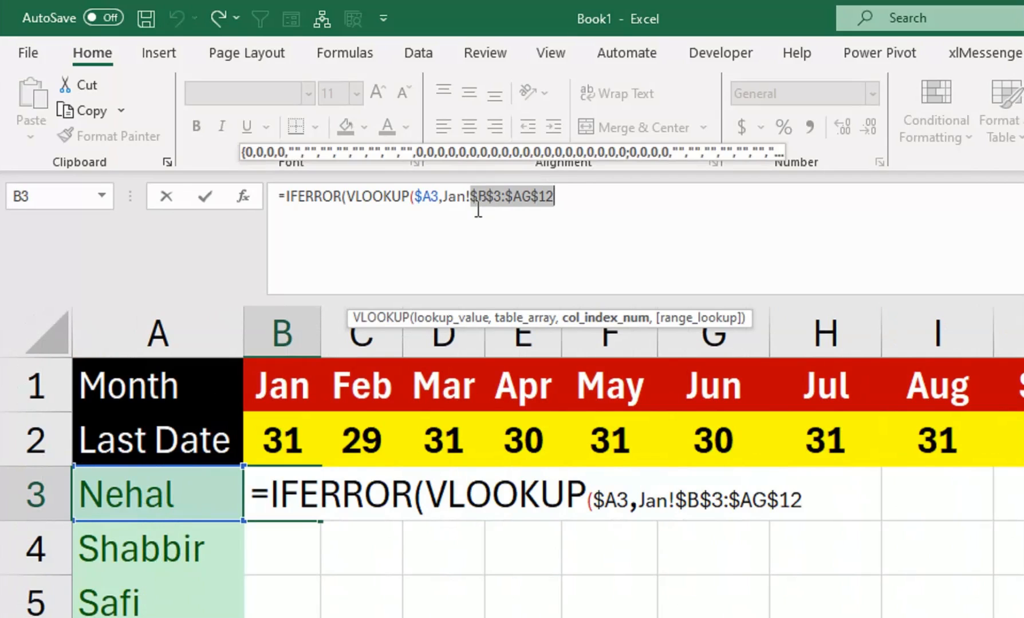
type(",")
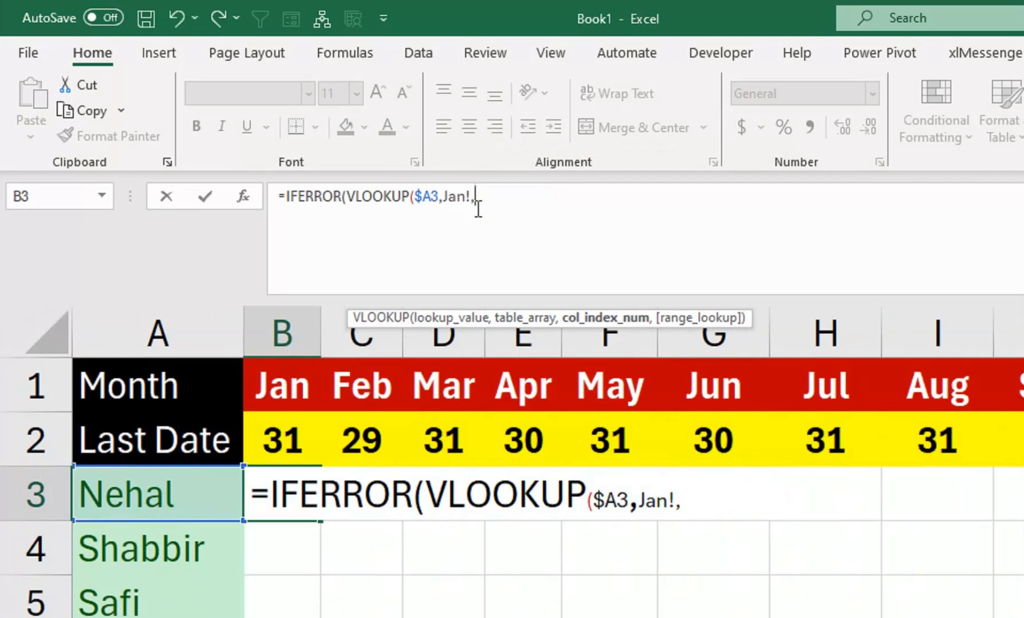
key("ctrl+z")
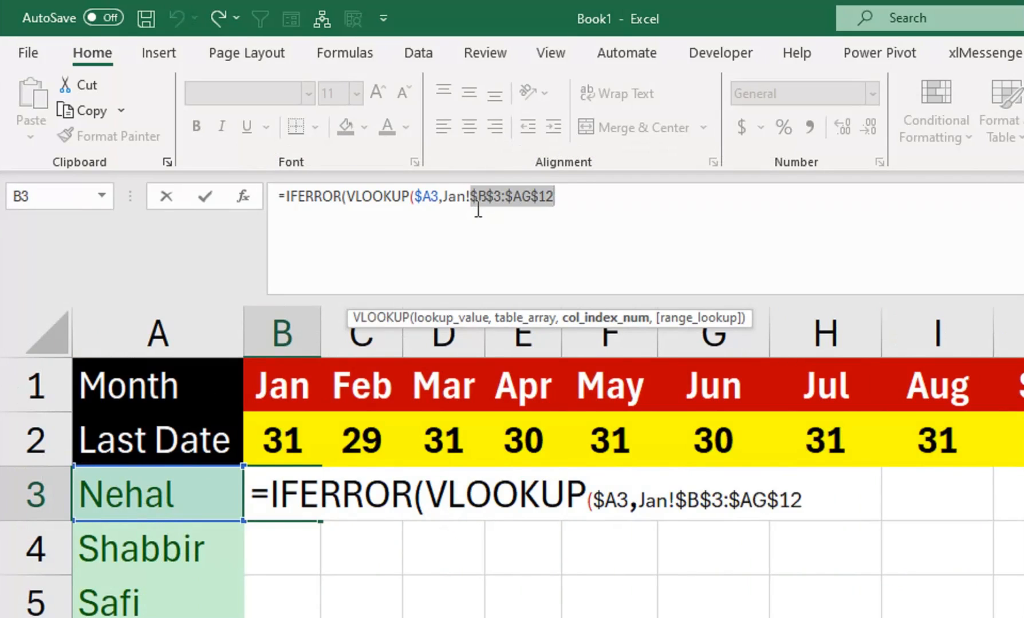
- Add a nested MATCH function as the column index argument of the VLOOKUP in B3
left_click(572, 207)
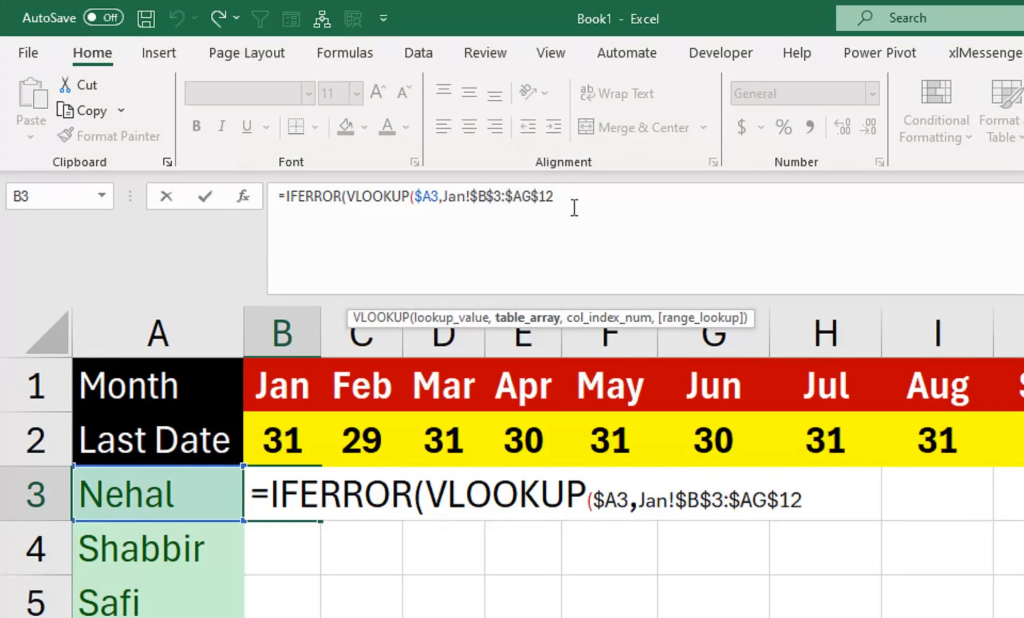
type(",")
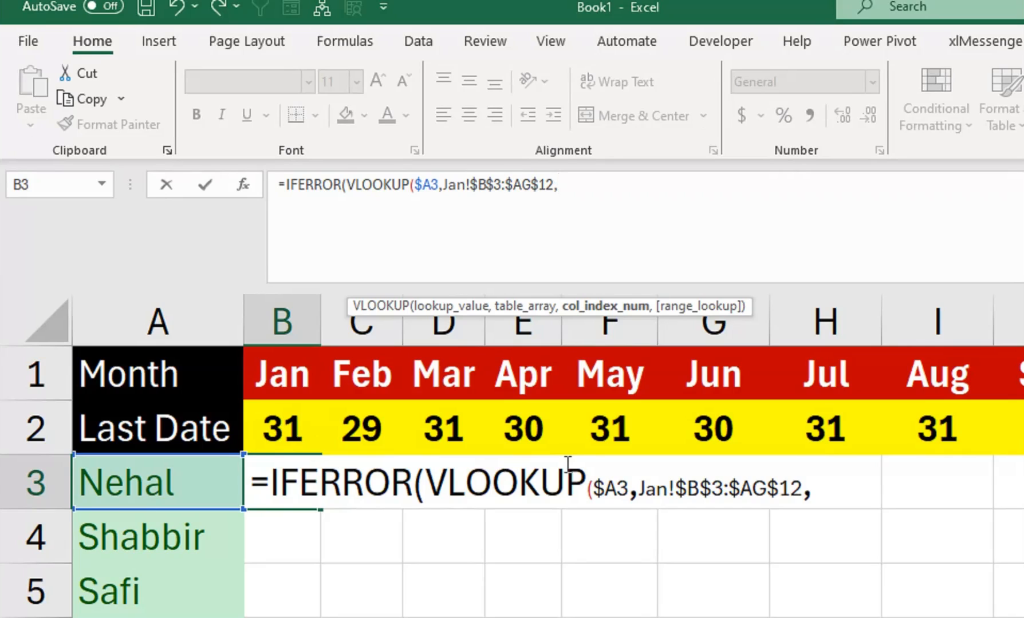
type("m")
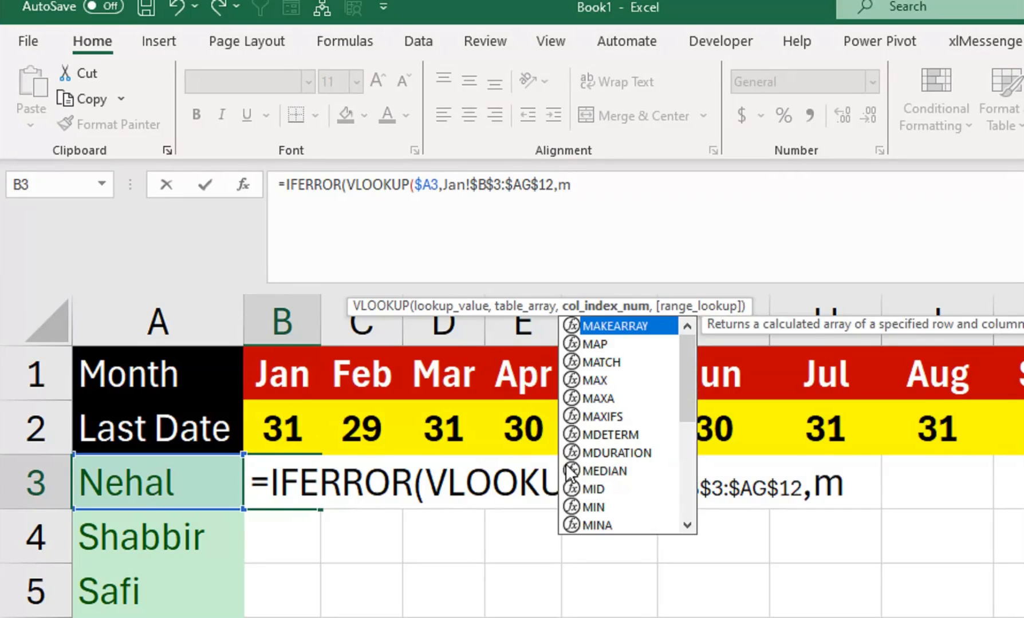
type("atv")
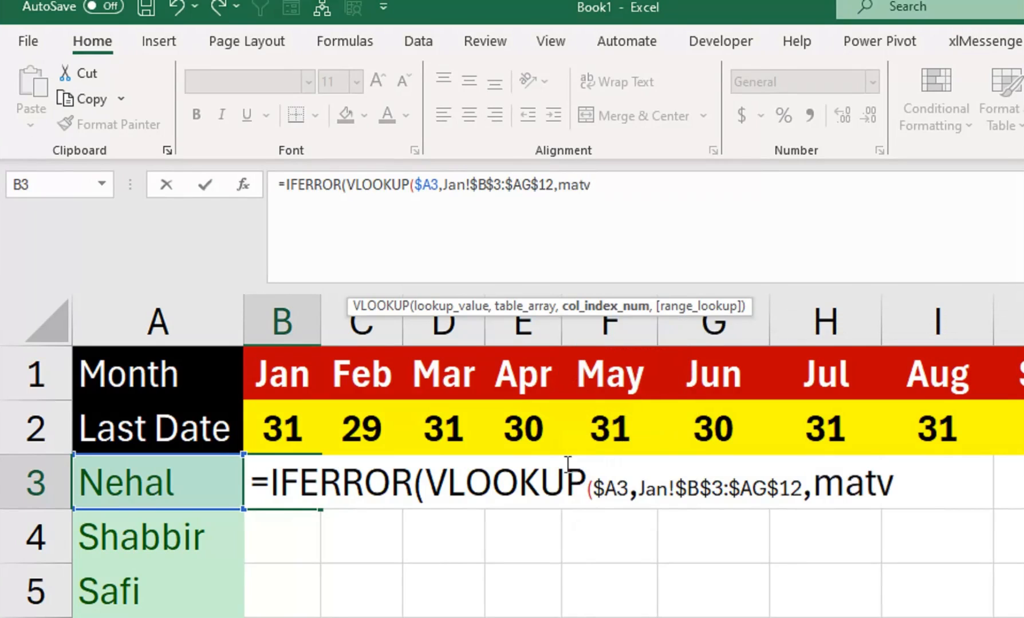
key("BackSpace")
type("ch")
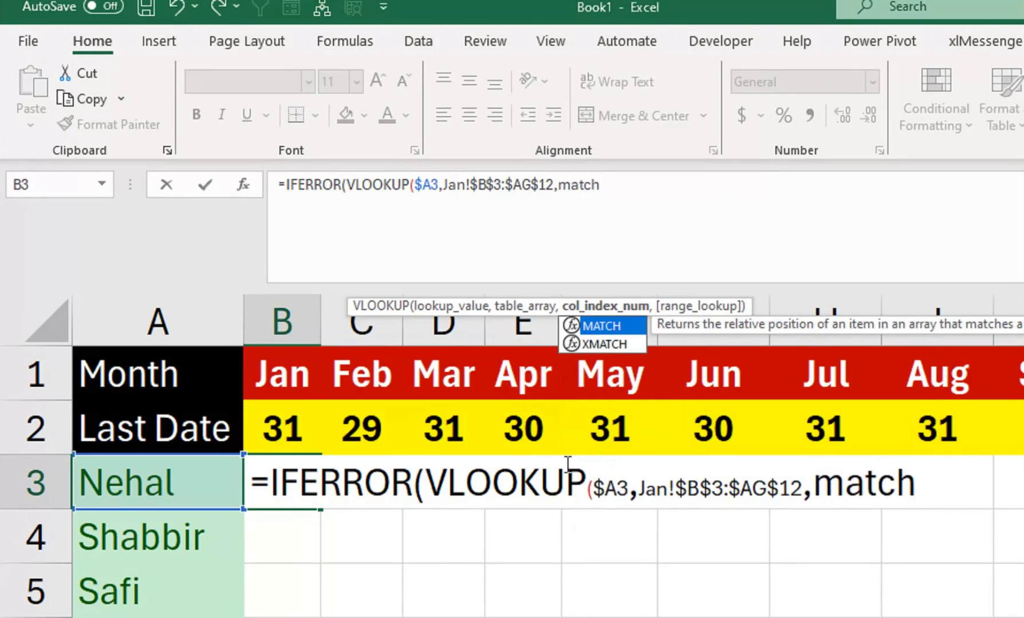
key("Tab")
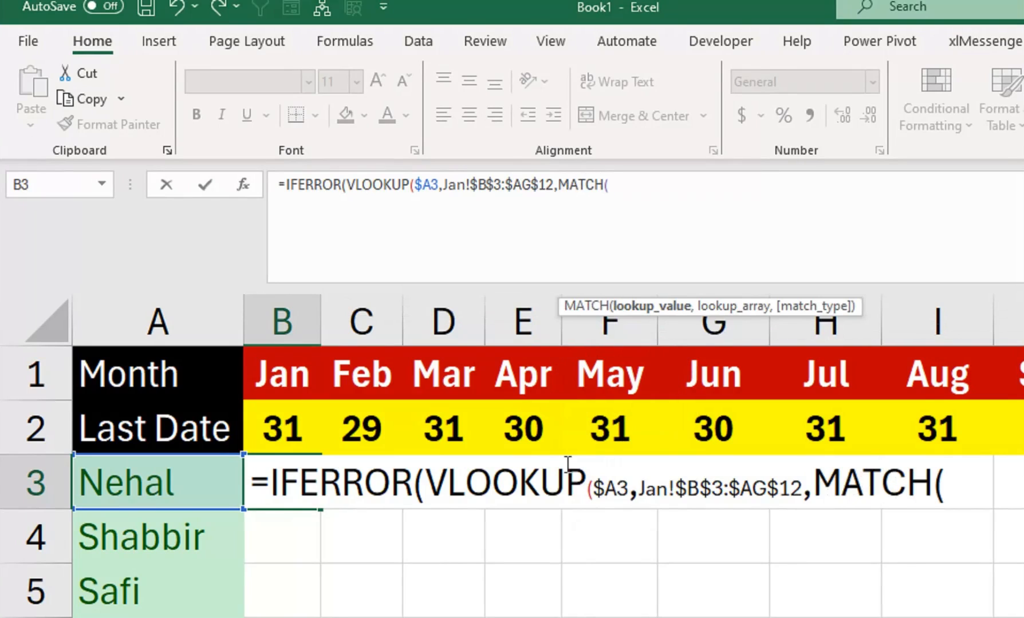
- Set the MATCH lookup value to the January last date, Sheet1!B$2, with only the row fixed
left_click(298, 436)
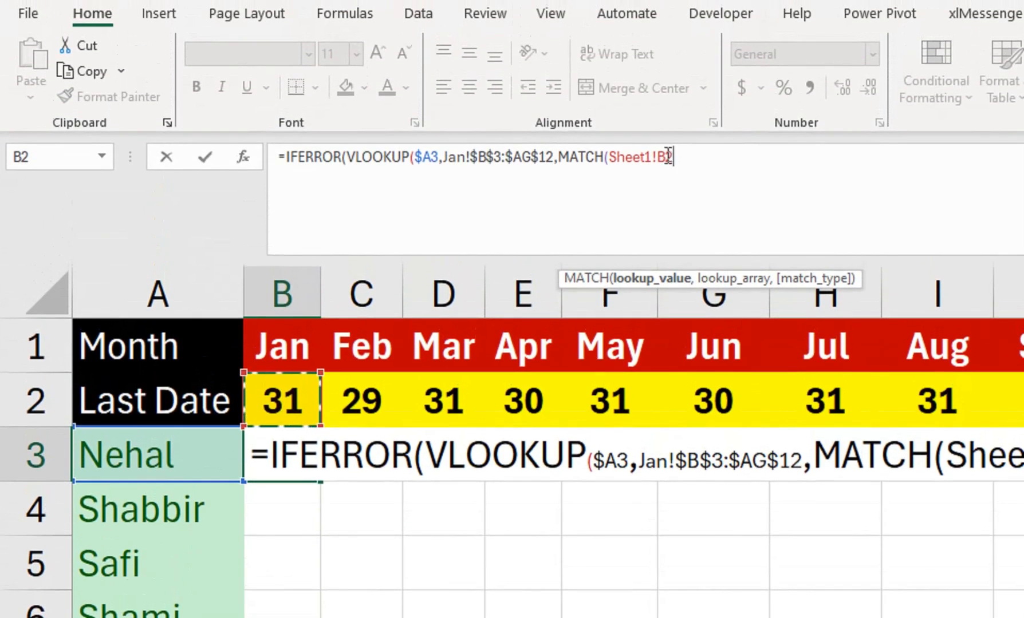
left_click(665, 90)
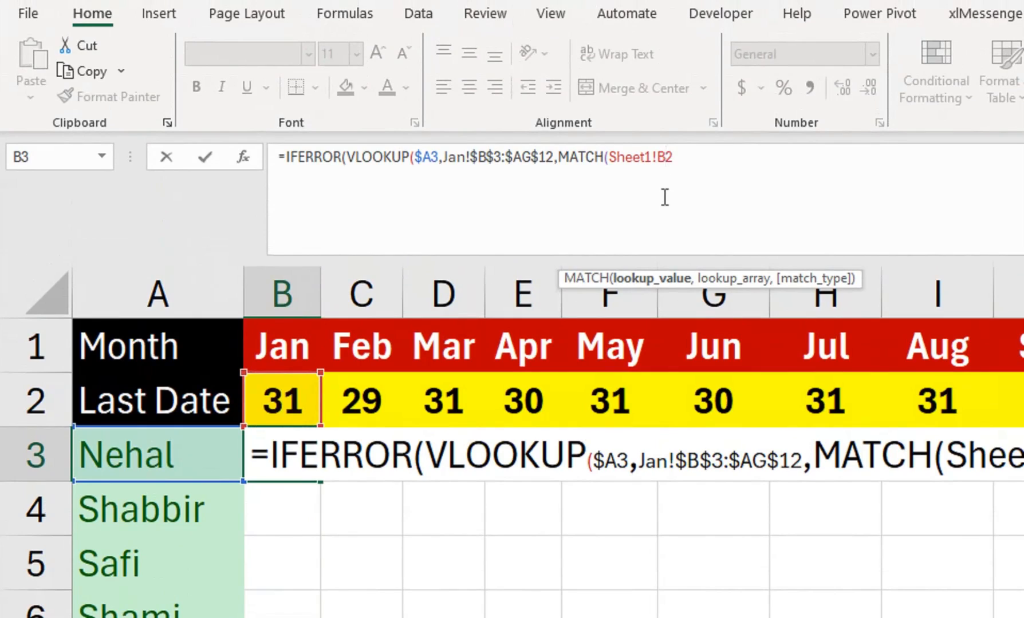
key("F4")
key("F4")
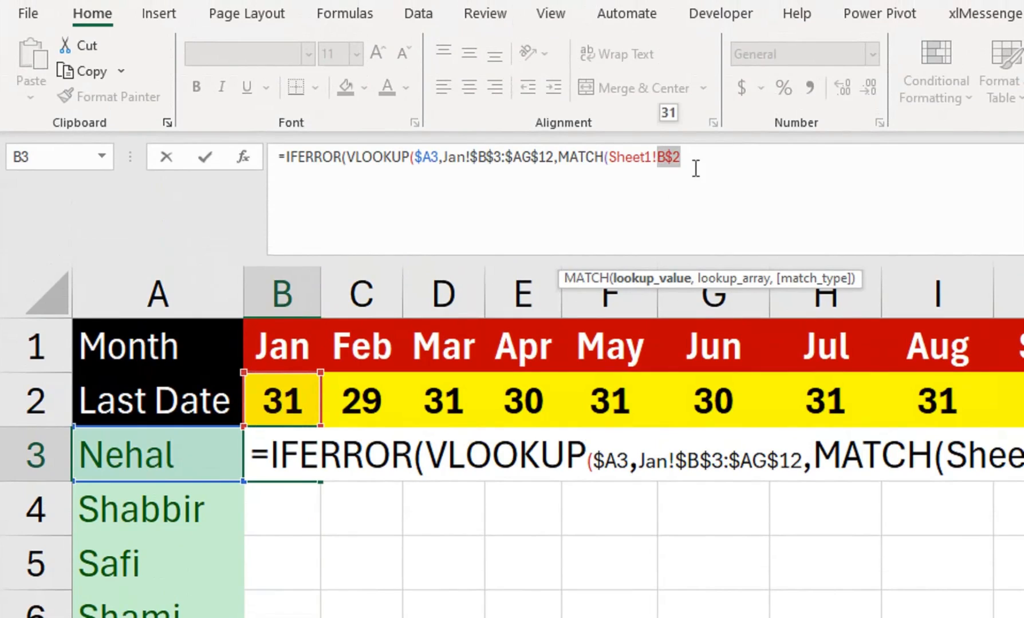
left_click(695, 167)
type(",")
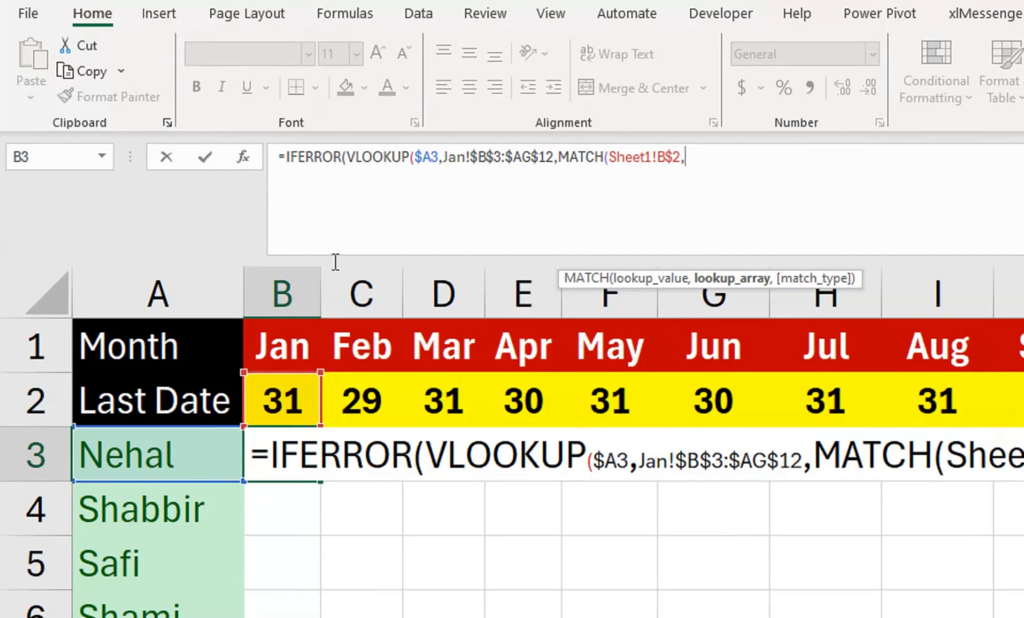
- Set the MATCH lookup array to the days of the Jan sheet's date header row, DAY(Jan!$B$3:$AG$3), with absolute references
left_click(271, 157)
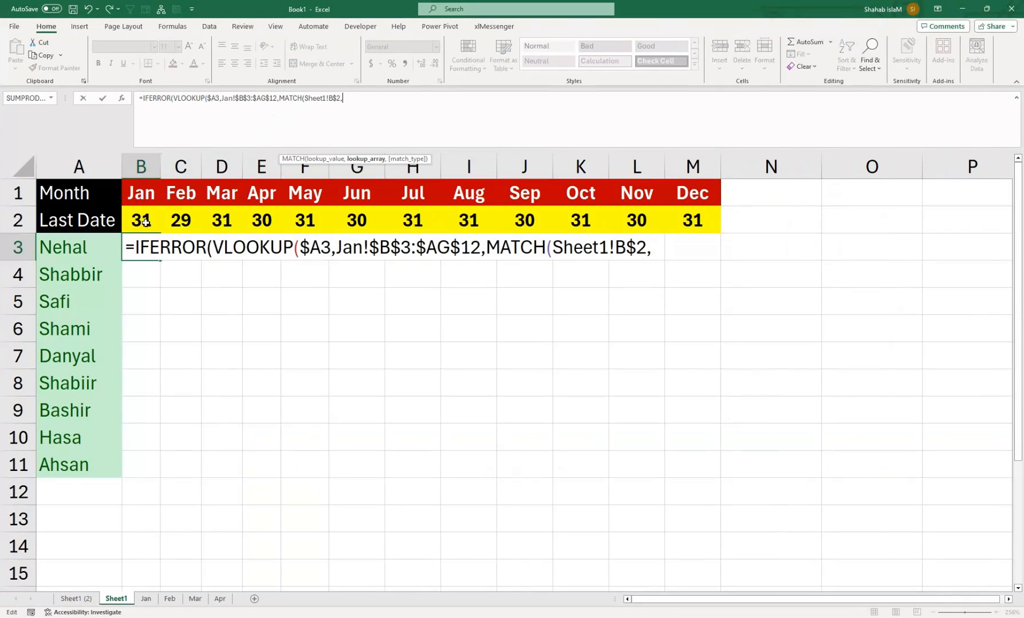
left_click(339, 98)
left_click(349, 98)
type("day")
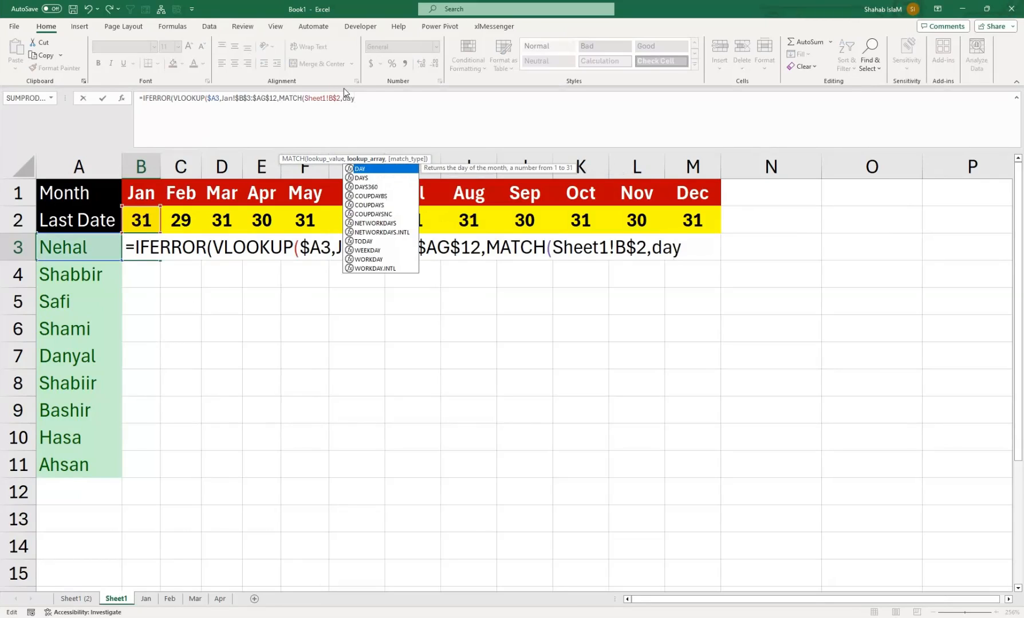
key("Tab")
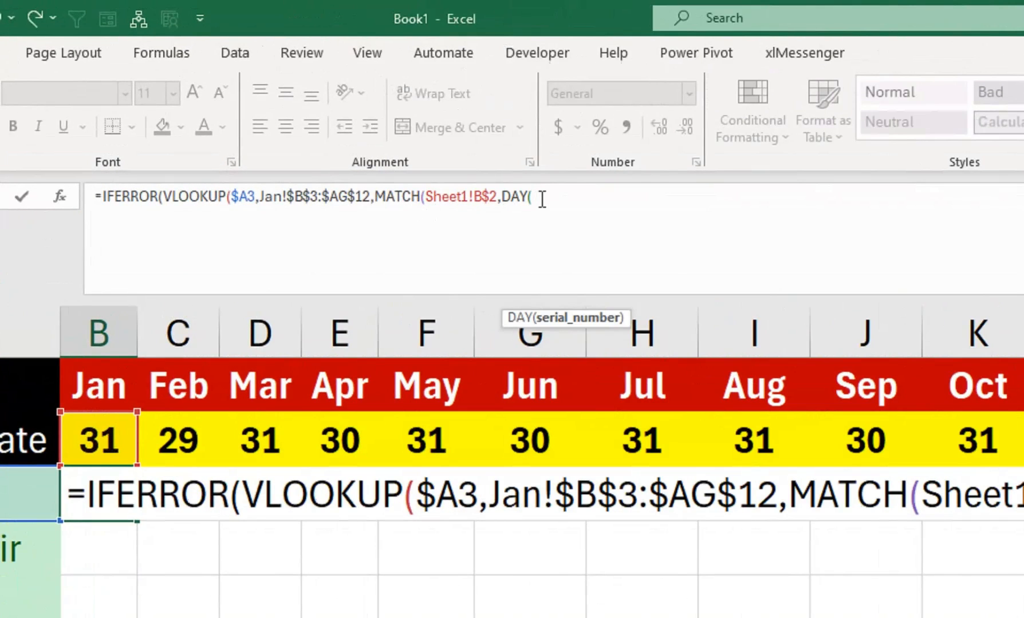
left_click(501, 197)
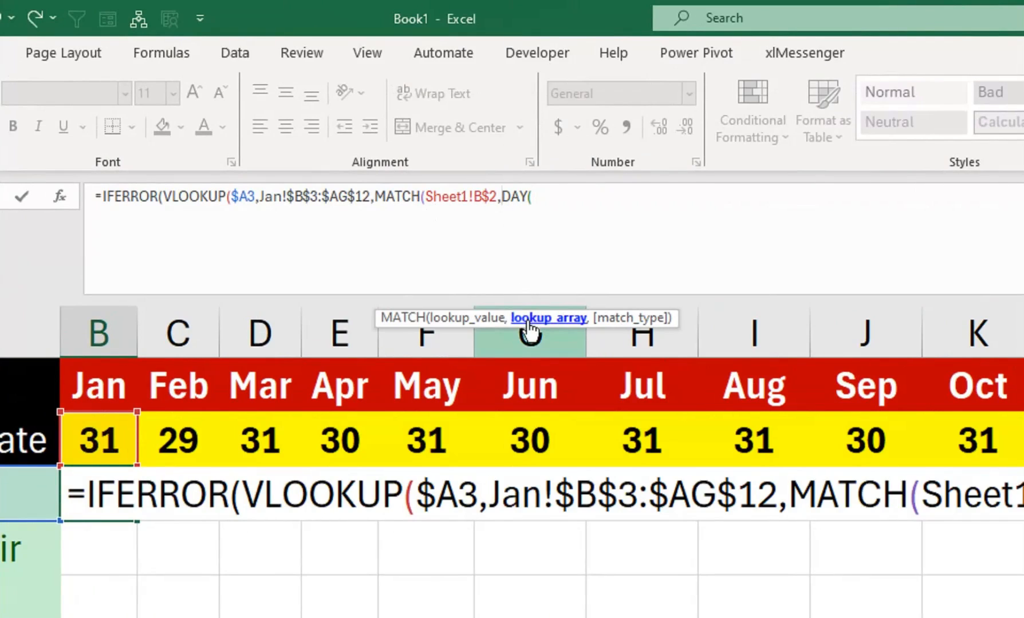
left_click(559, 195)
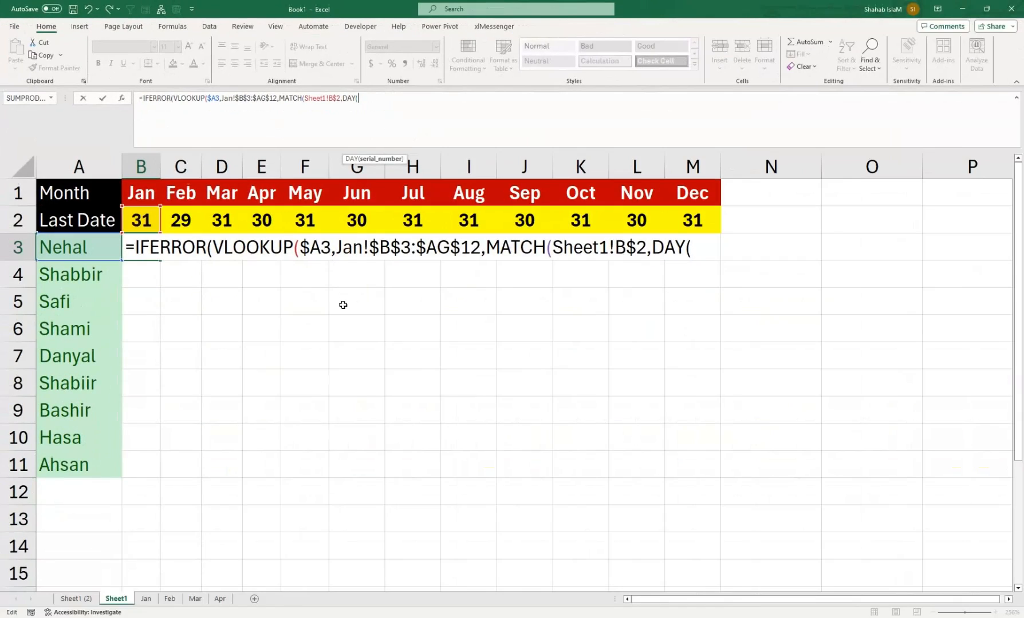
left_click(147, 598)
left_click_drag(108, 207, 881, 209)
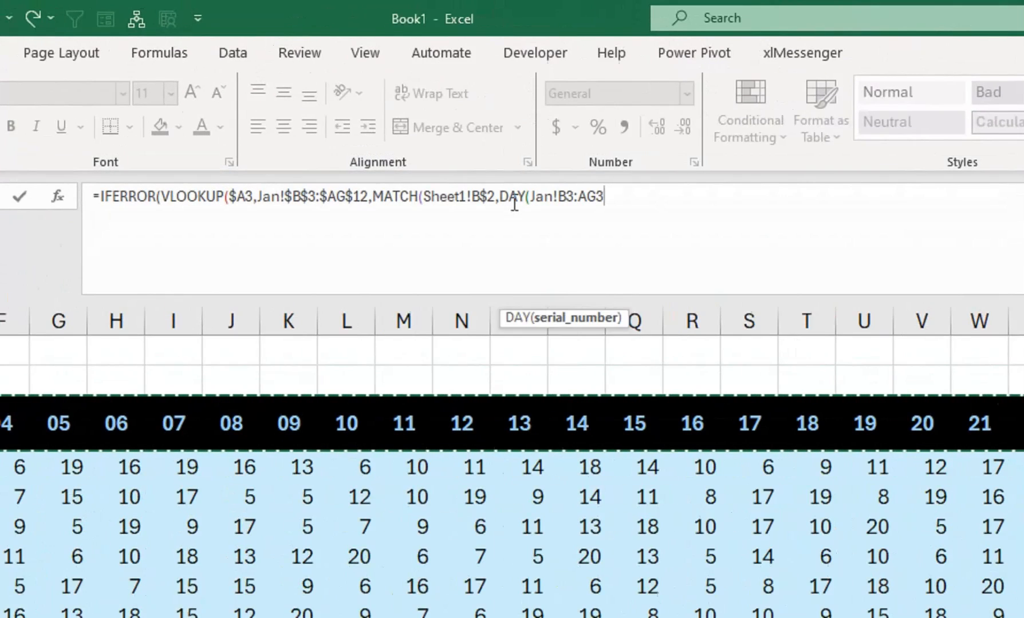
key("F4")
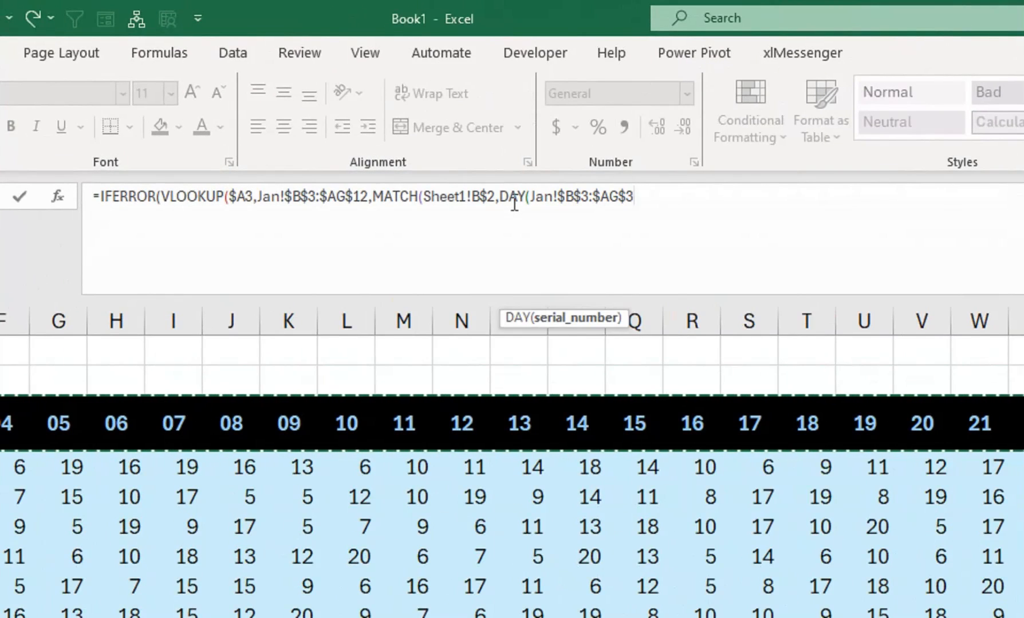
type("),")
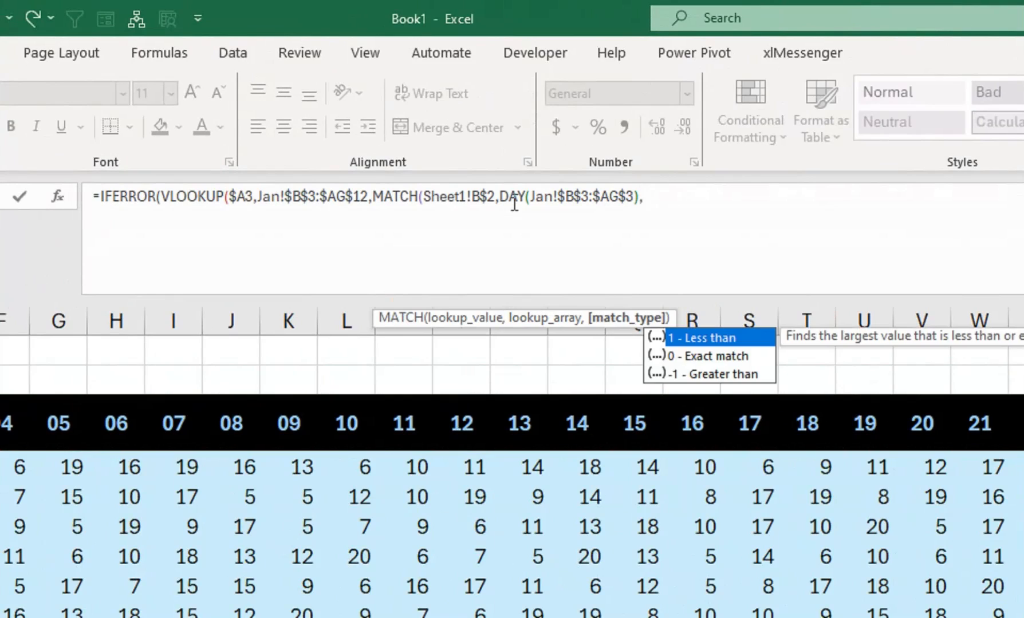
- Set the MATCH type to 0 for an exact match and close the MATCH function
key("Down")
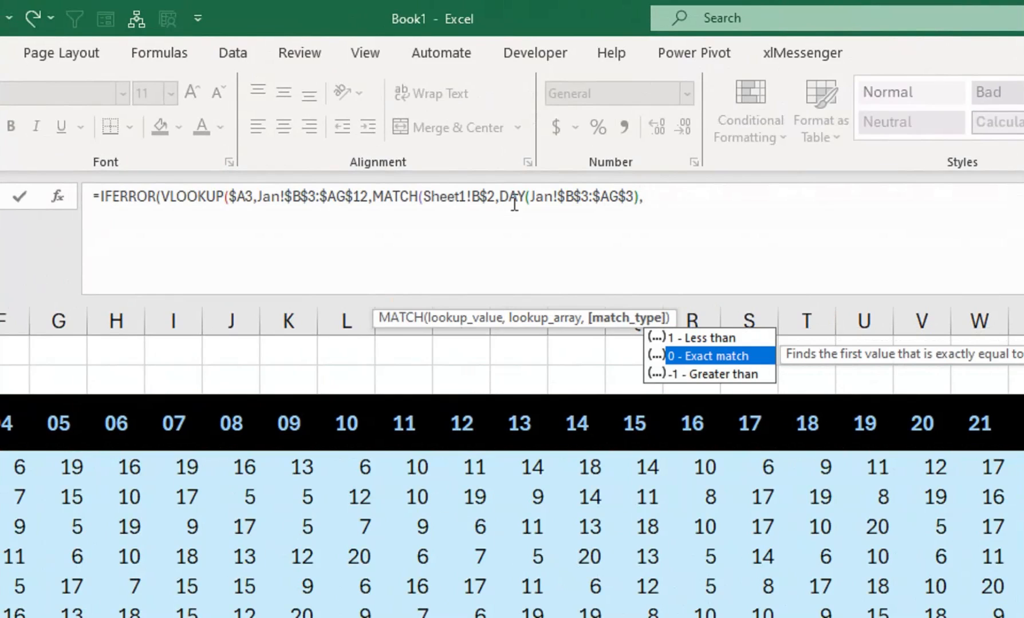
key("Tab")
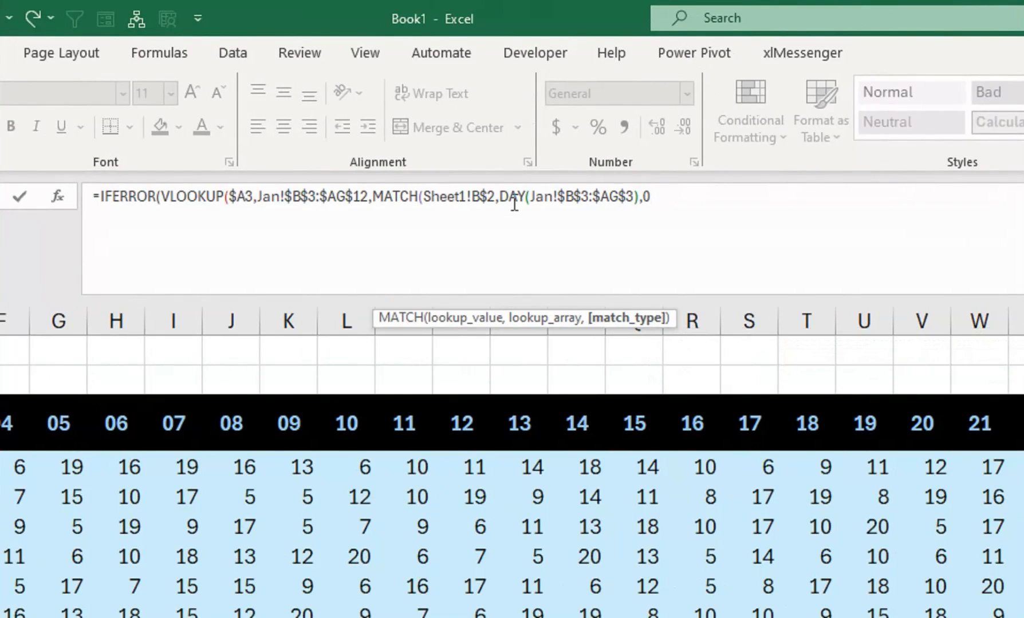
type(")")
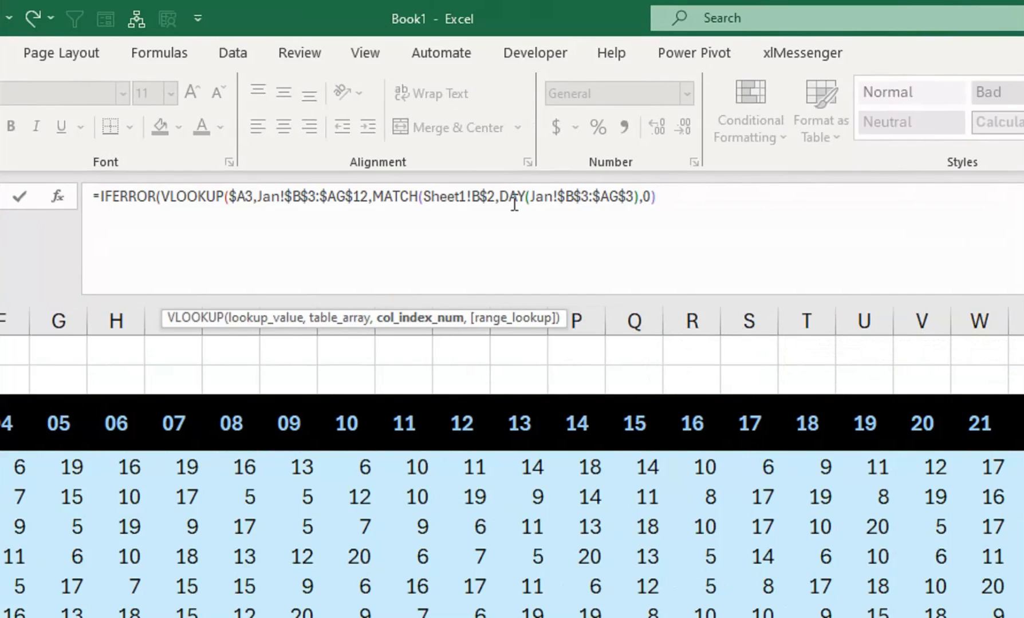
type(",Jan!E2")
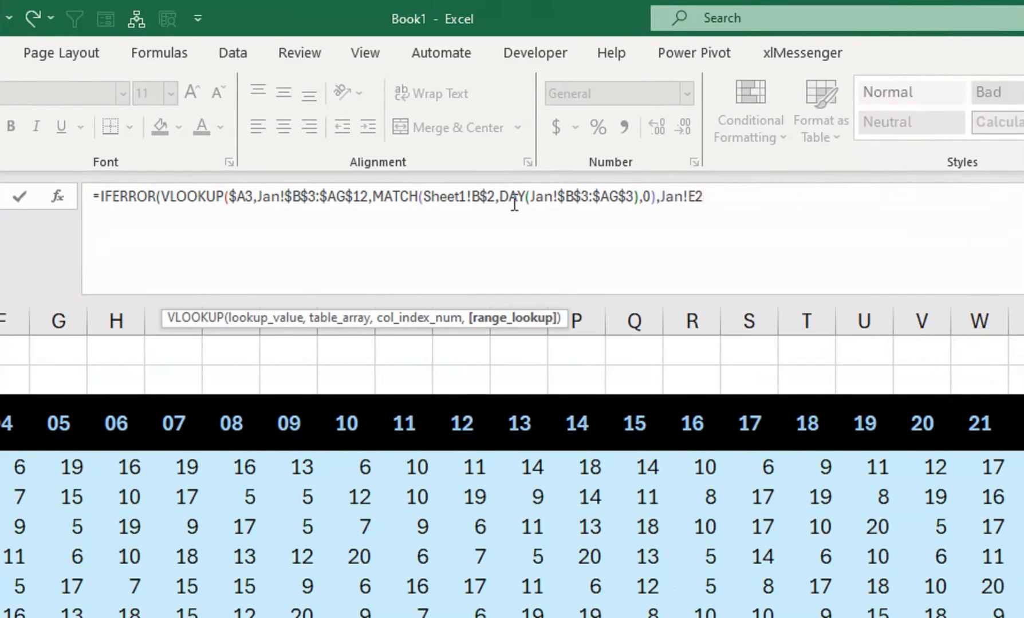
key("BackSpace")
key("BackSpace")
key("BackSpace")
key("BackSpace")
key("BackSpace")
key("BackSpace")
key("BackSpace")
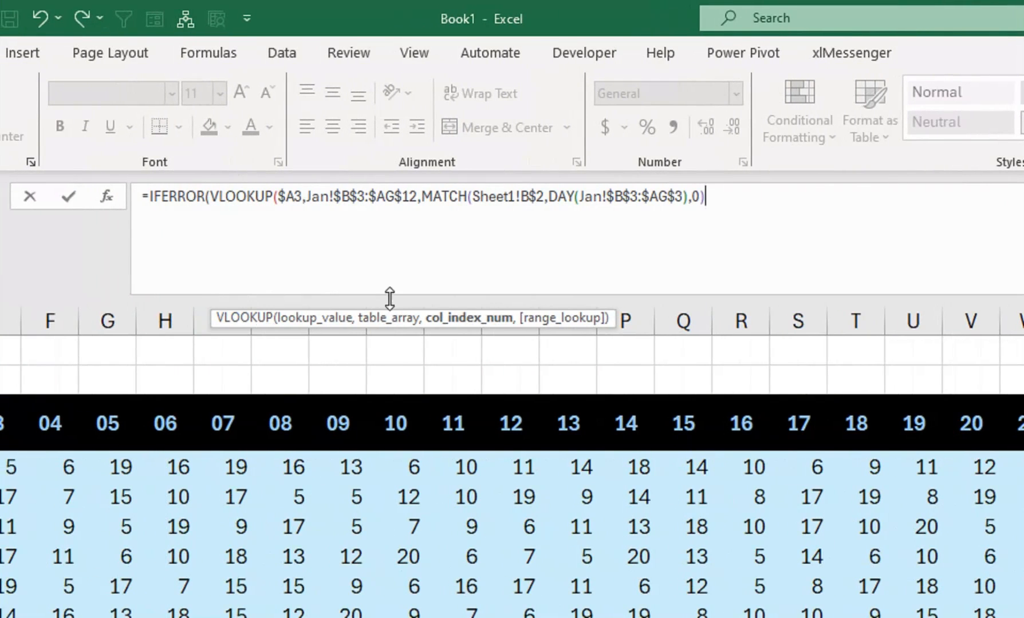
- Set the VLOOKUP range lookup to FALSE for an exact match and the IFERROR fallback to an empty string ""
type(",")
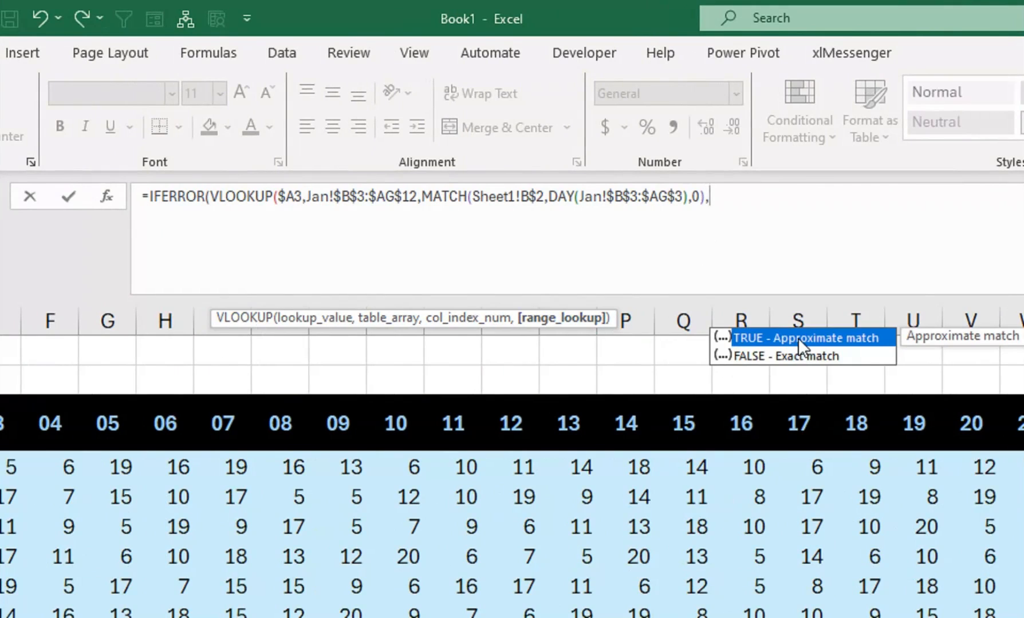
left_click(781, 355)
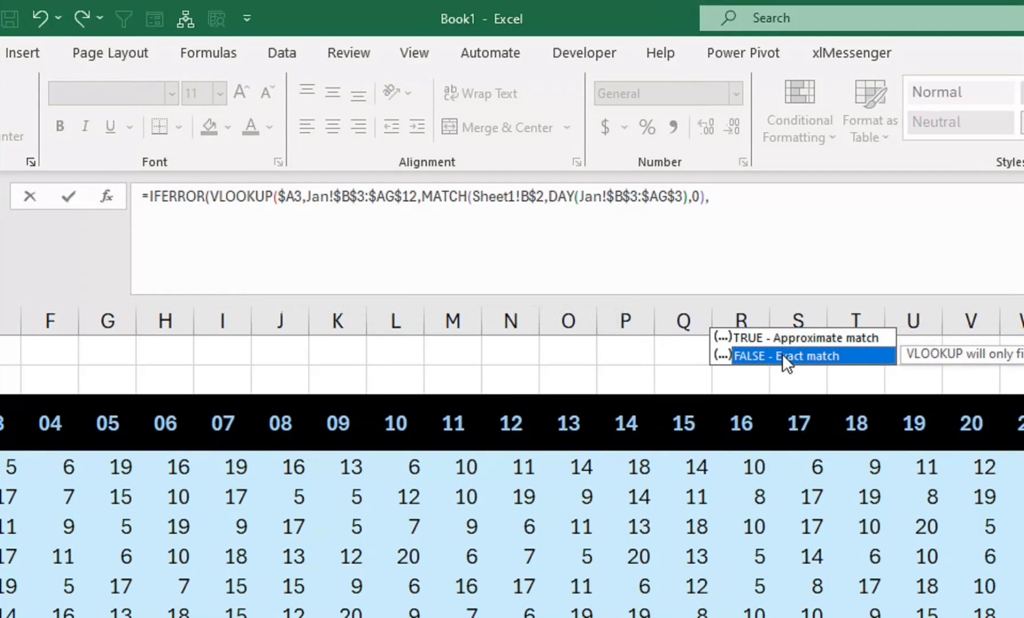
double_click(782, 355)
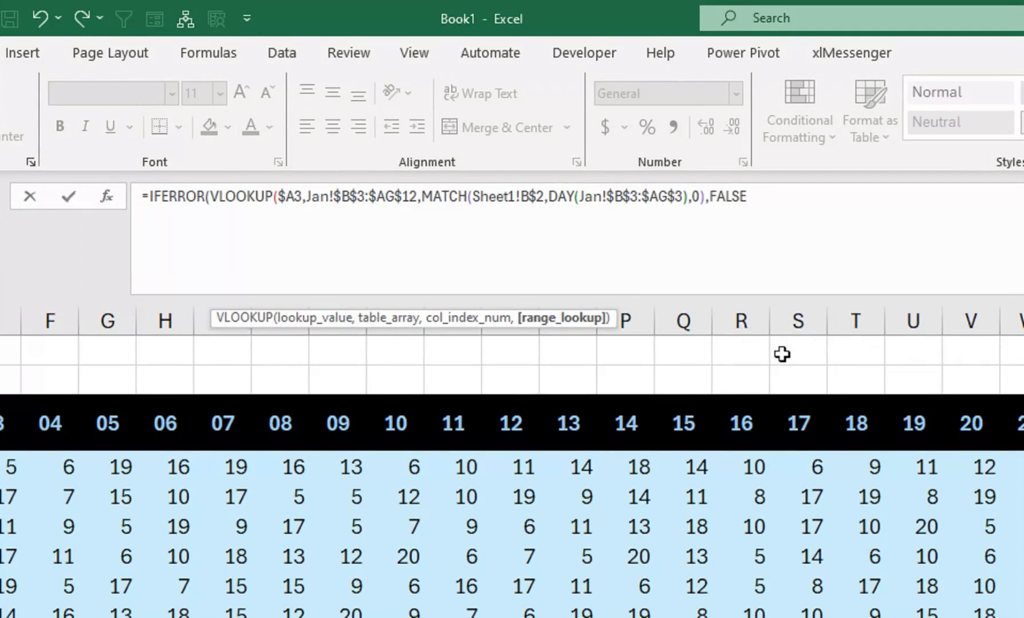
type("),")
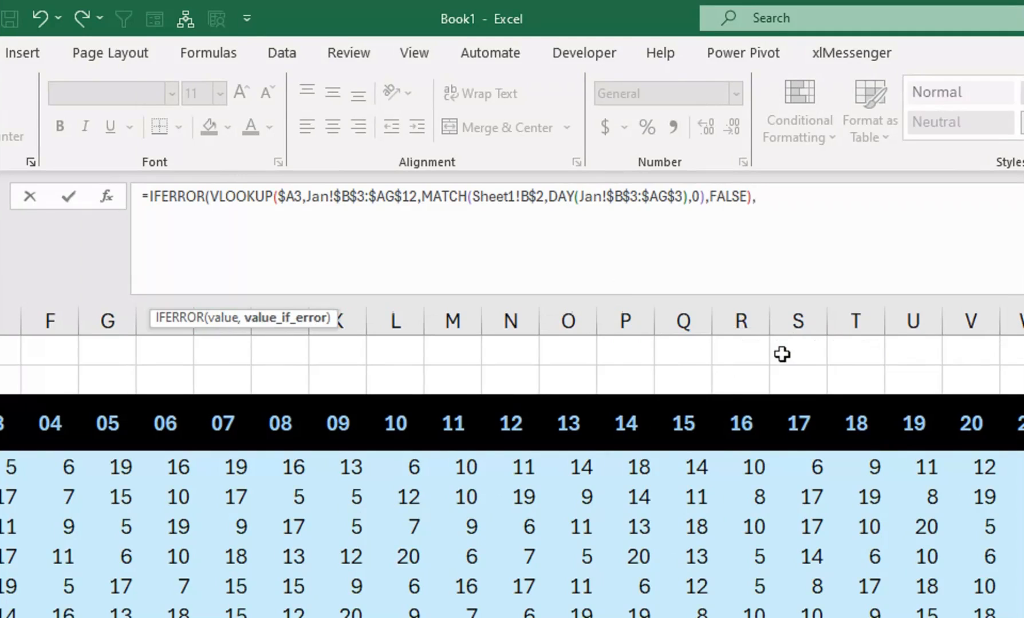
type("\"\")")
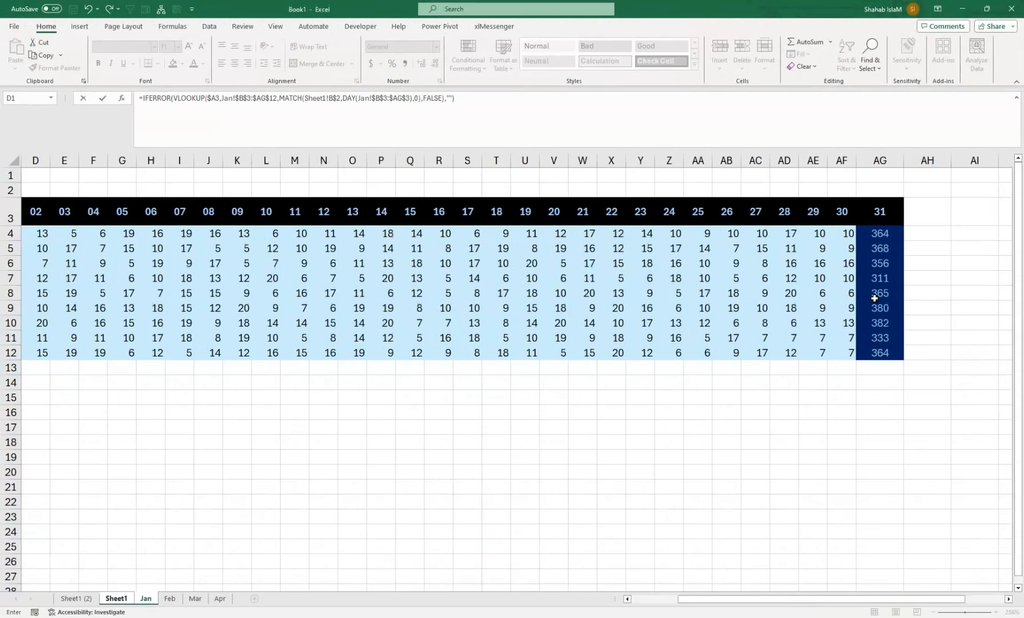
- Enter the completed lookup formula in Sheet1's B3 and fill it down to B11
left_click(116, 599)
key("Return")
left_click(146, 247)
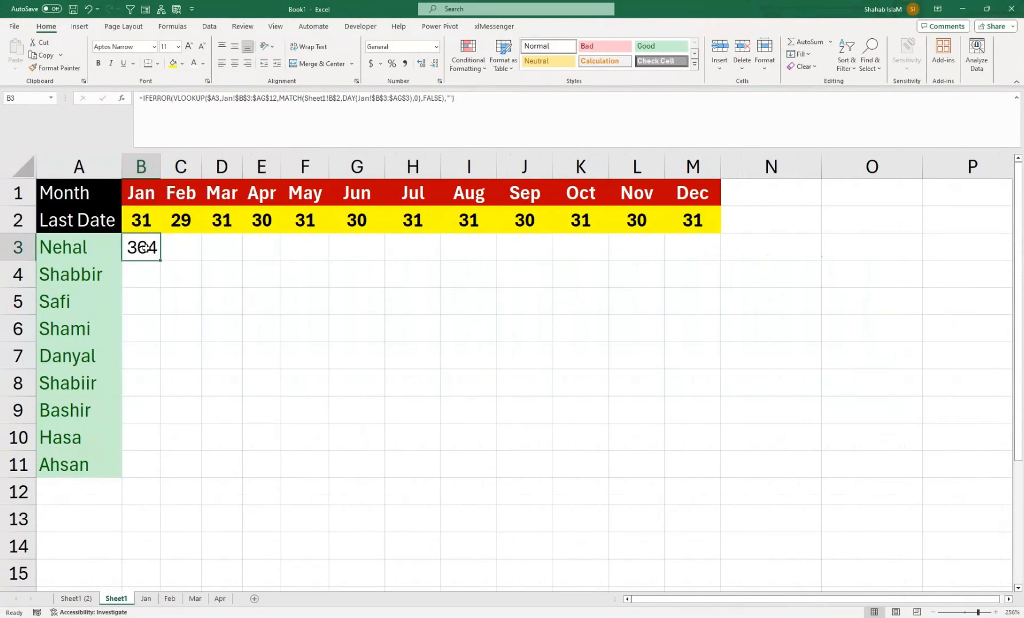
double_click(162, 261)
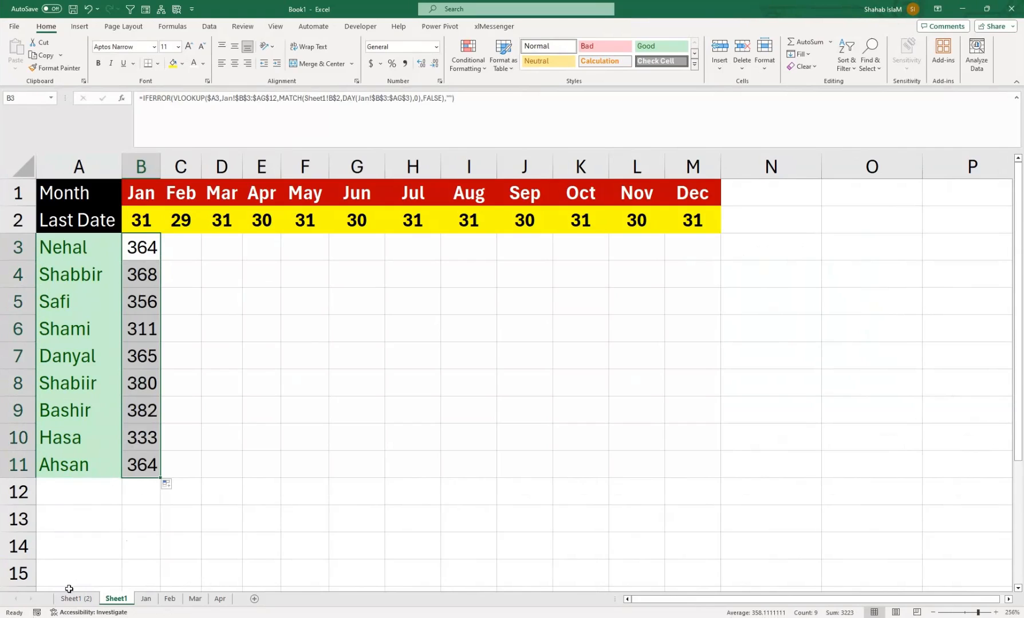
- Compare the January results in Sheet1's B3:B11 with the day 31 column on the Jan sheet
left_click(145, 599)
left_click_drag(46, 354, 839, 351)
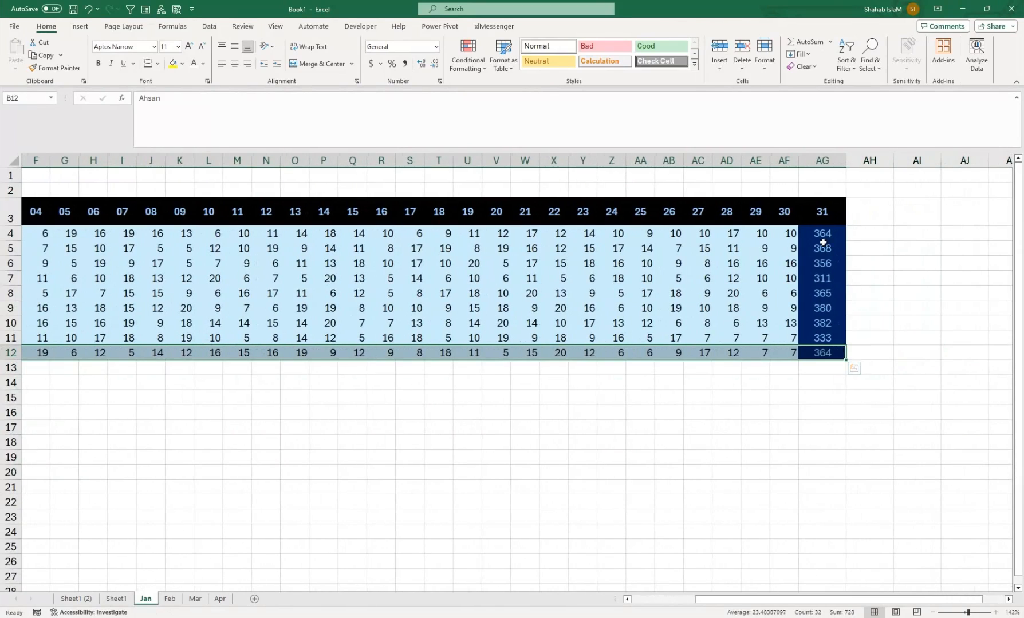
left_click(821, 235)
left_click_drag(821, 252, 1, 149)
left_click(116, 598)
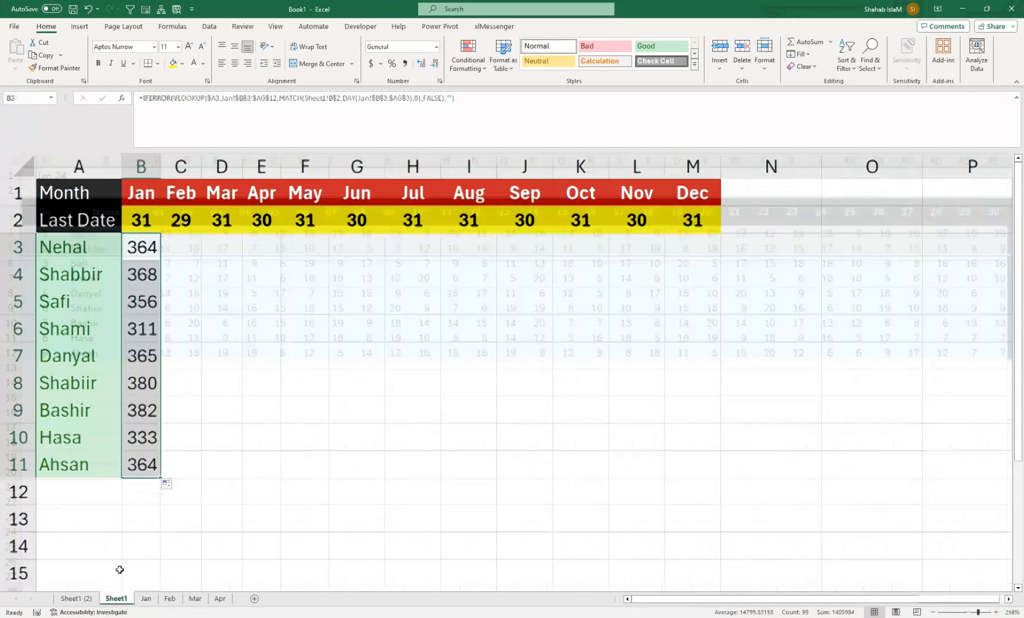
left_click(143, 272)
left_click_drag(143, 247, 152, 468)
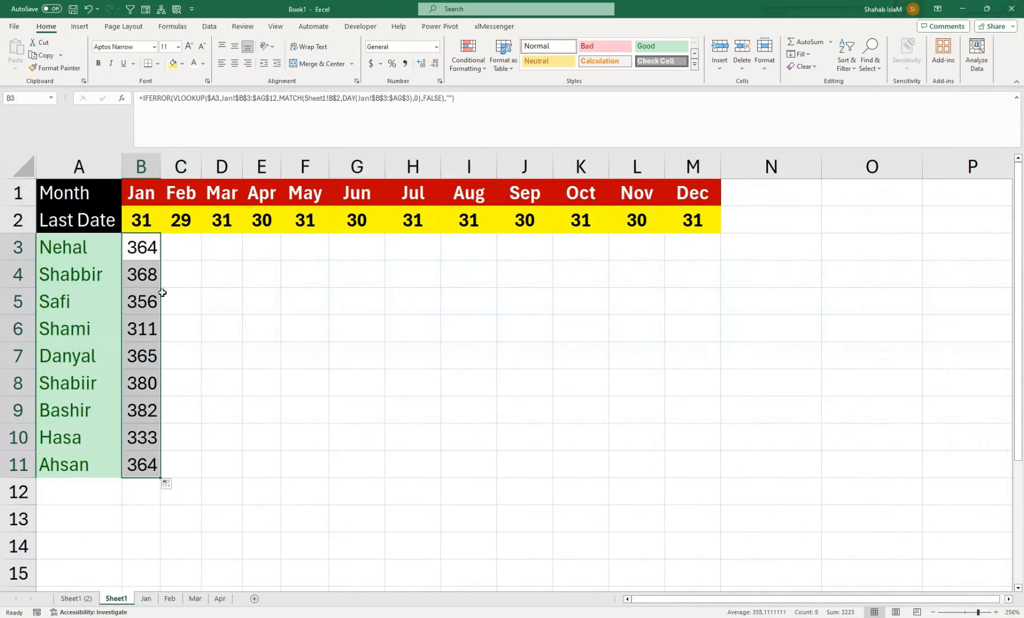
left_click(154, 189)
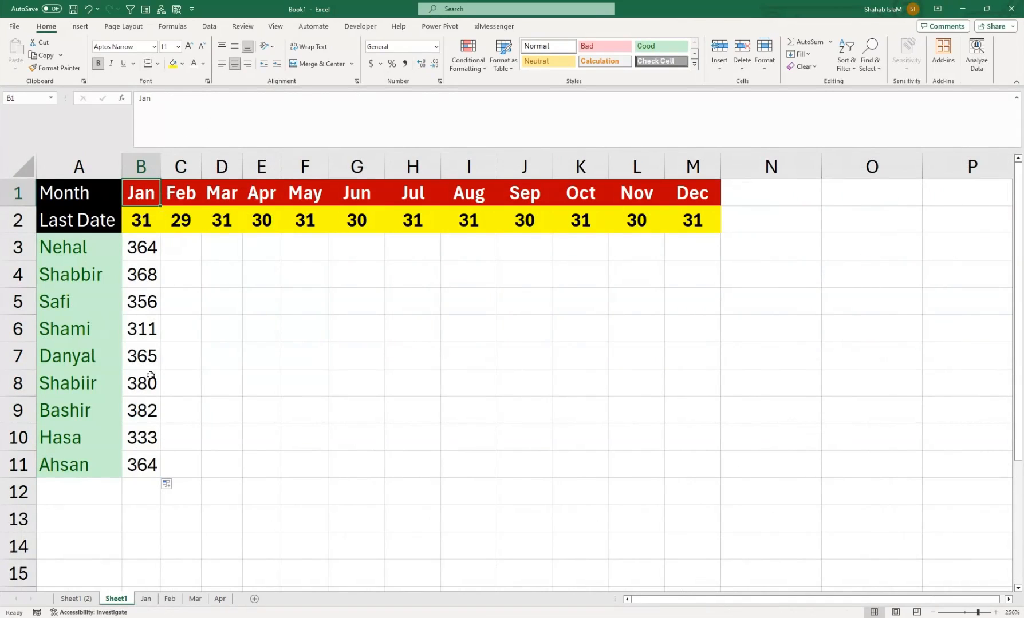
- Fill the January lookup formulas in B3:B11 across to the Feb and Mar columns, through D11
left_click_drag(137, 242, 240, 479)
left_click(165, 484)
left_click(160, 478)
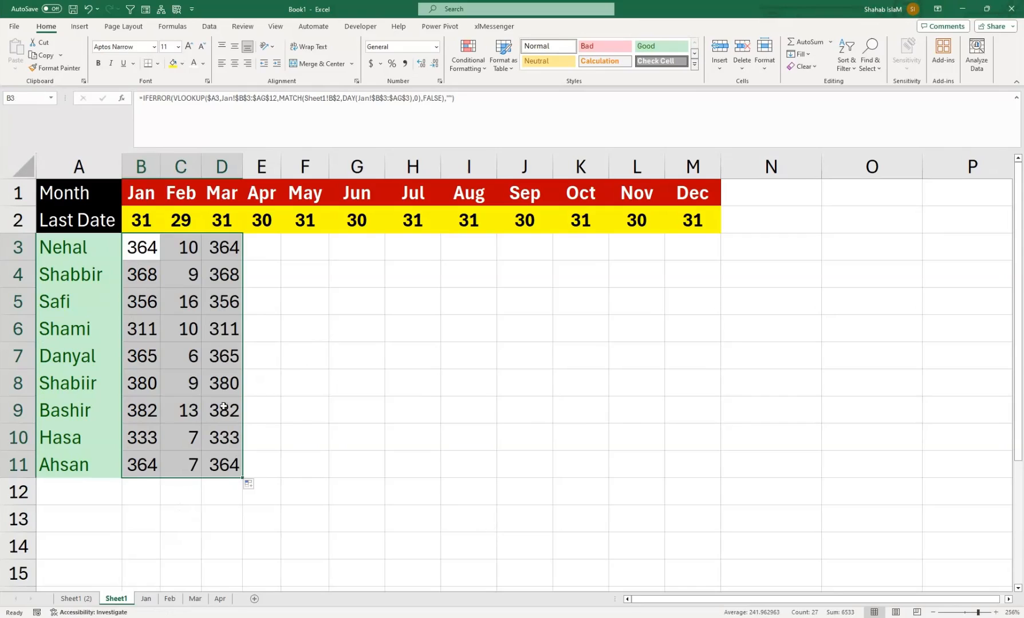
- Try to fill the Mar lookup formulas in D3:D11 across through the Oct column, up to K11
left_click(153, 410)
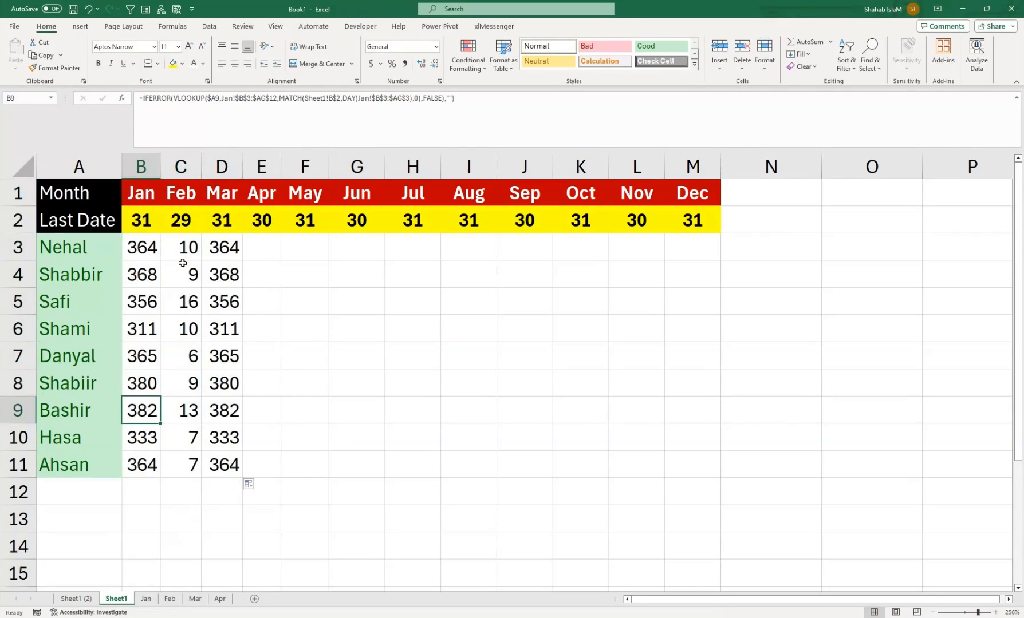
left_click_drag(176, 250, 229, 263)
left_click(242, 480)
left_click_drag(243, 481, 612, 463)
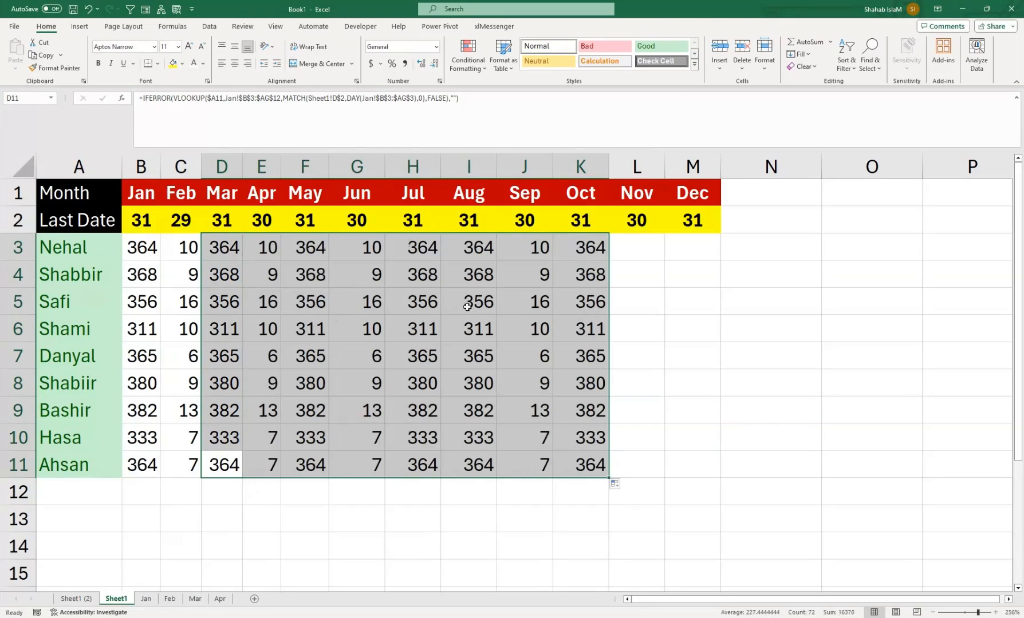
key("ctrl+v")
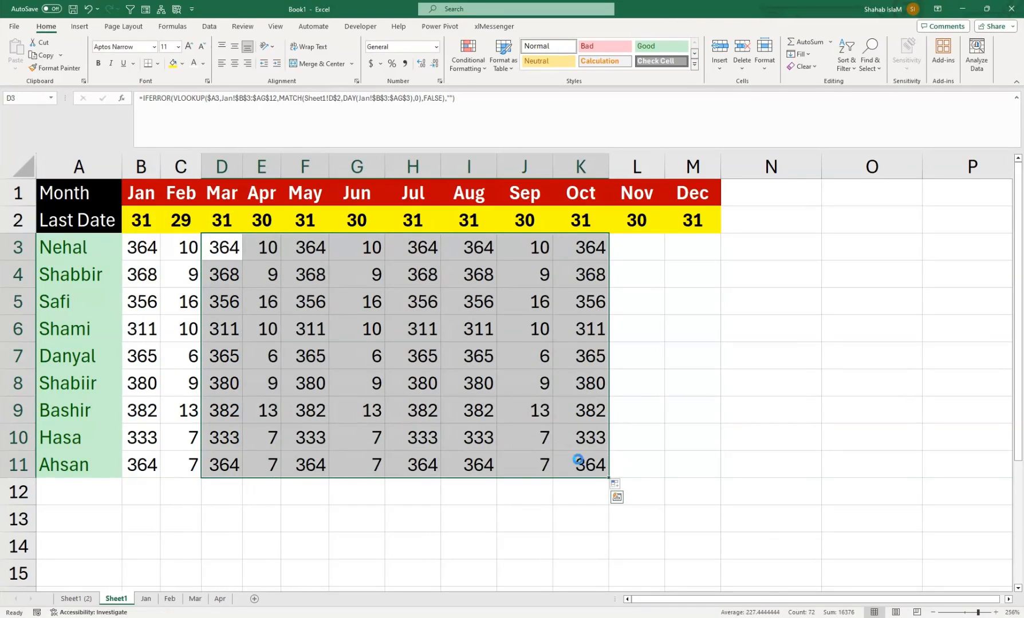
- Undo the fill across the months and clear the lookup formulas from the Feb and Mar columns, C3:D11
key("ctrl+z")
left_click_drag(178, 235, 164, 478)
key("Delete")
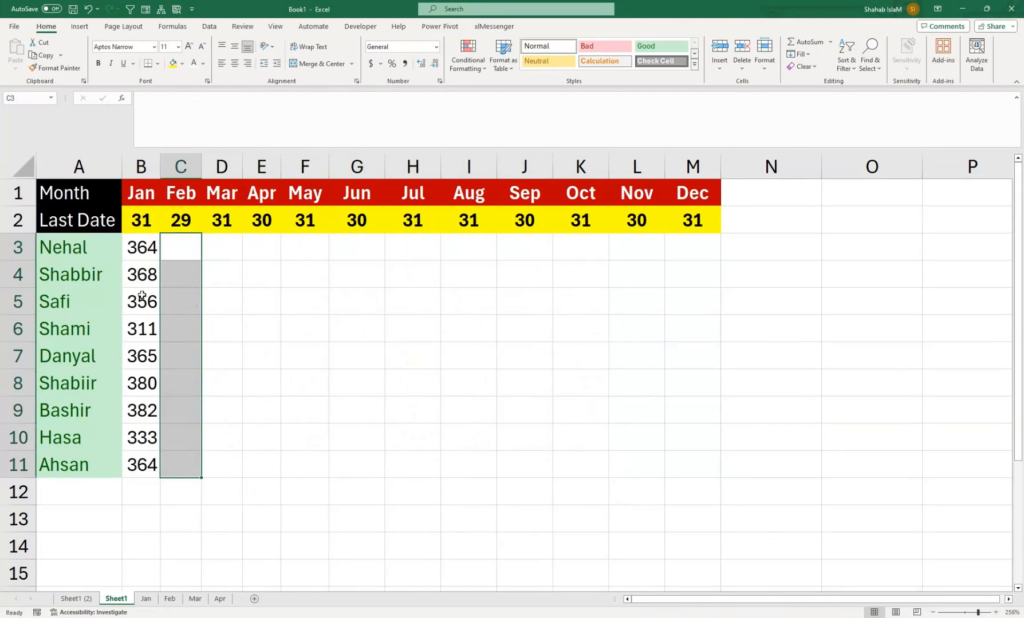
- In B3's formula, replace the Jan sheet name in the VLOOKUP table array with the opening of an INDIRECT function
left_click(141, 257)
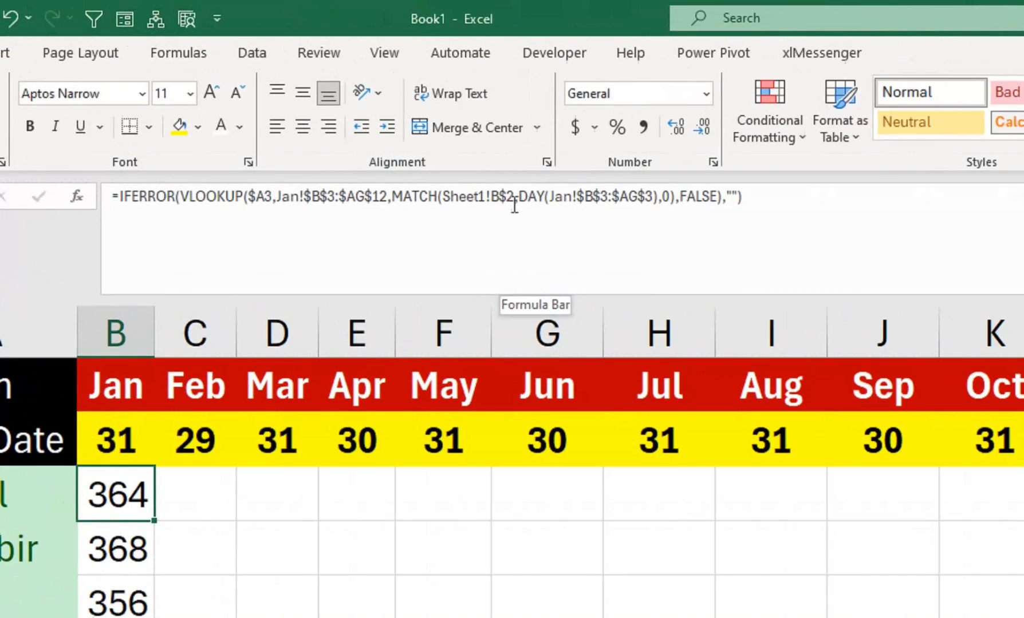
left_click_drag(297, 198, 276, 197)
type("ind")
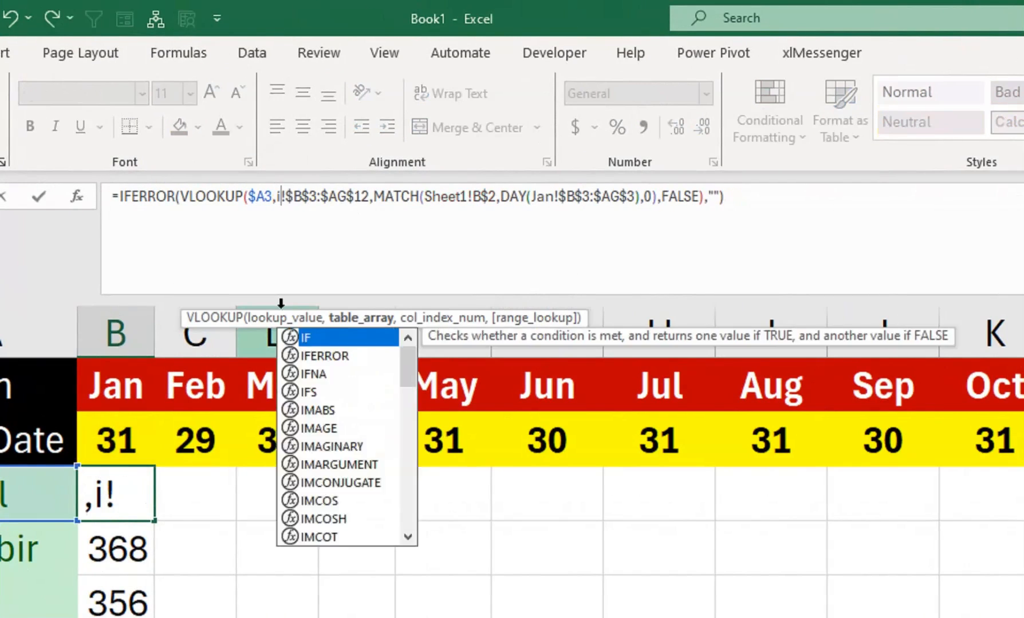
type("i")
key("Tab")
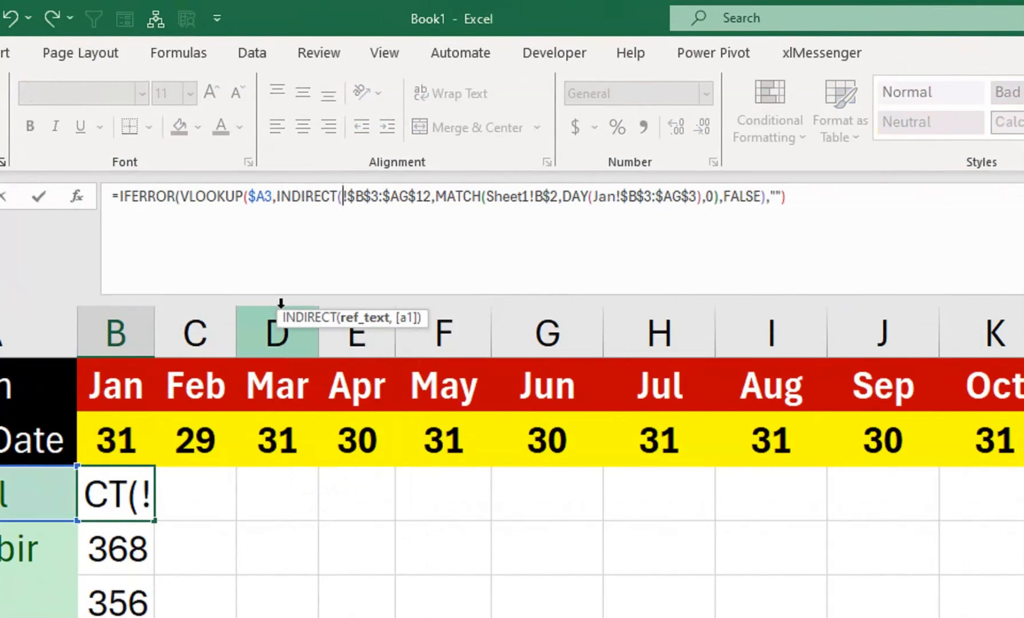
- Begin the INDIRECT reference text with "'"& followed by the Jan header cell as the row-locked reference B$1
type("\"")
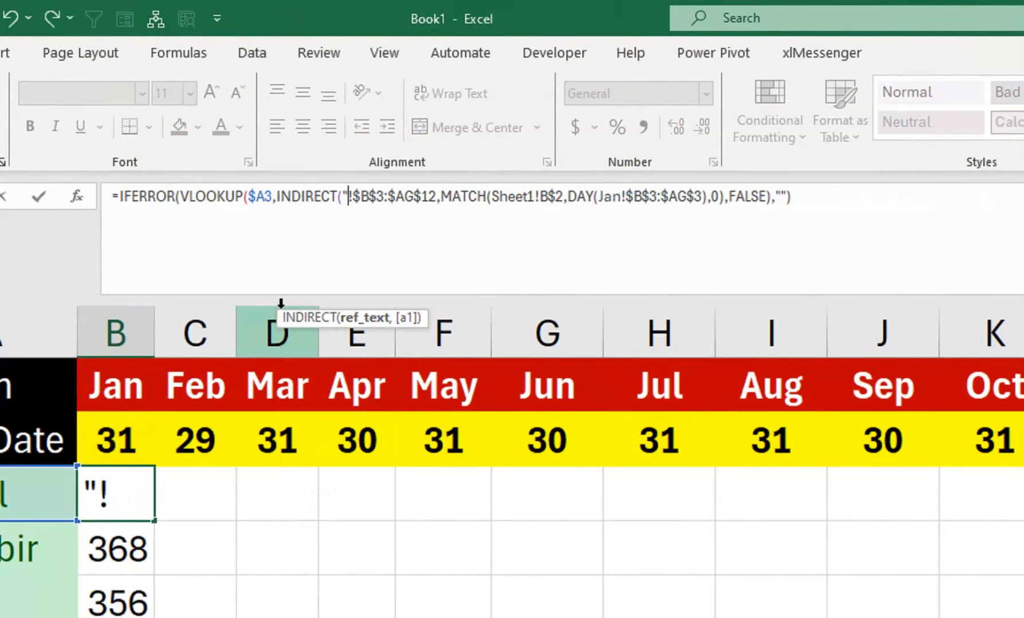
type("\"\"")
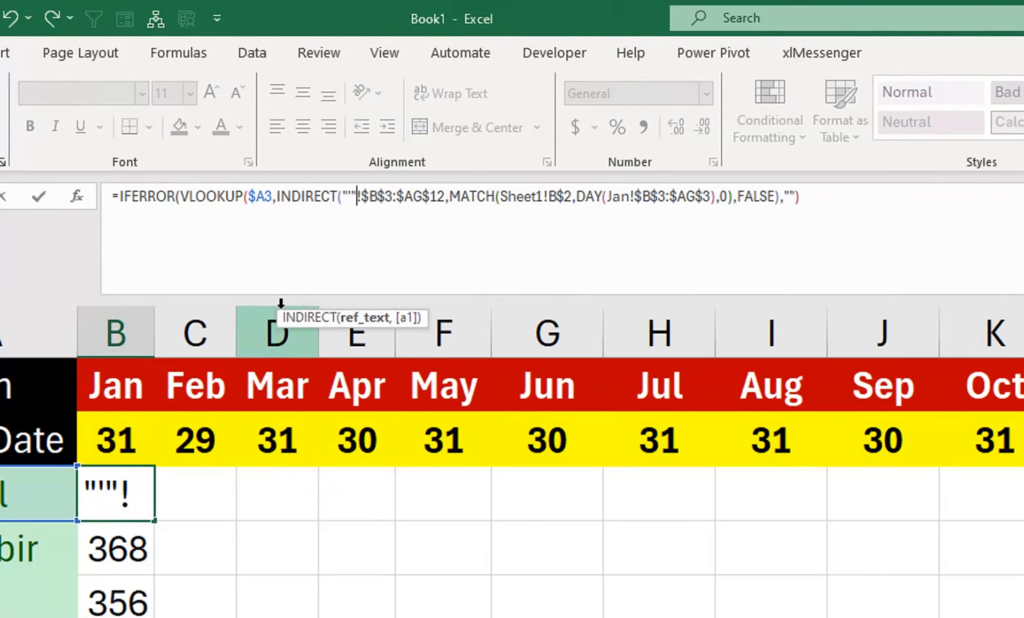
type("&")
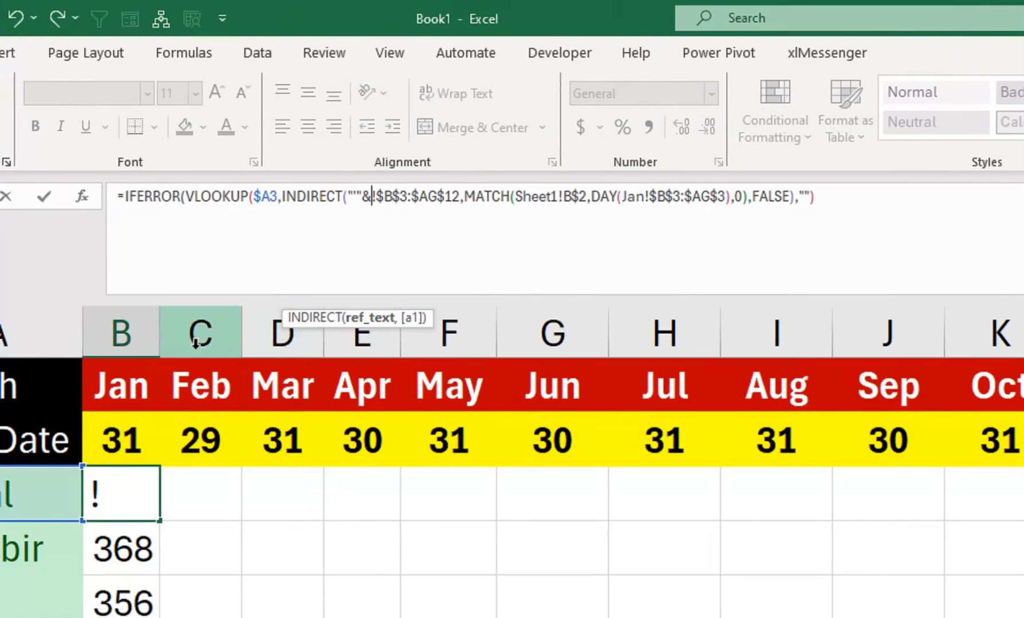
left_click(133, 385)
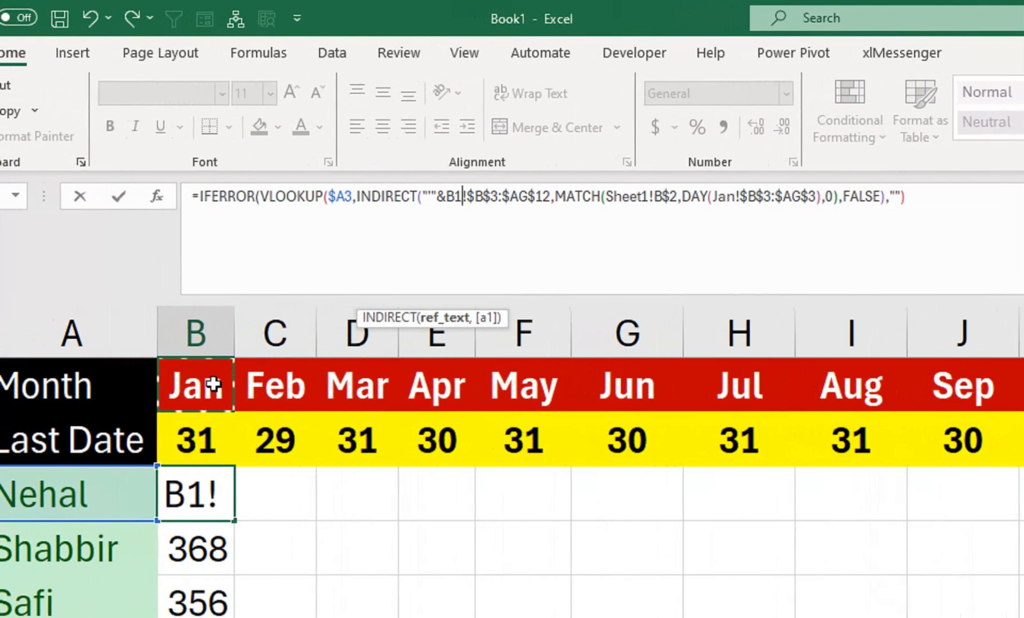
key("F4")
key("F4")
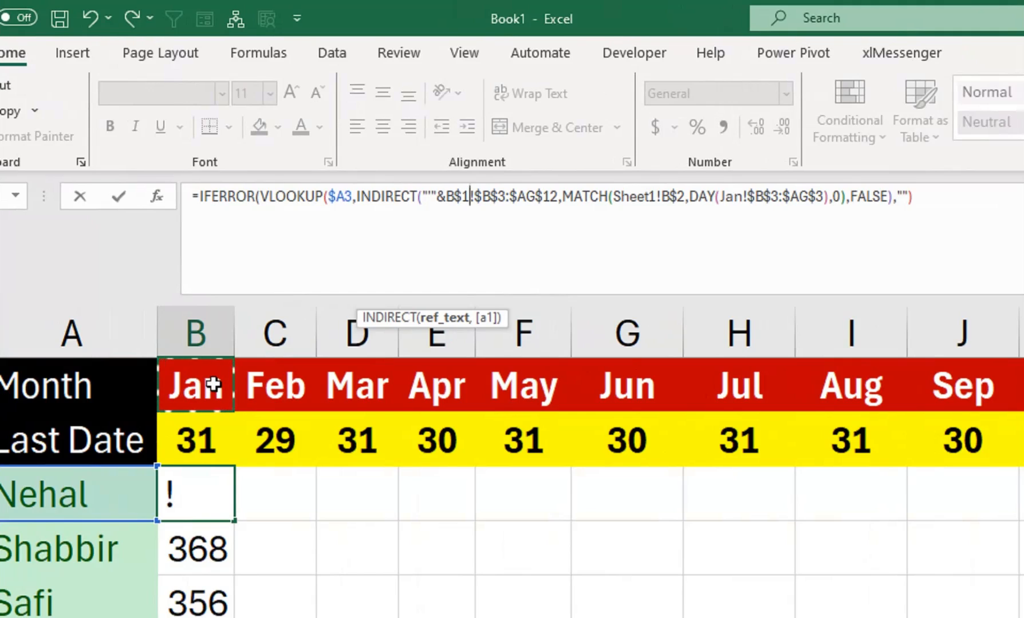
- Complete the table array's INDIRECT text after B$1 as &"'!&"$B$3:$AG$12" and close its parenthesis
type("&")
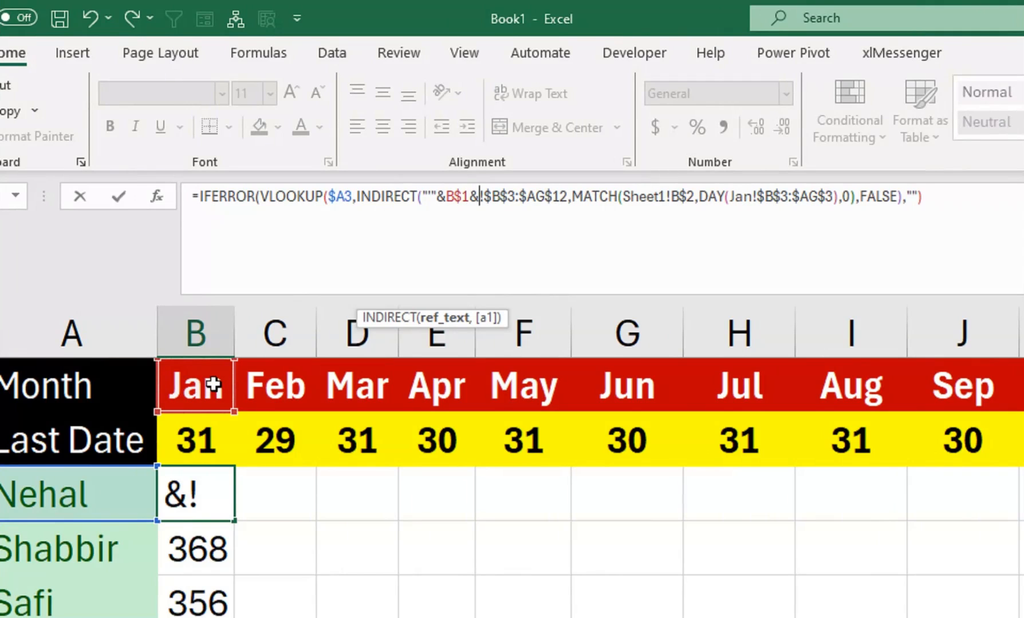
type("\"\"")
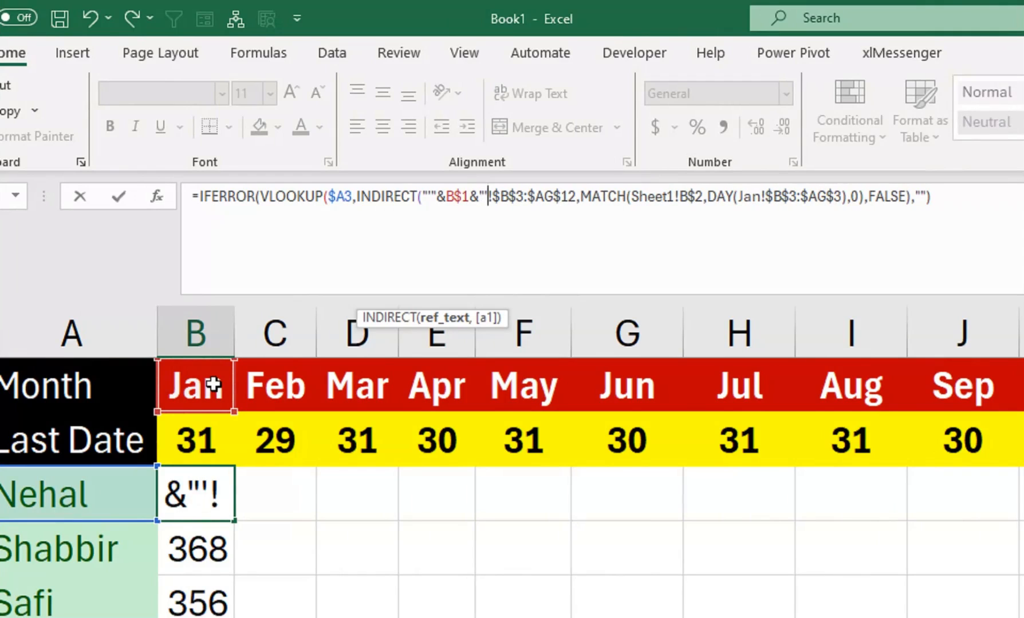
left_click(492, 197)
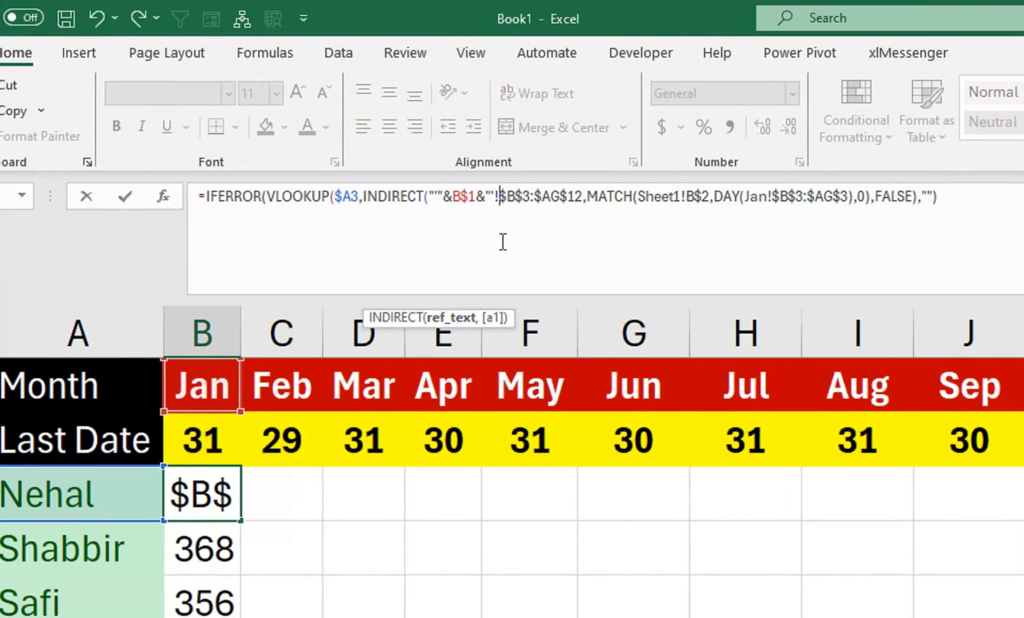
type("&")
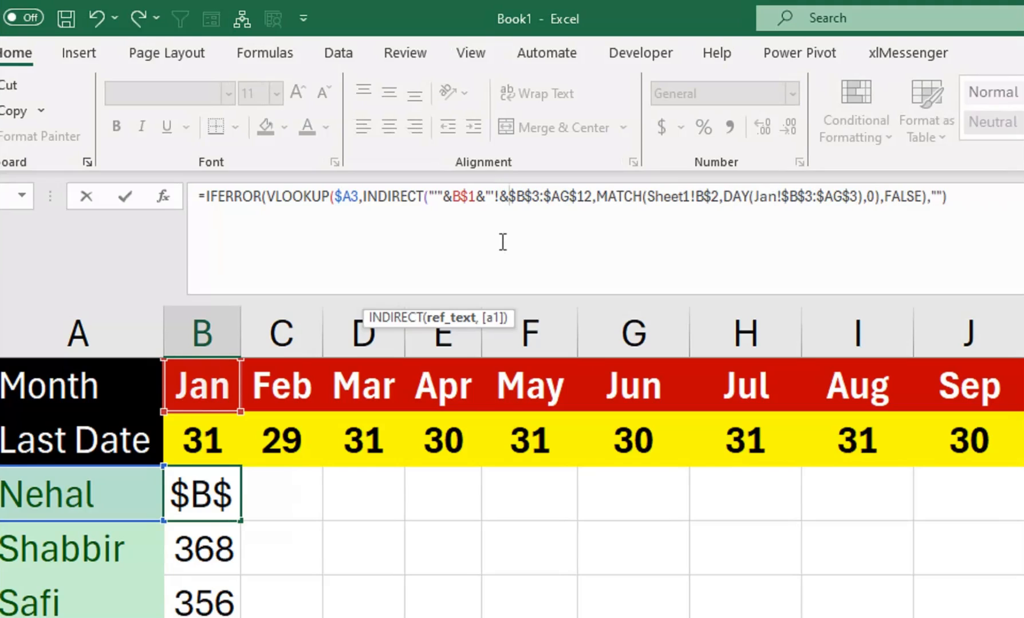
type("\"")
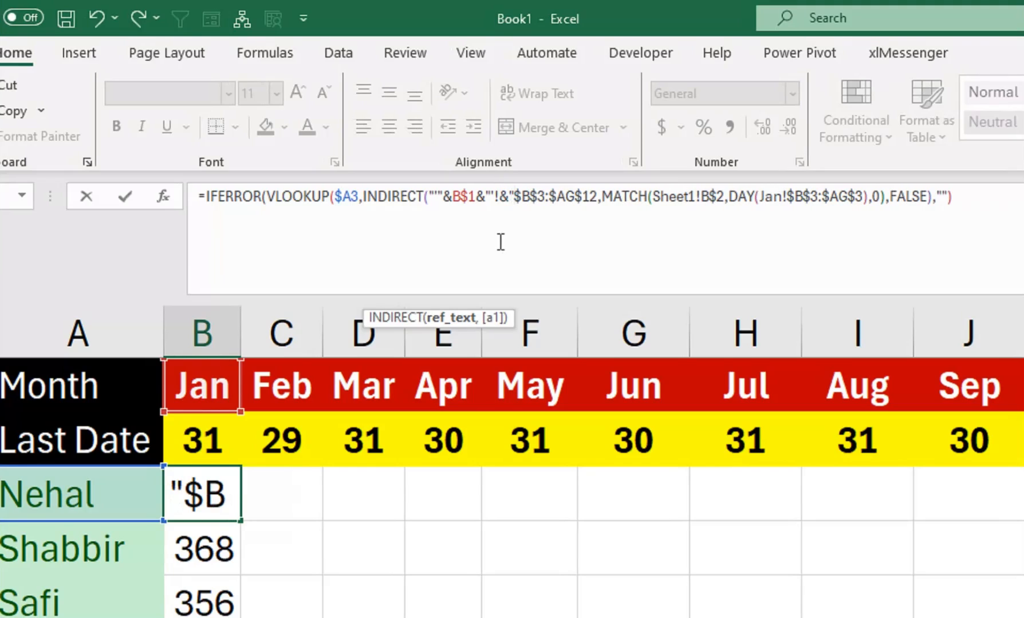
left_click(595, 196)
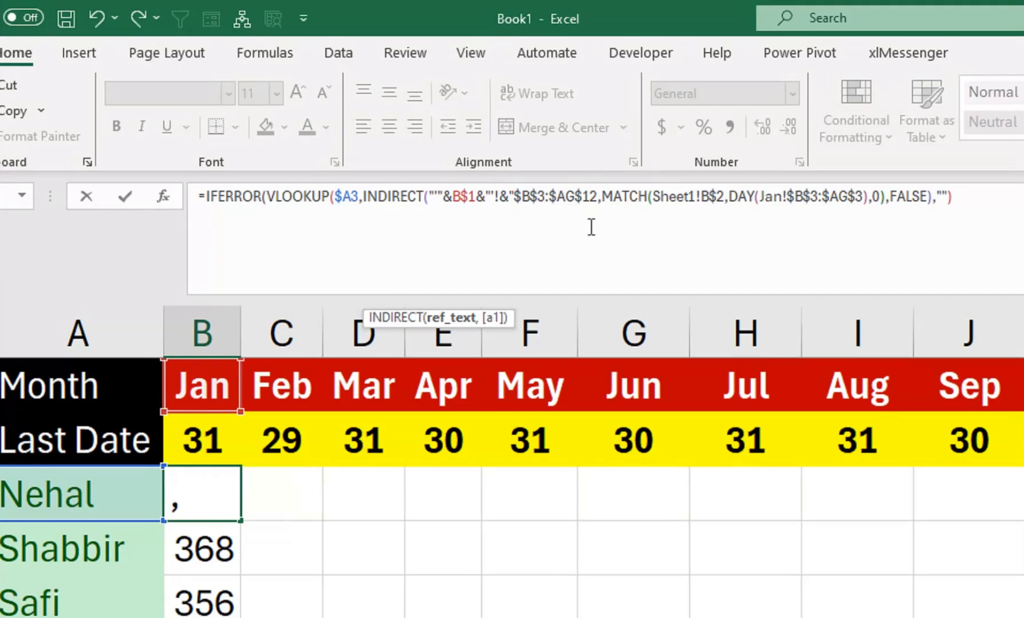
type("\"")
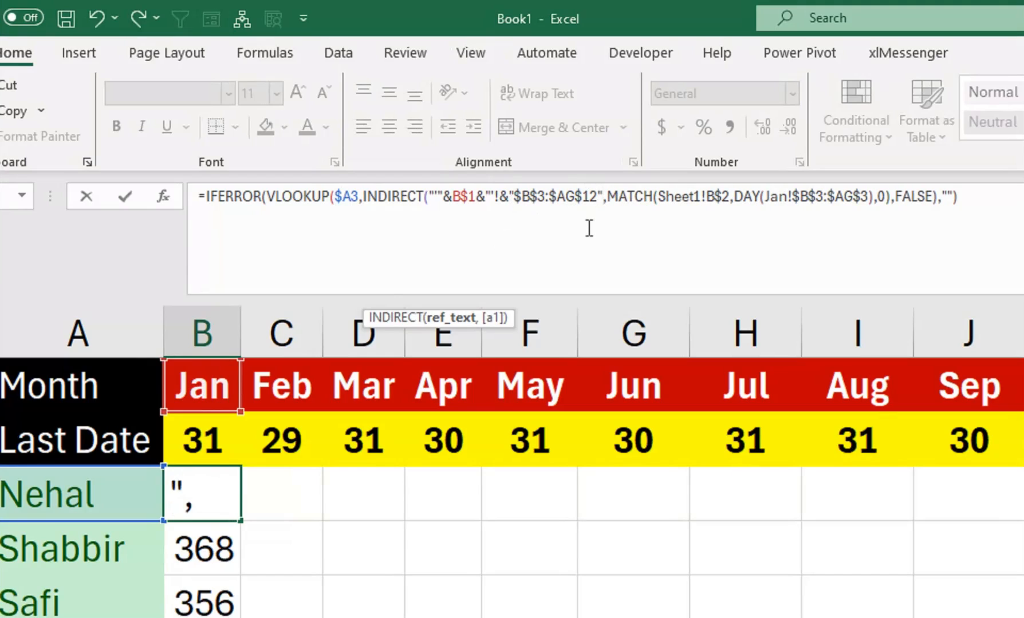
type(")")
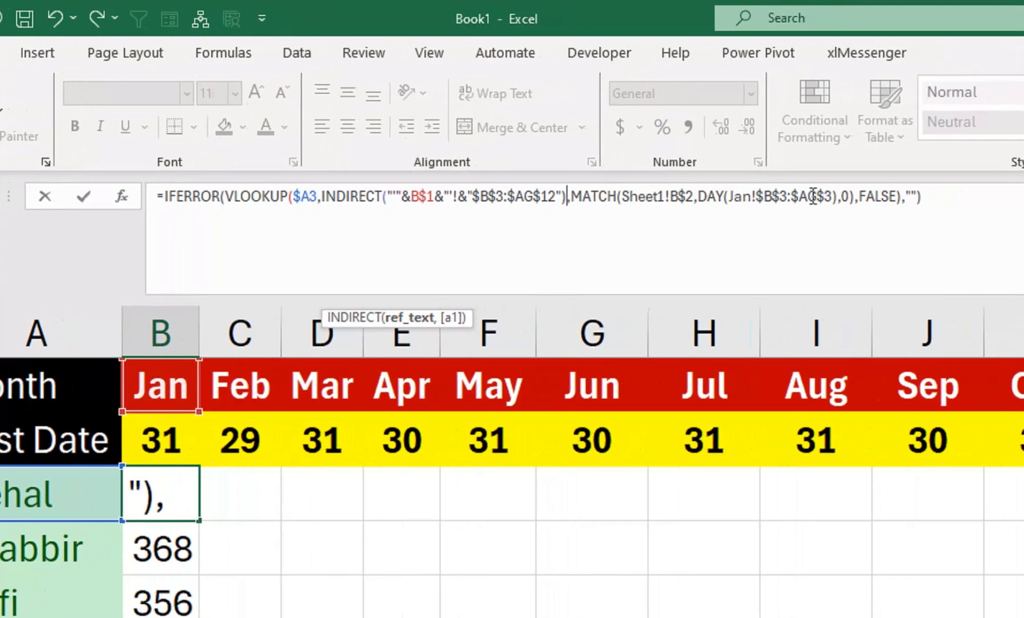
- Replace the Jan sheet name inside DAY with ind and try to enter the formula
left_click_drag(751, 197, 731, 197)
type("in")
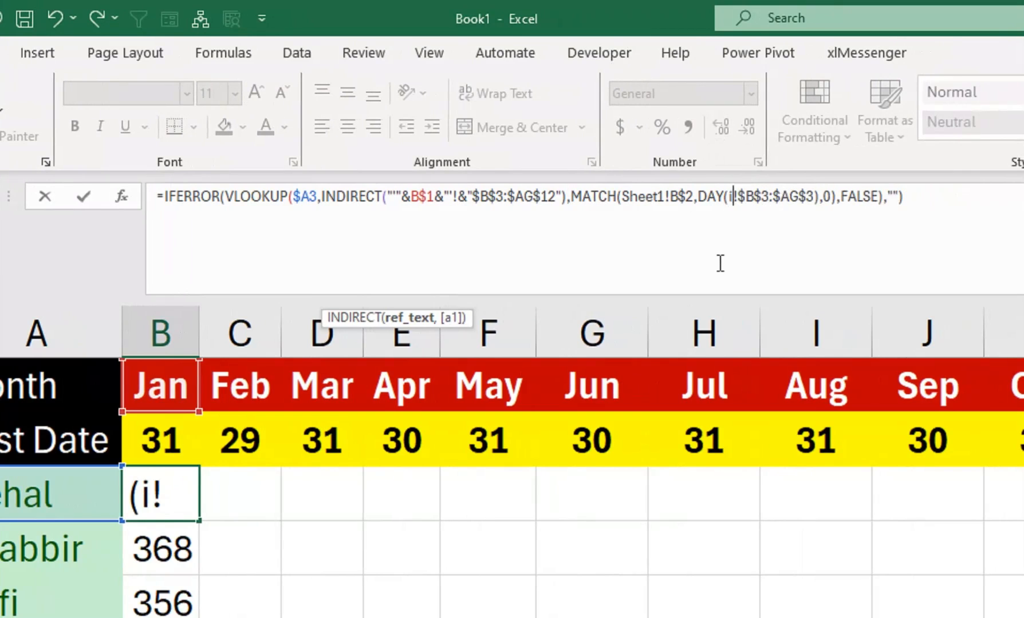
type("d")
key("Return")
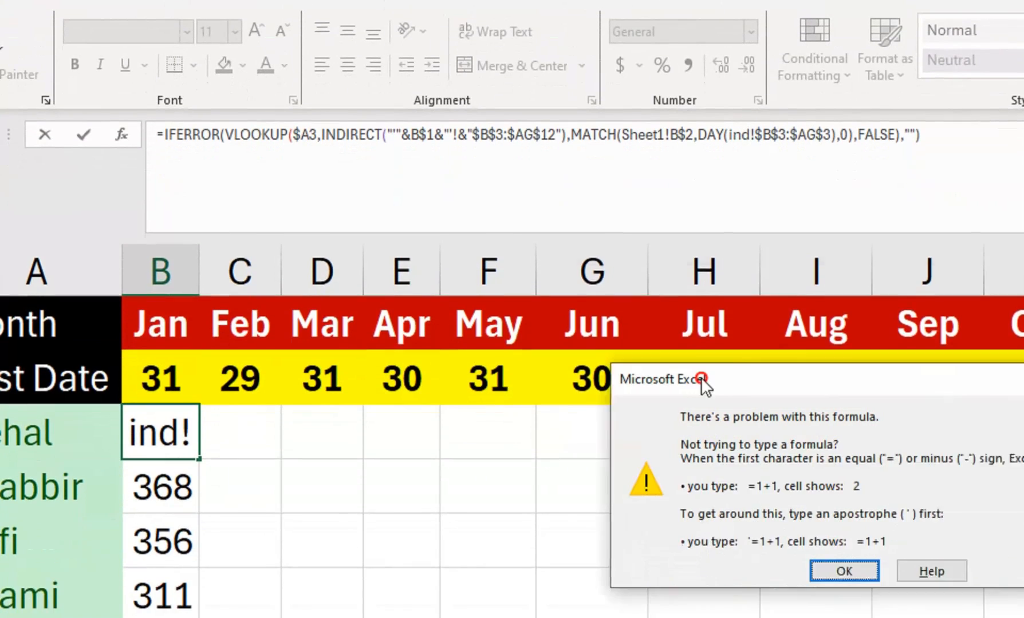
left_click_drag(701, 385, 648, 265)
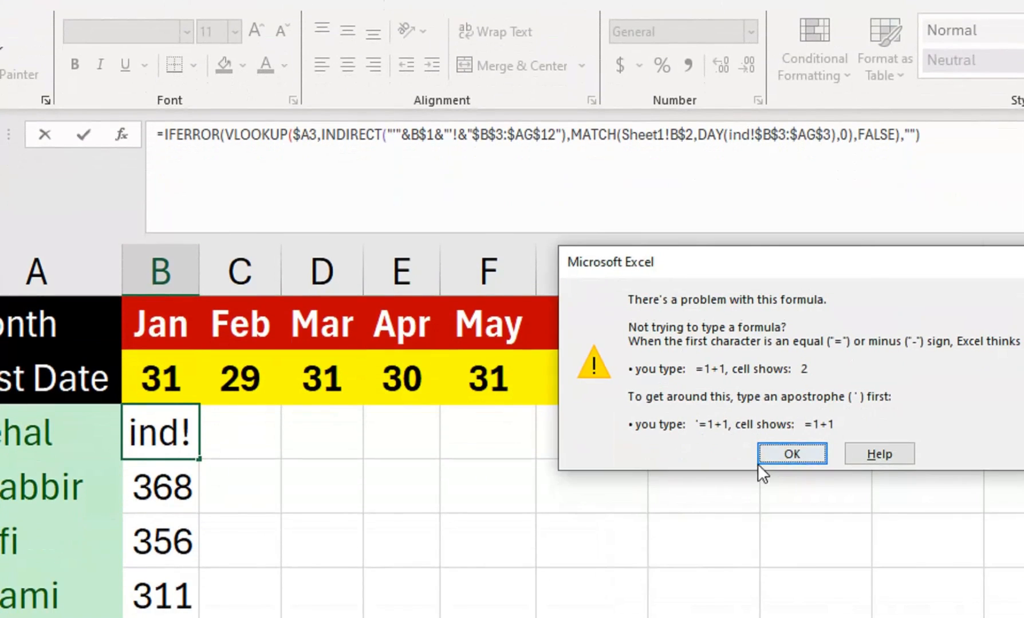
left_click(761, 456)
- Replace the partial ind inside DAY with the full function name indirect and its opening parenthesis
left_click(750, 135)
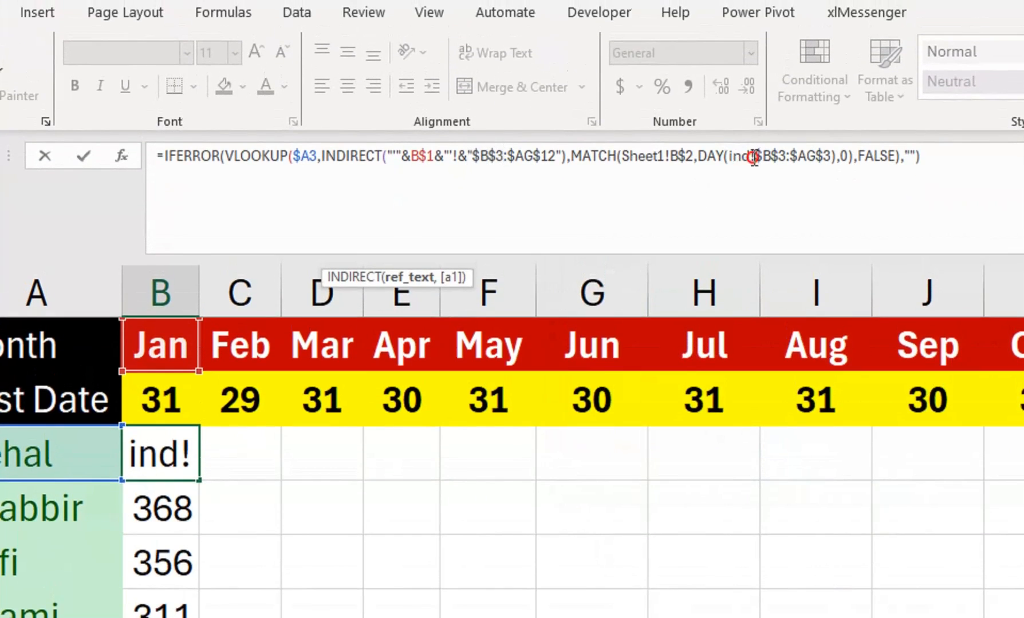
key("BackSpace")
key("BackSpace")
key("BackSpace")
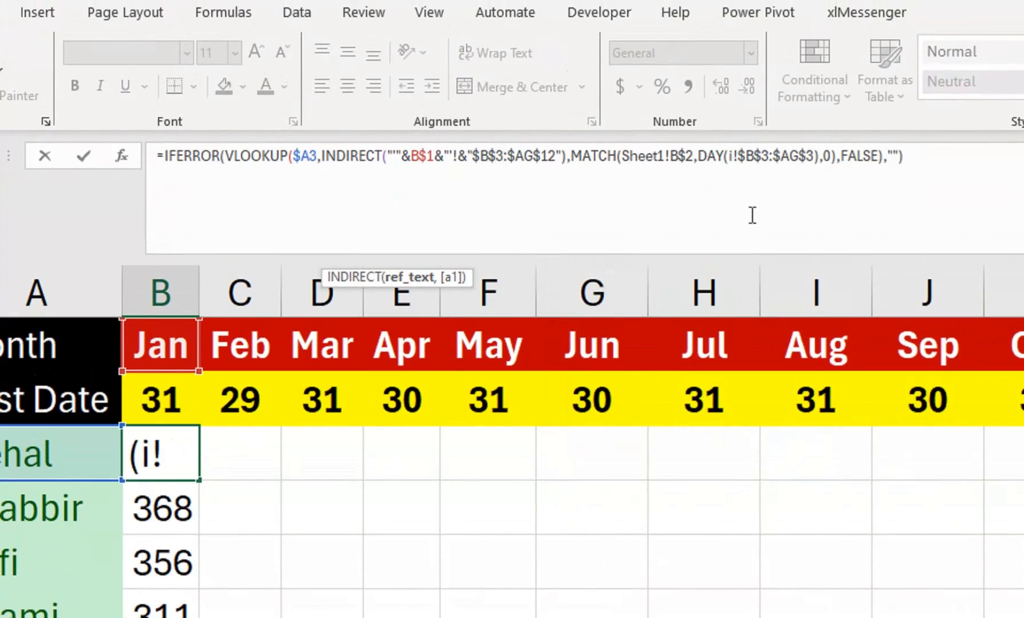
type("indire")
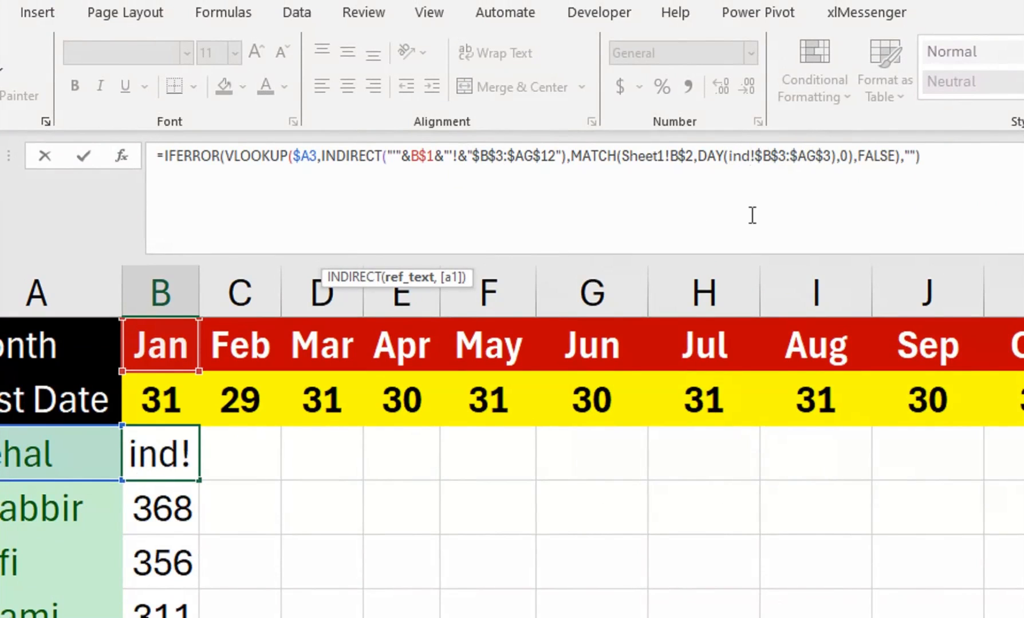
type("ct")
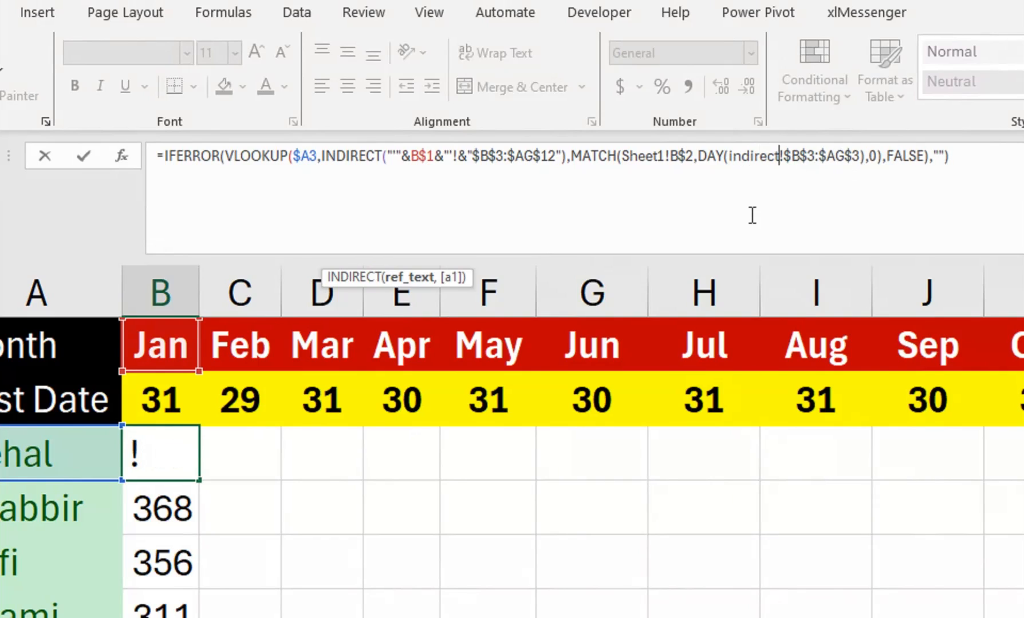
type("(")
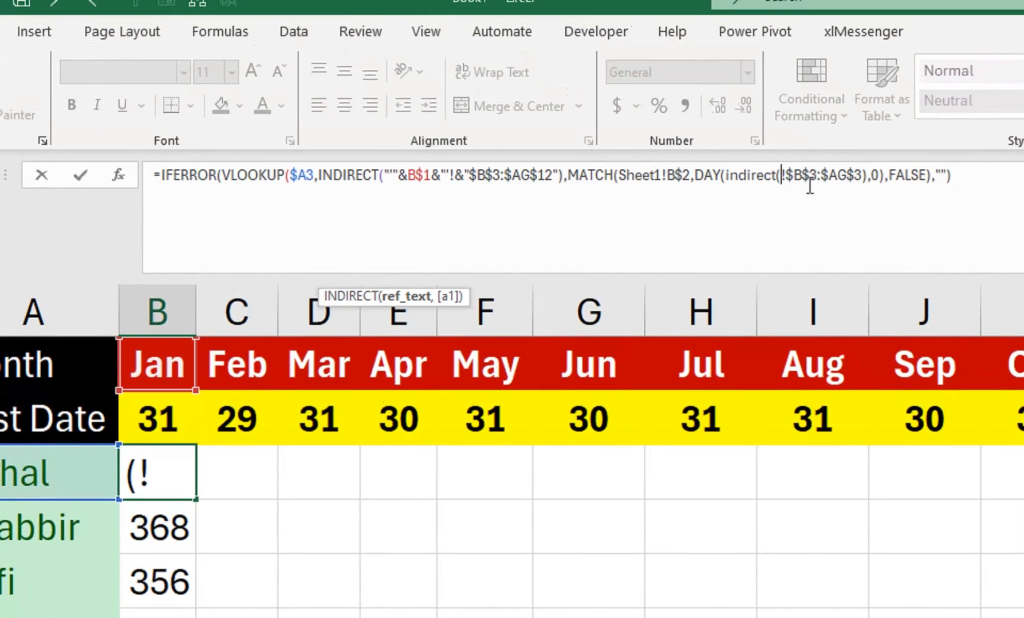
- Begin the INDIRECT text inside DAY with "'"& followed by the Jan header cell as the row-locked reference B$1
type("\"")
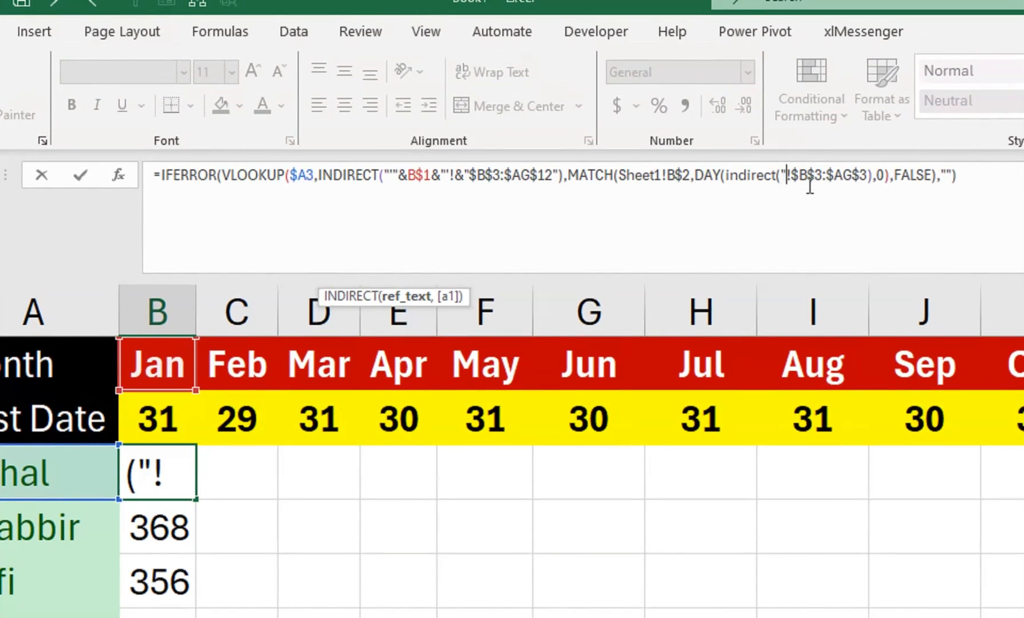
type("\"\"")
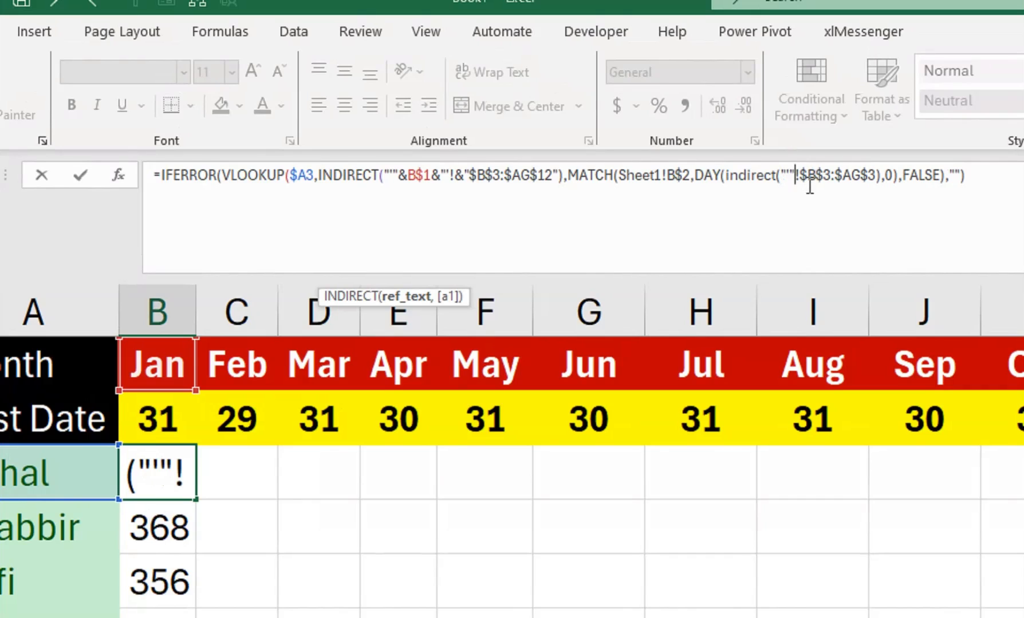
type("&")
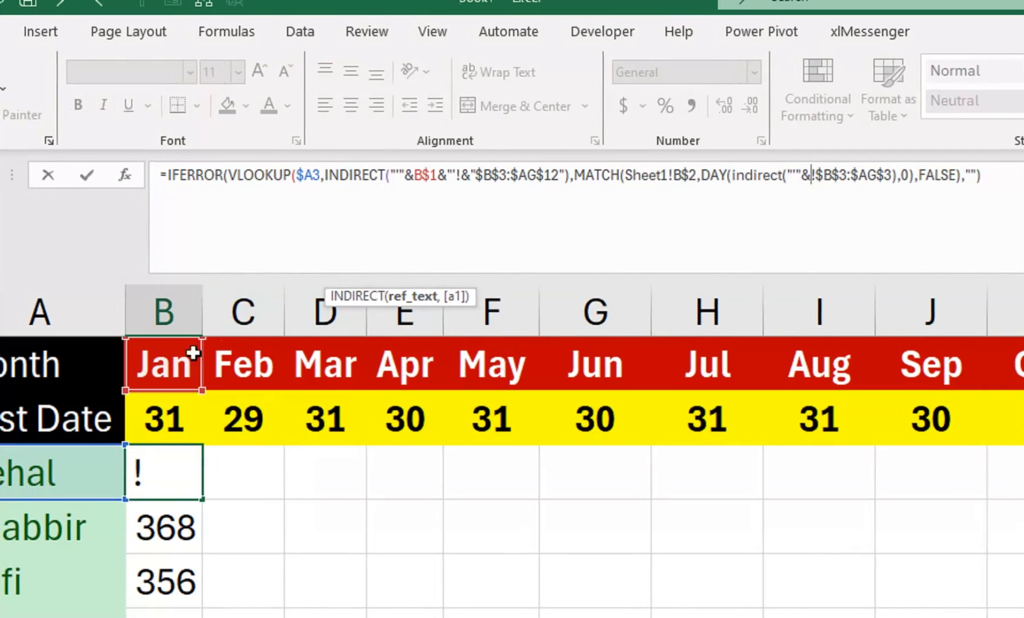
left_click(171, 360)
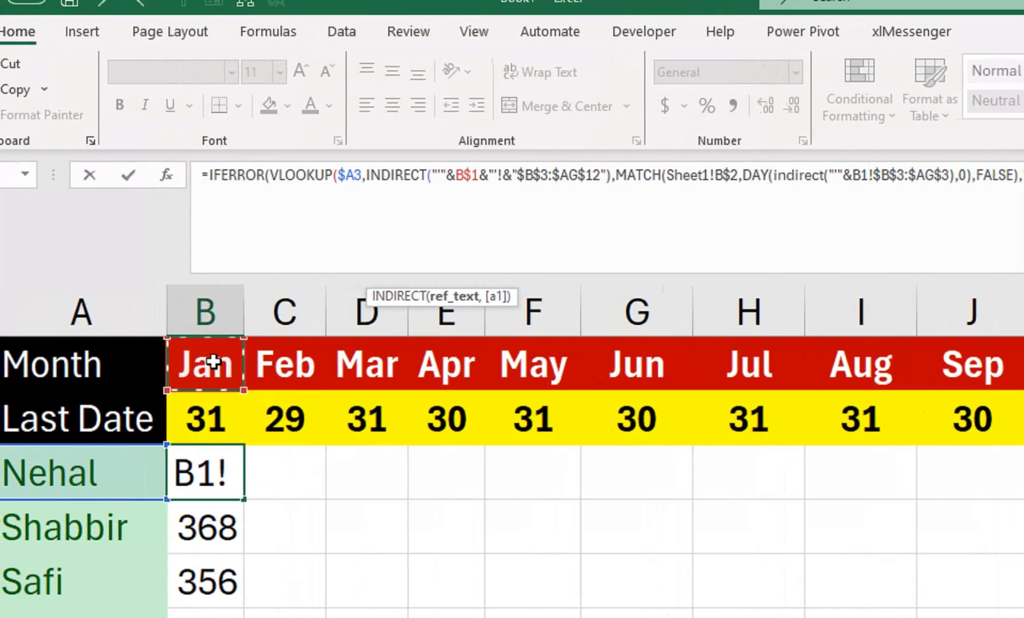
key("F4")
key("F4")
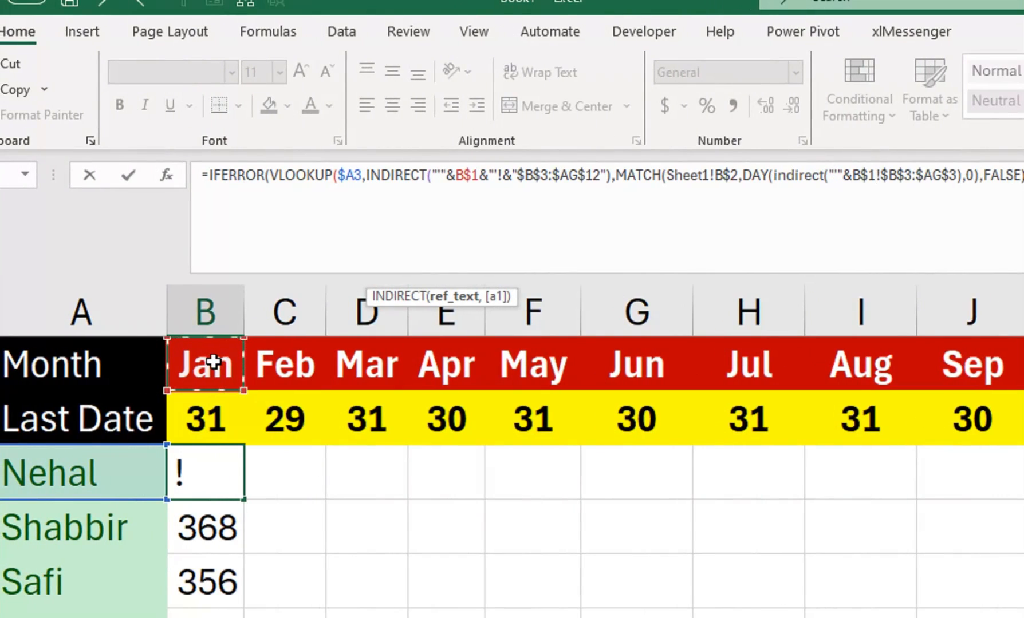
- Complete the INDIRECT text inside DAY after B$1 as &"'!&"$B$3:$AG$3" and close its parenthesis
type("&")
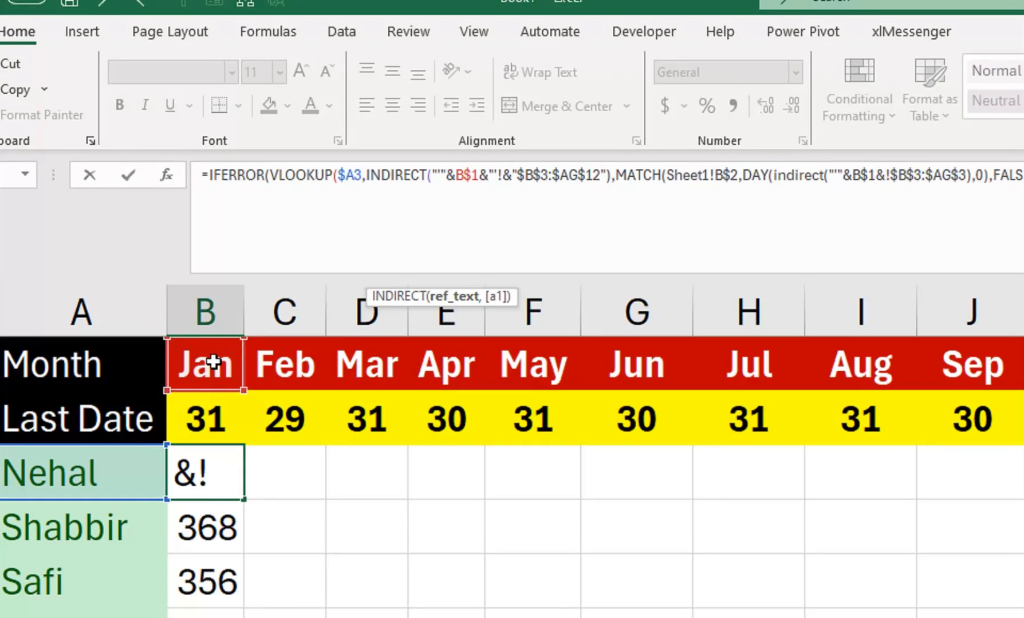
type("\"'")
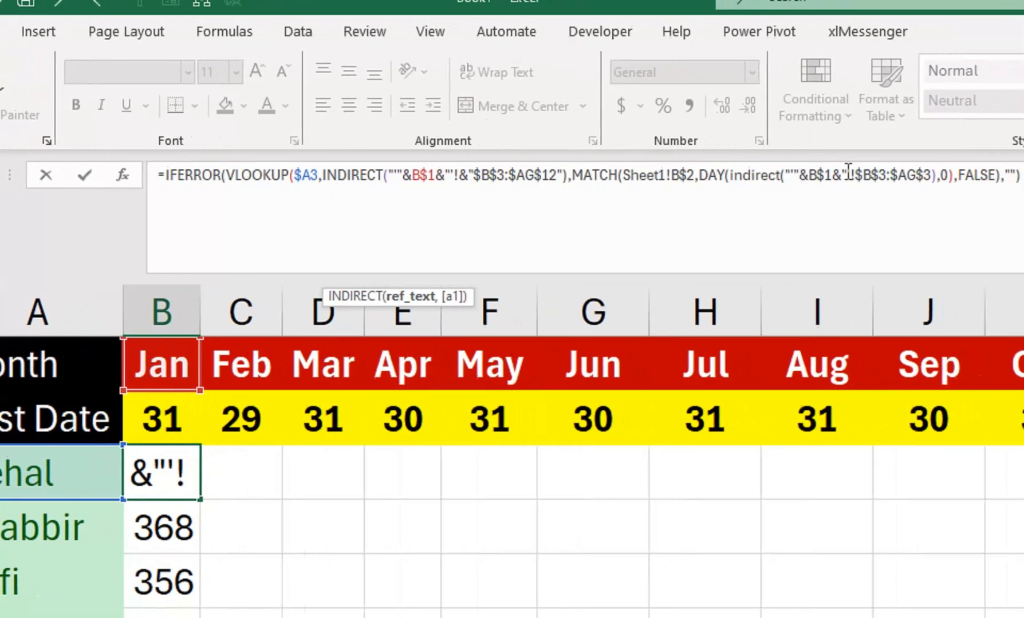
left_click(807, 173)
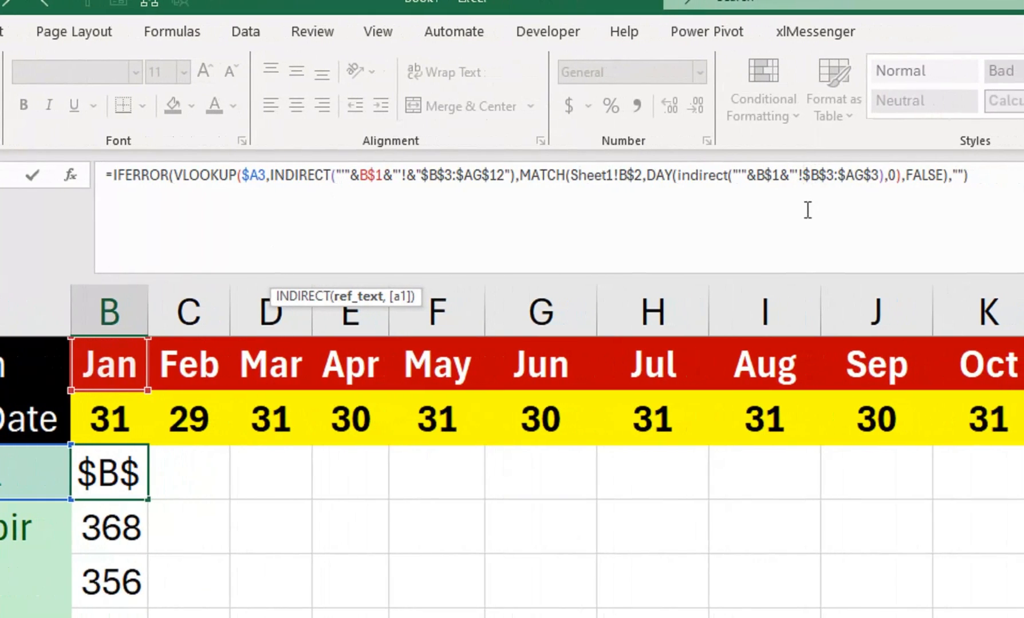
type("&")
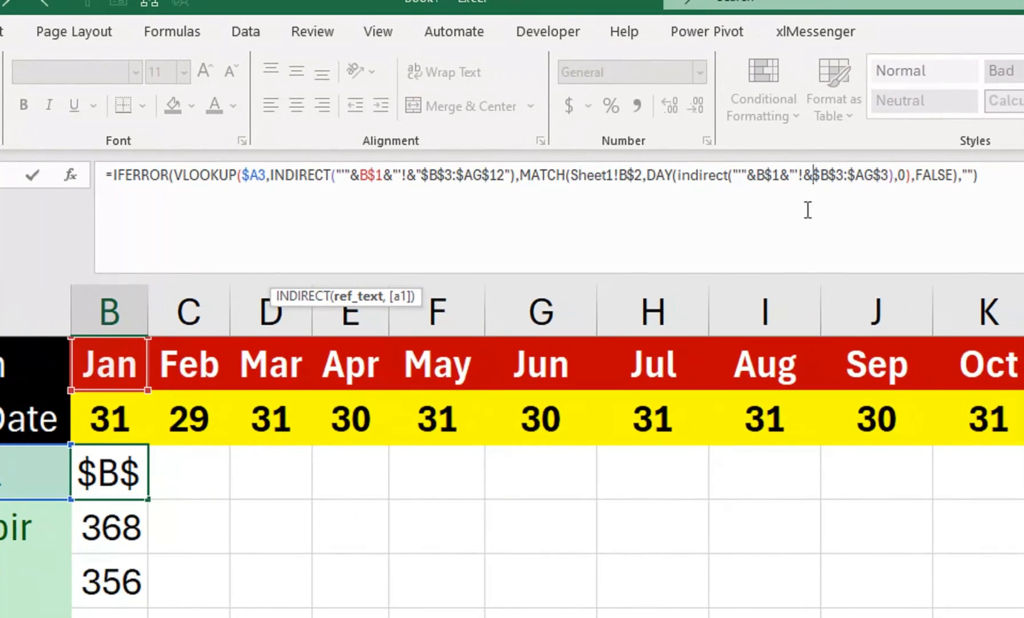
type("\"")
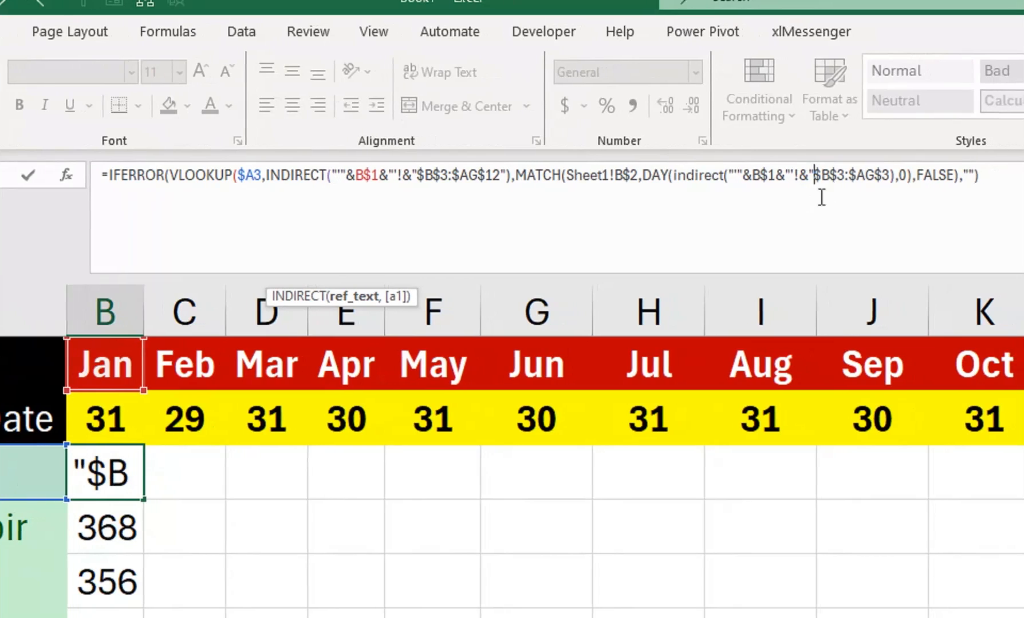
left_click(891, 174)
type("),")
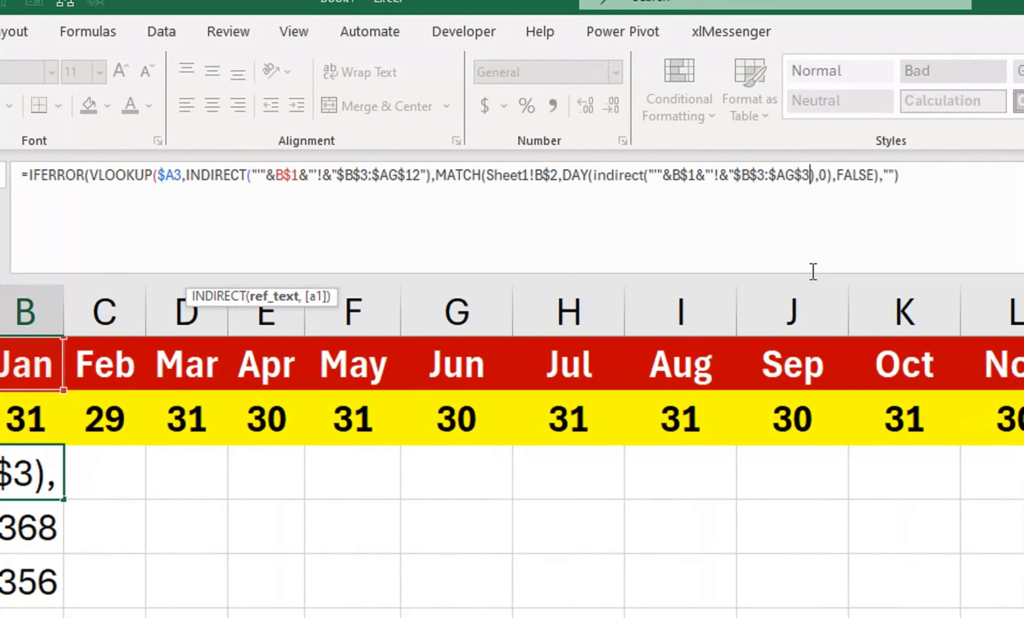
type("\"\")")
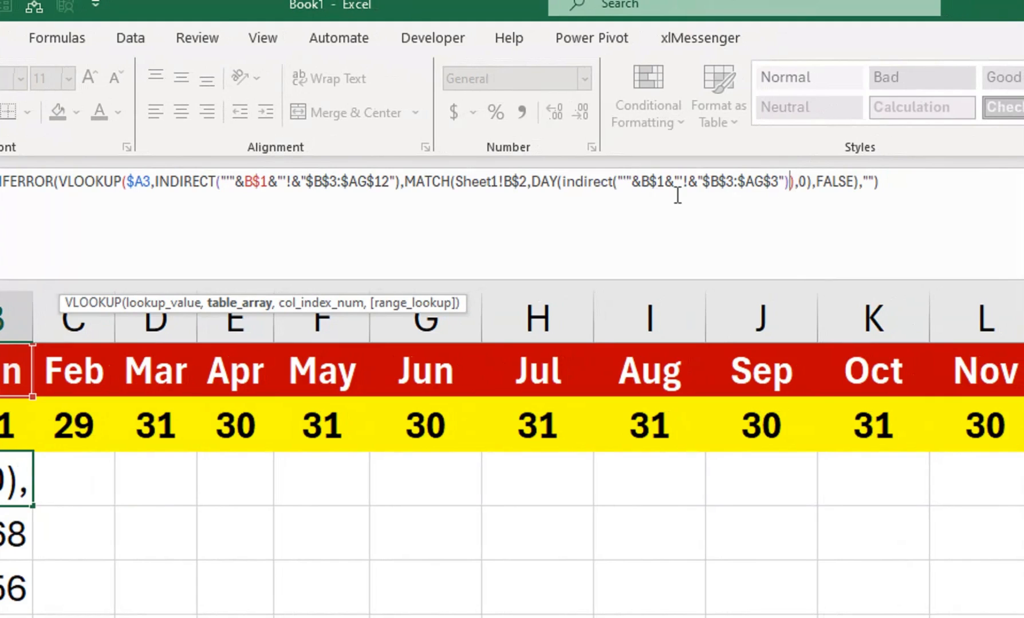
- Add the missing closing quotation mark after the exclamation mark in both INDIRECT references and enter the formula in B3
left_click(679, 194)
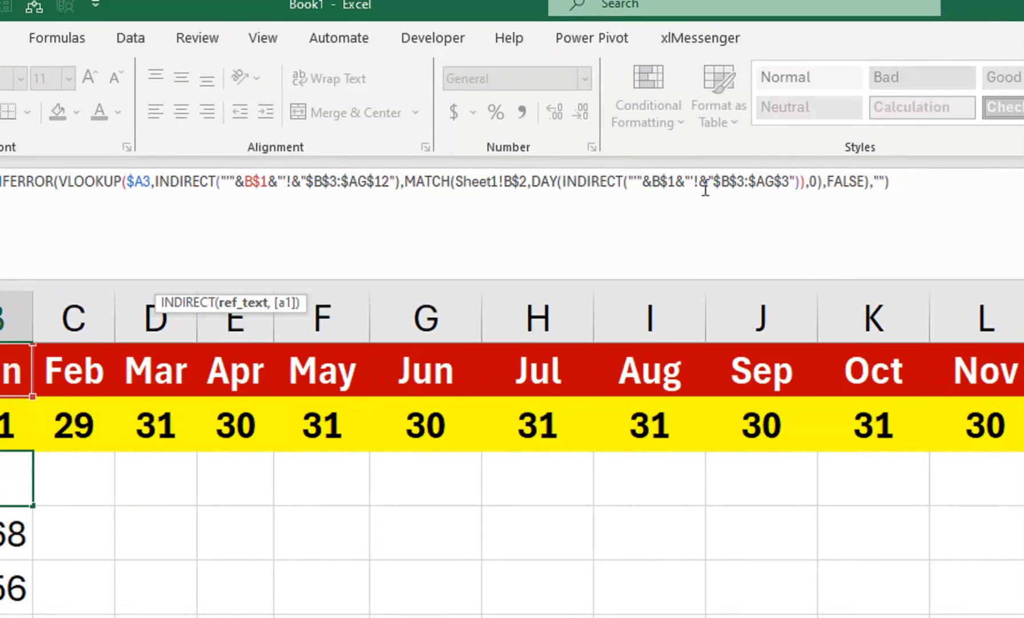
type("\"")
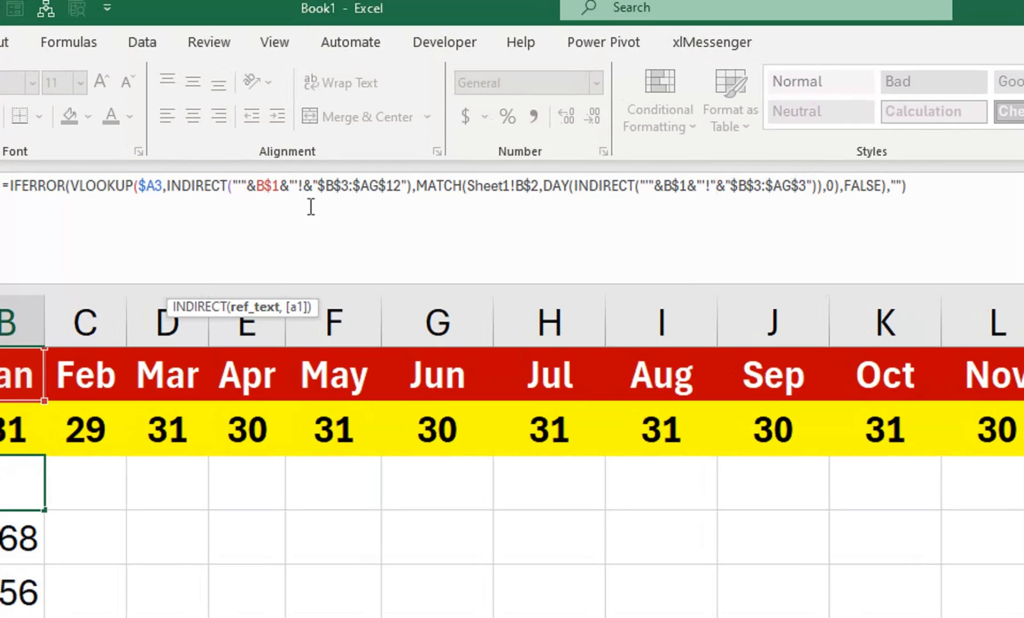
type("\"")
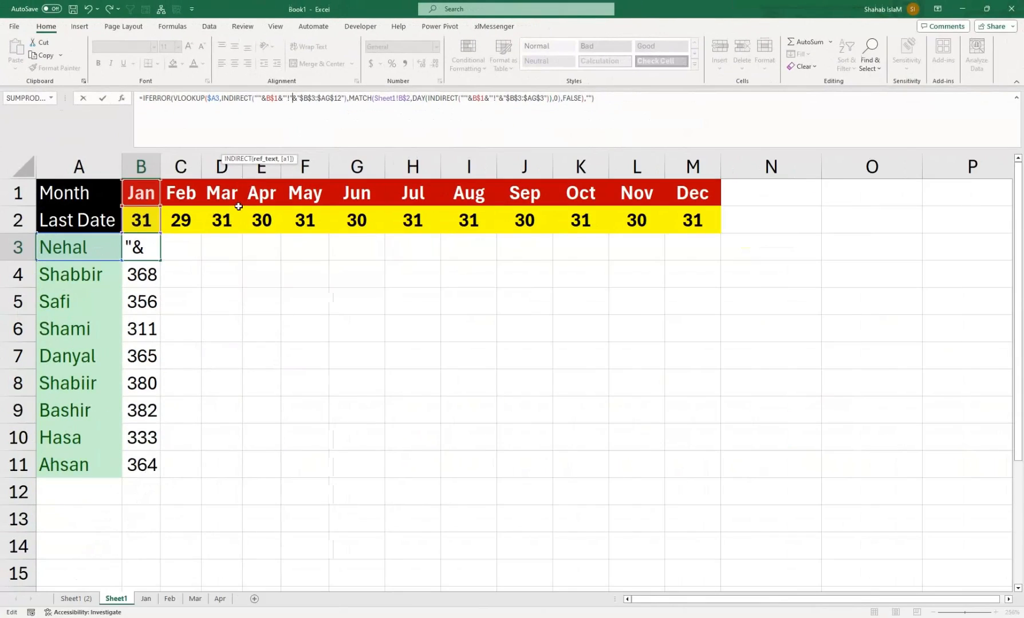
key("Return")
- Fill the B3 formula down to row 11 and across to the Dec column, covering B3:M11
left_click(142, 248)
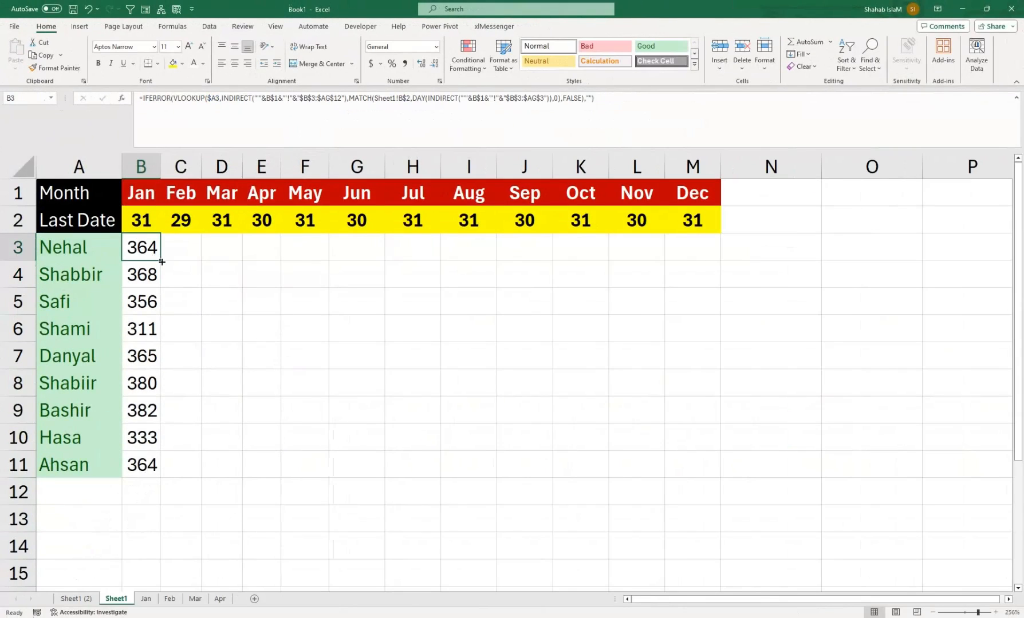
double_click(161, 260)
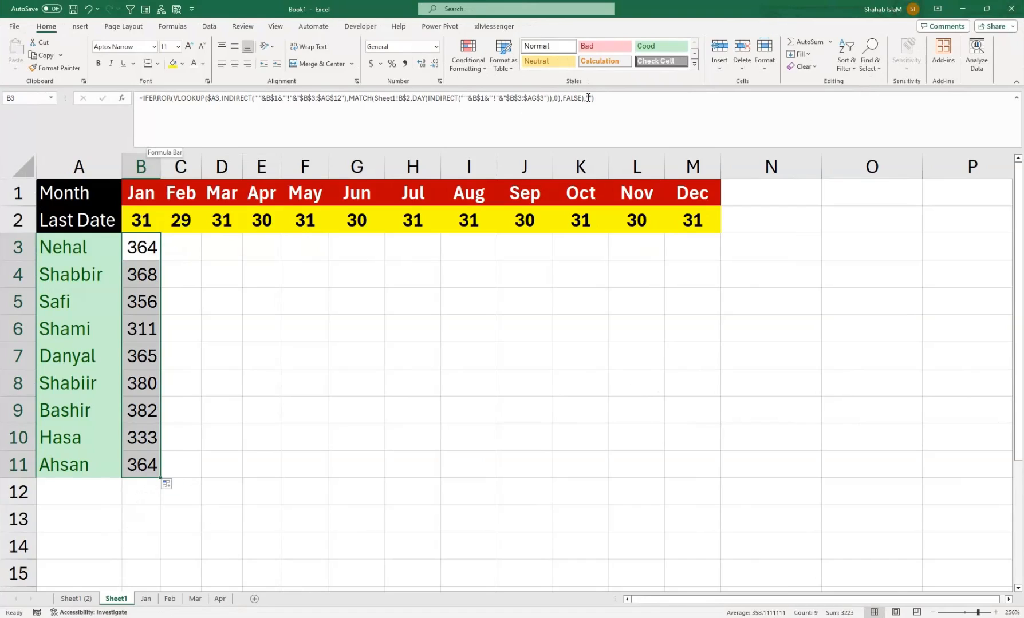
left_click_drag(160, 477, 711, 467)
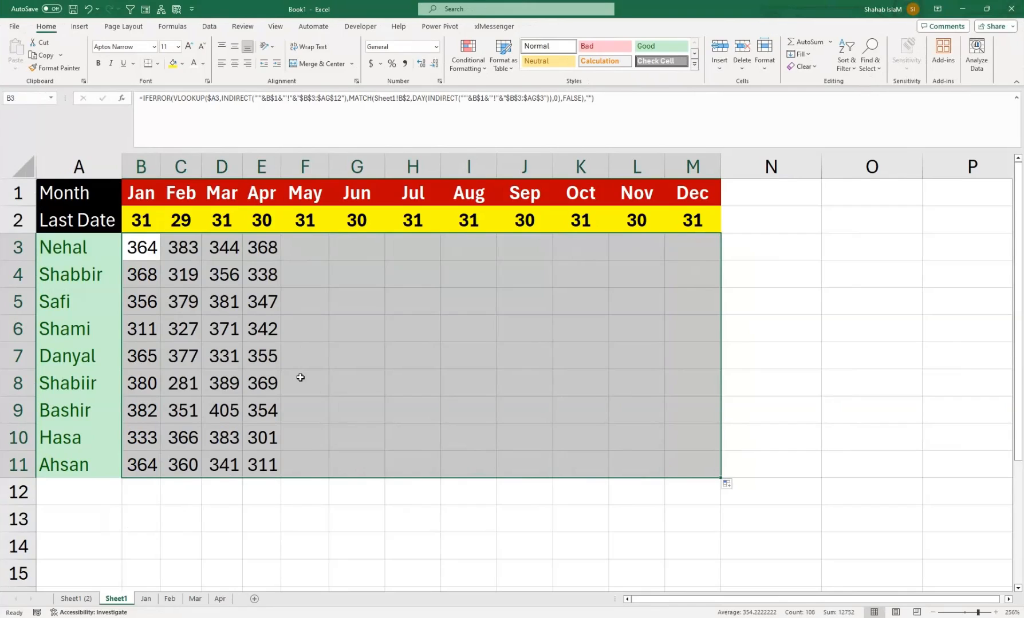
left_click(205, 545)
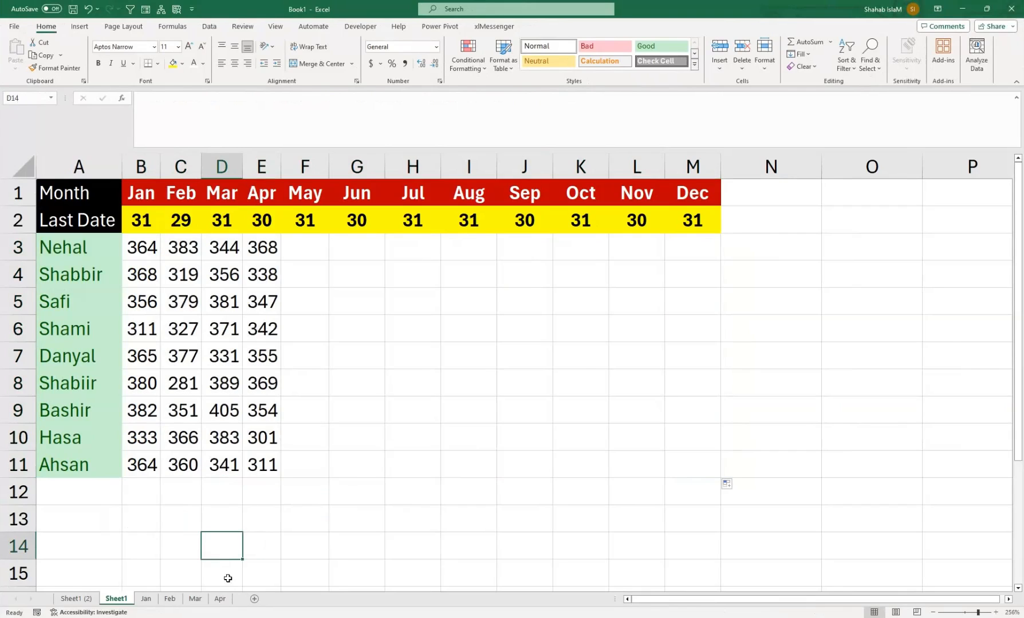
left_click(219, 598)
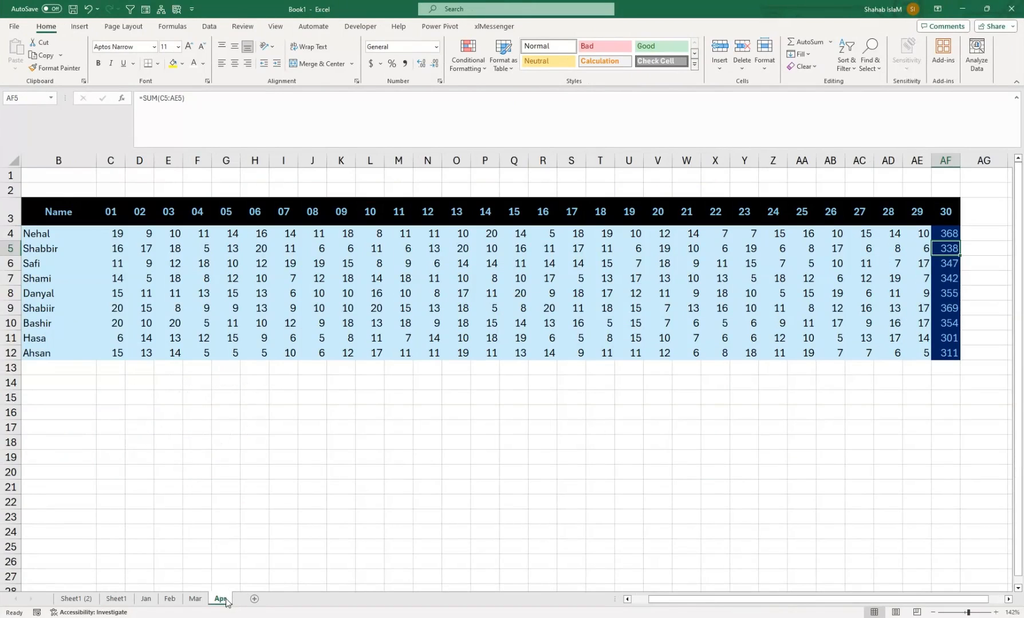
left_click(255, 600)
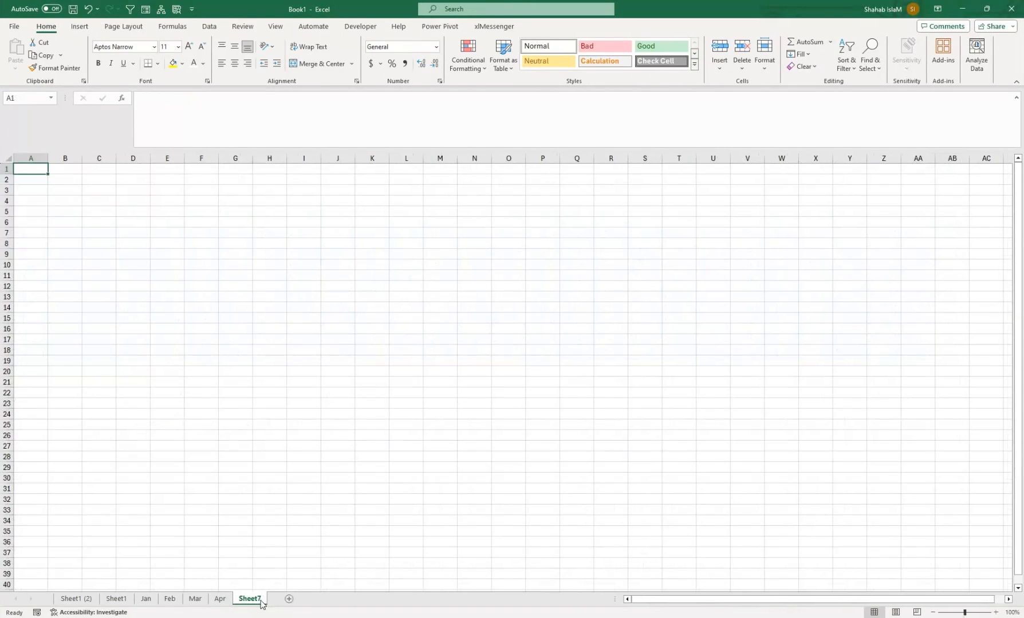
right_click(261, 601)
left_click(292, 453)
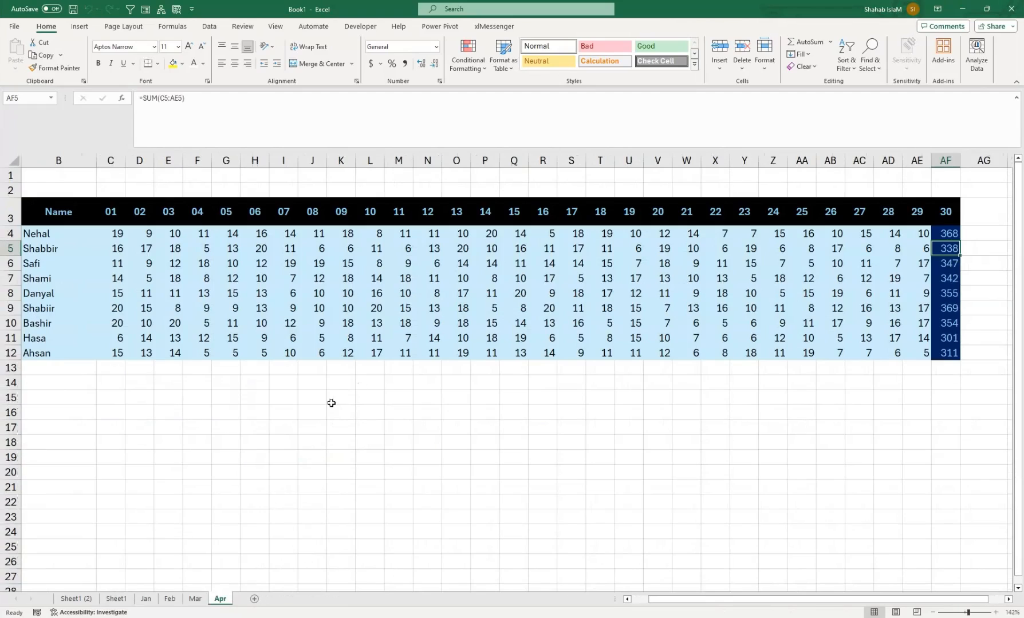
- Create a copy of the Apr sheet at the end of the workbook and rename it May
right_click(224, 601)
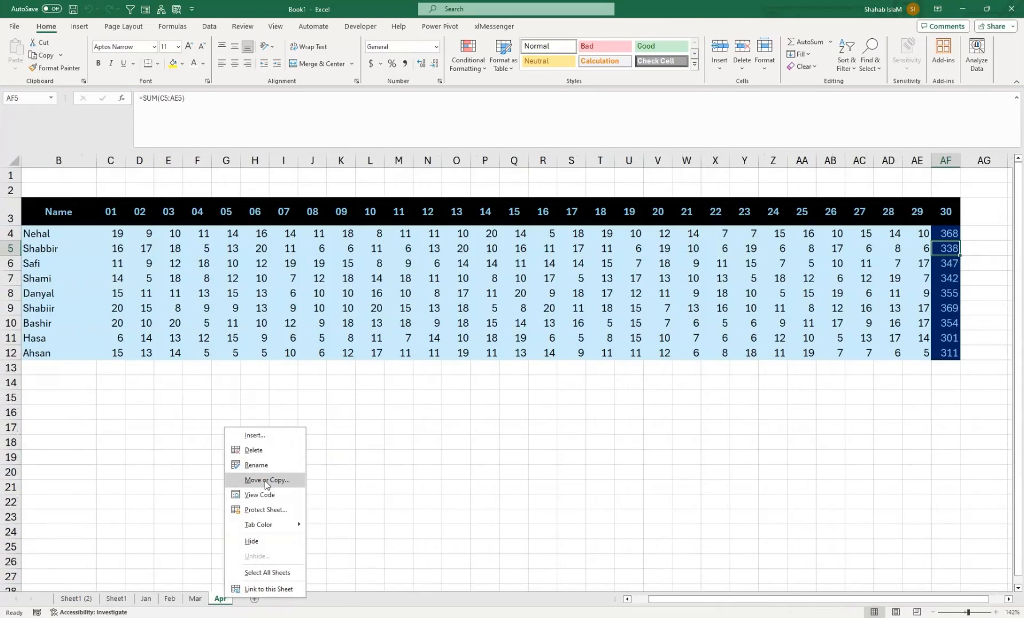
left_click(264, 482)
left_click(219, 540)
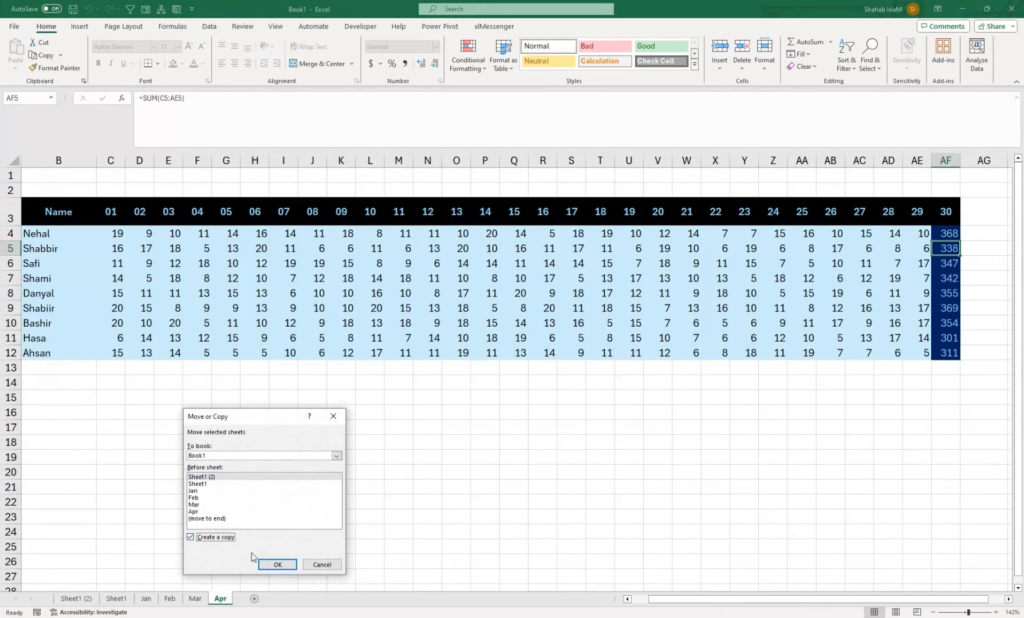
left_click(264, 559)
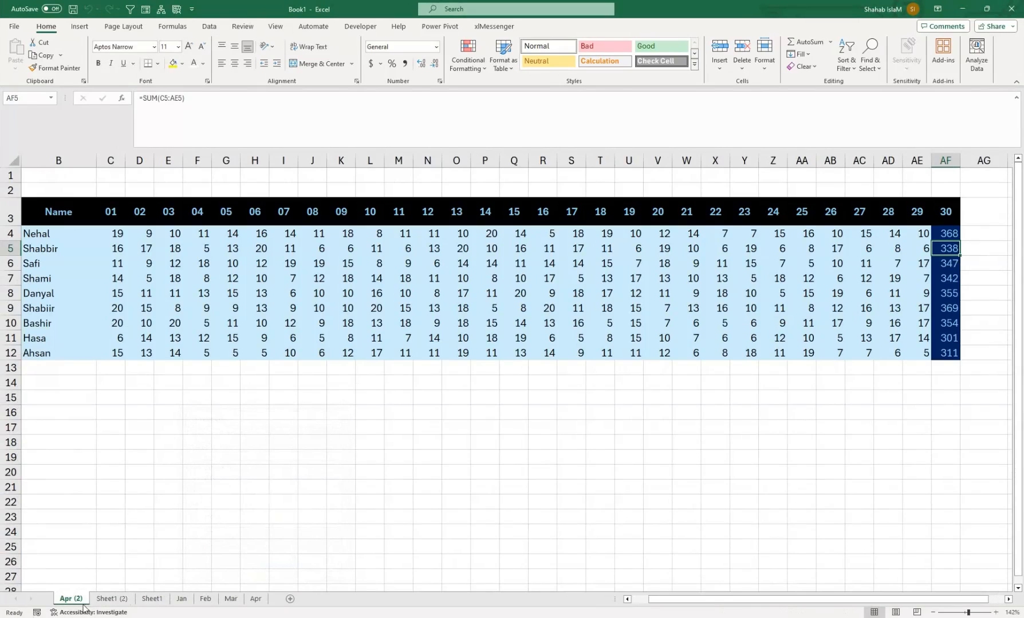
left_click_drag(78, 600, 272, 598)
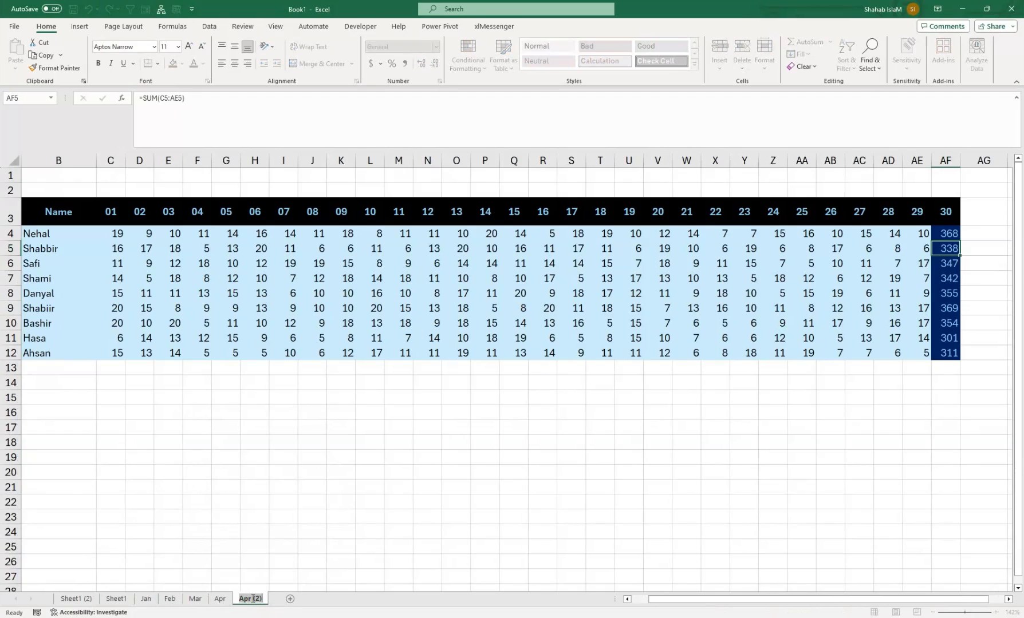
type("May")
left_click(222, 411)
- On the May sheet, set the day 01 values to 15 in C4 and 10 in C6
left_click(109, 232)
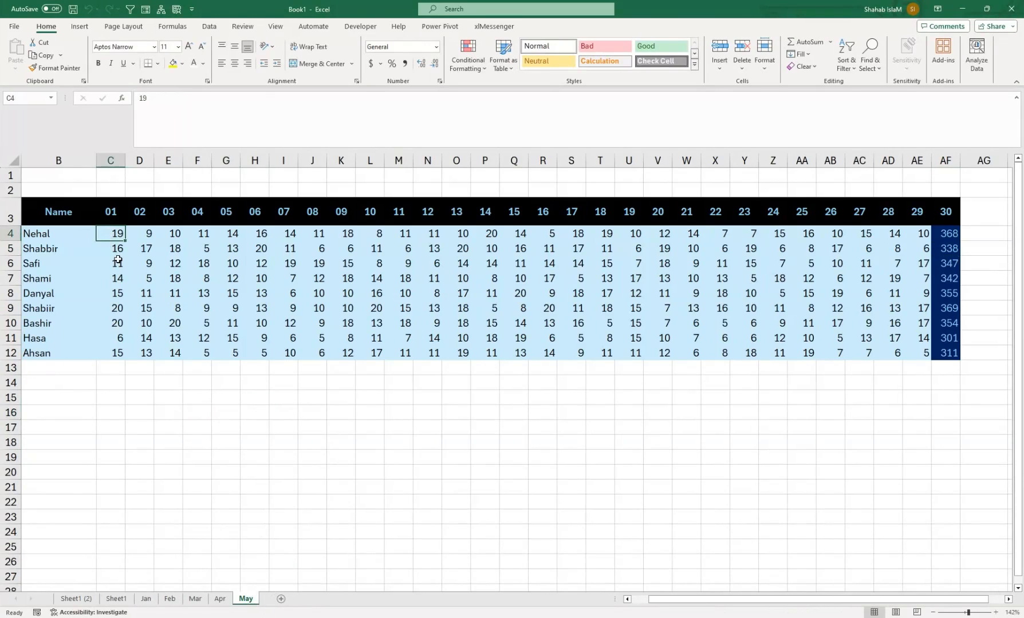
type("15")
key("Return")
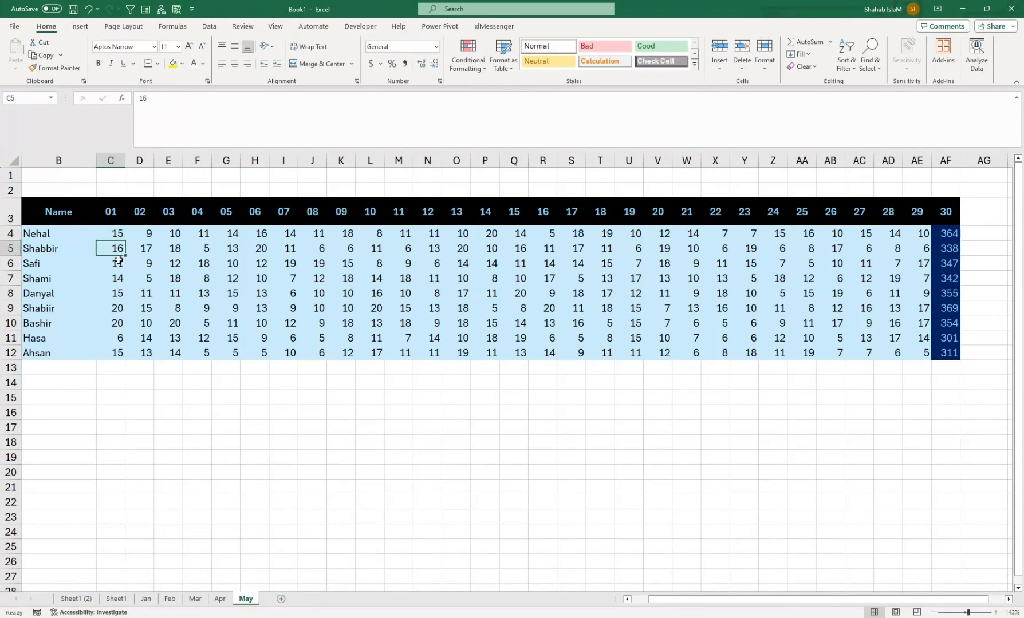
left_click(118, 261)
type("10")
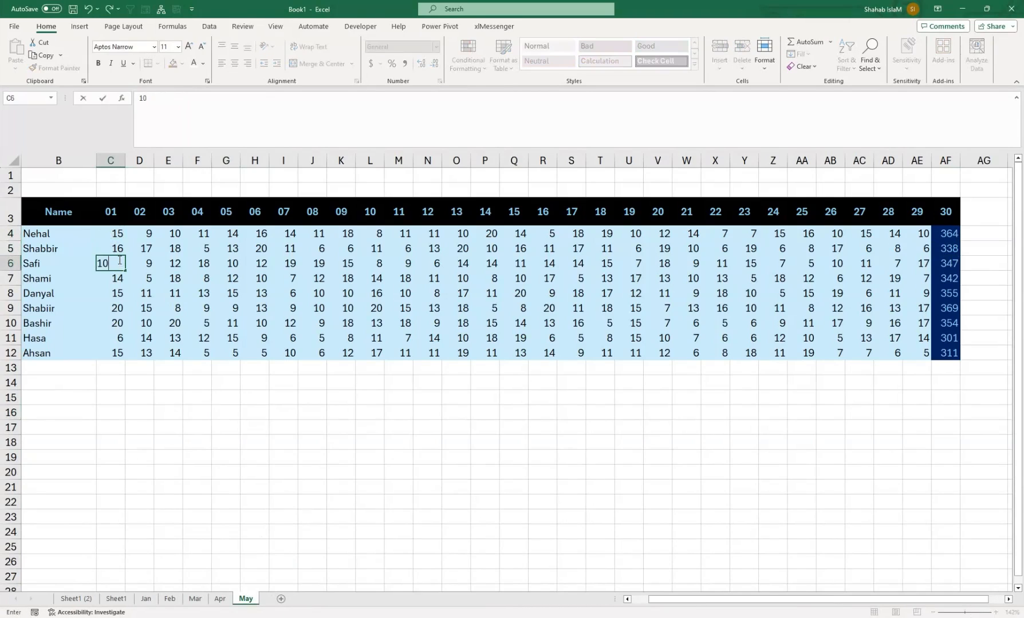
key("Return")
- Fill the day 01 values of rows 6 and 4 rightward through day 29, covering C6:AE6 and C4:AE4
left_click_drag(115, 263, 915, 260)
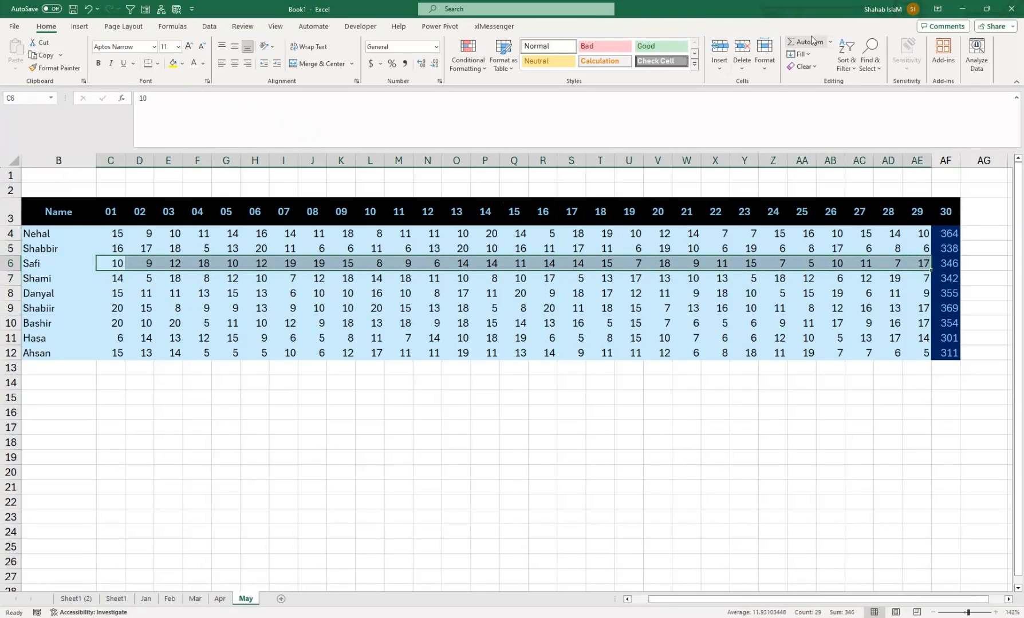
left_click(799, 54)
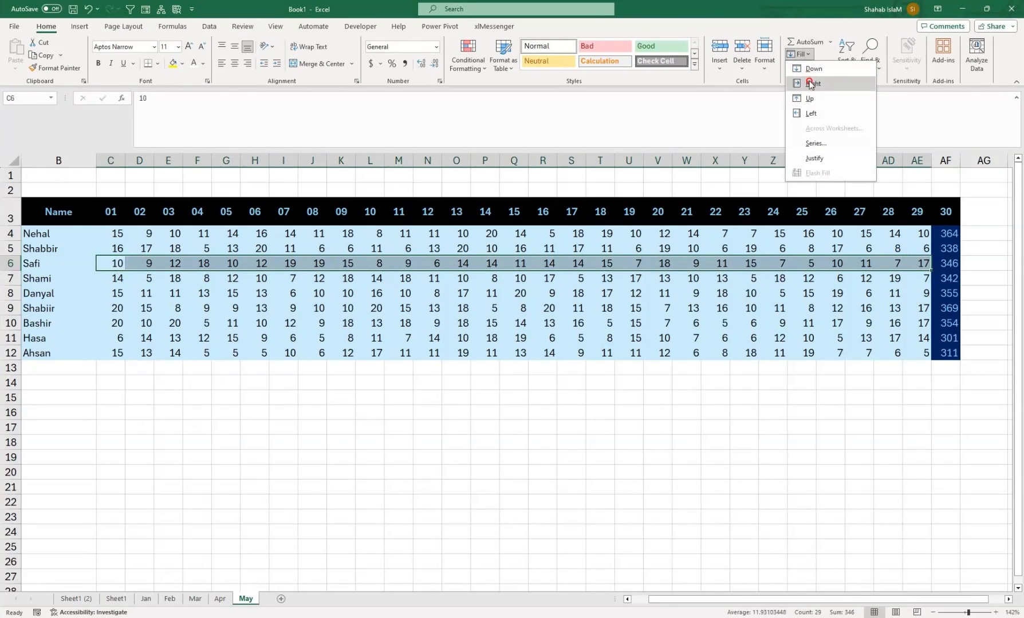
left_click(810, 84)
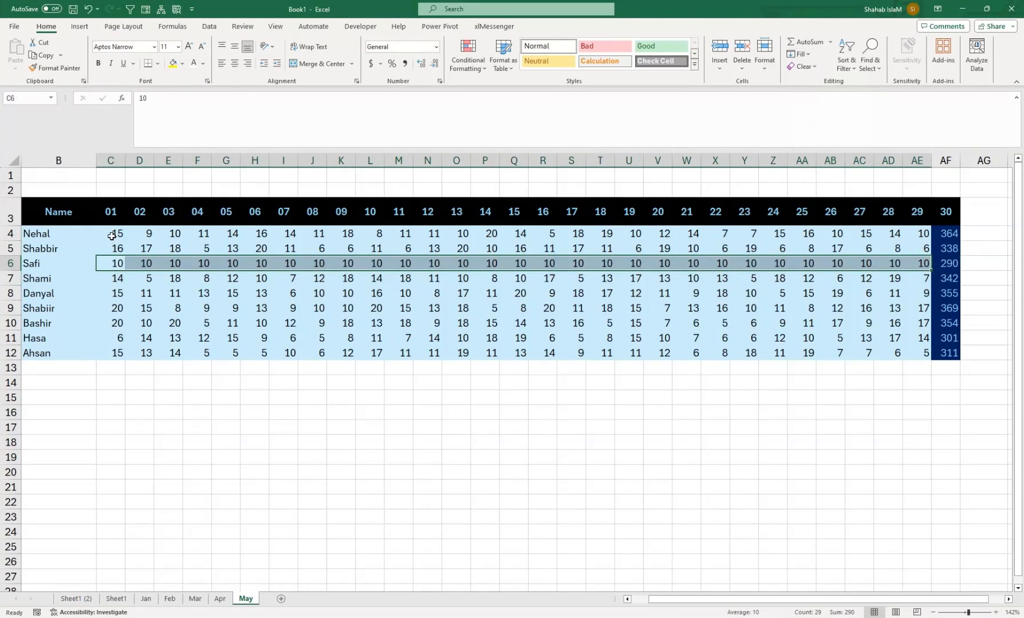
left_click_drag(114, 234, 919, 234)
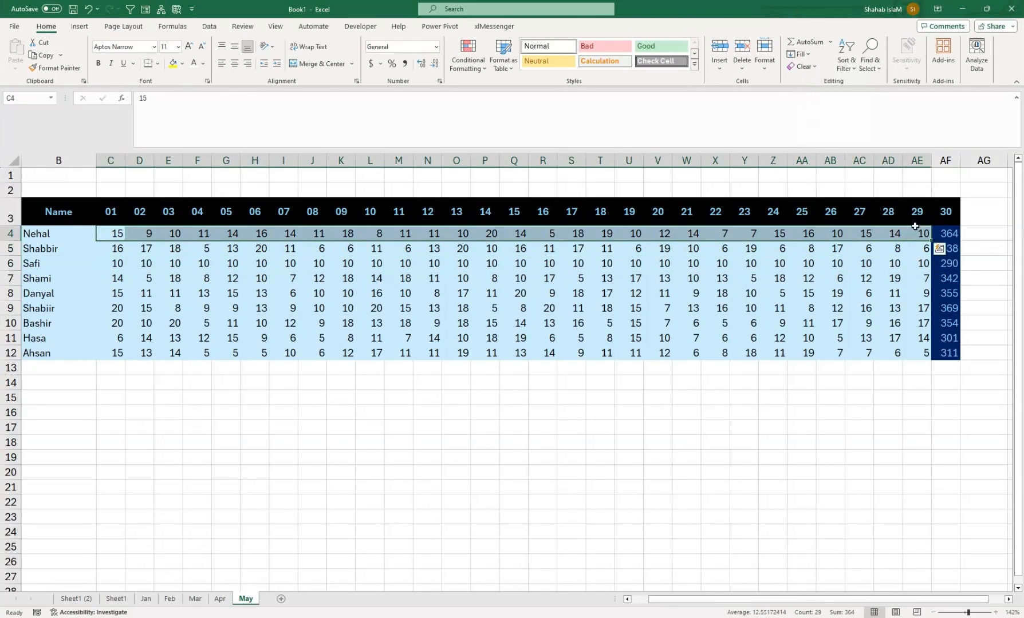
left_click(803, 54)
left_click(808, 86)
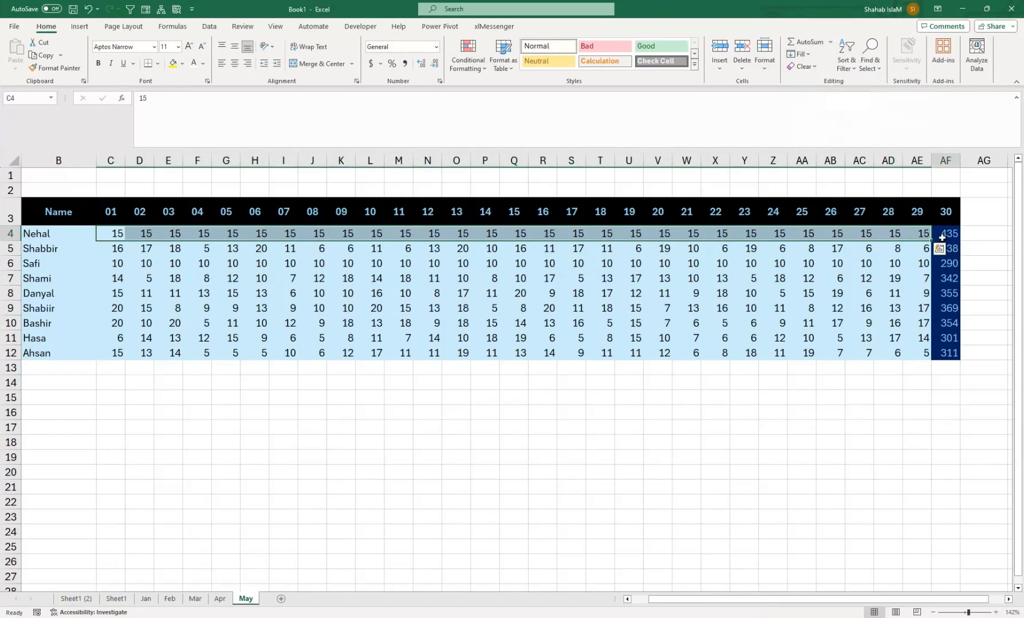
- On the May sheet, move the day 30 column AF3:AF12 one column over to AG3:AG12
left_click(73, 599)
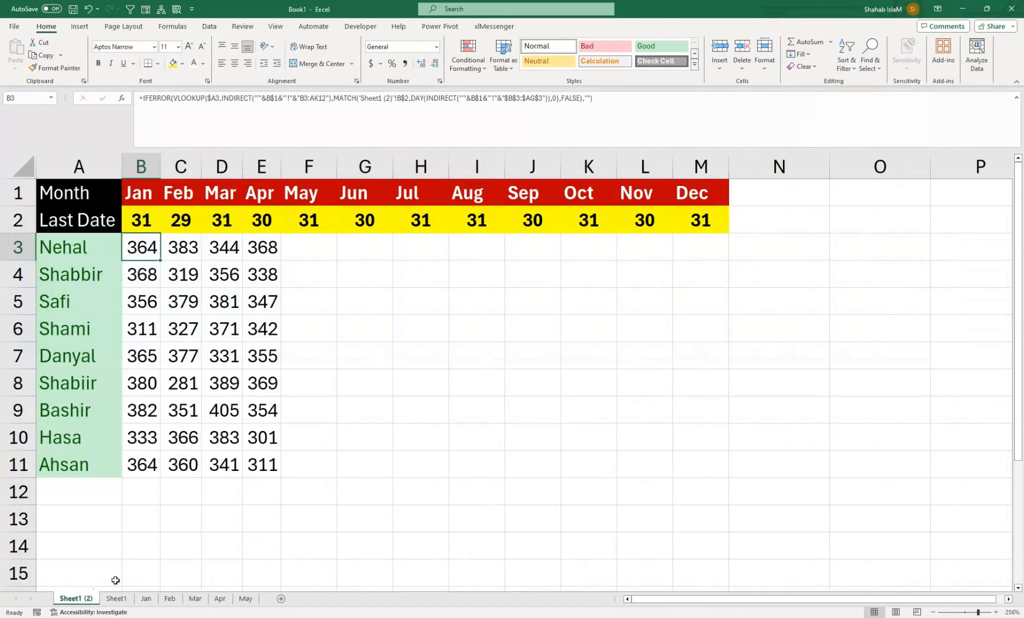
left_click(183, 330)
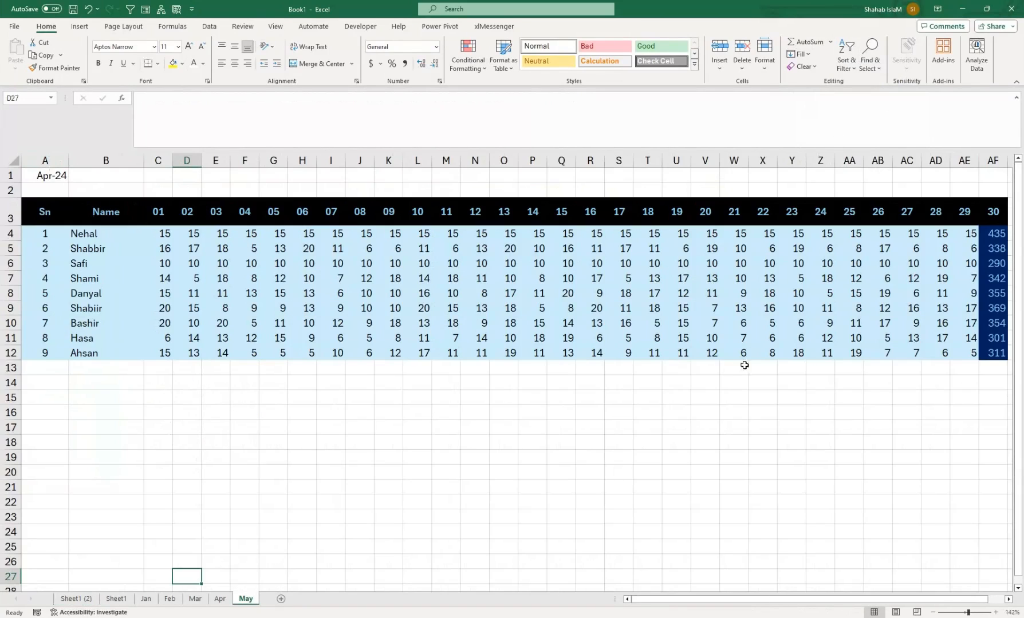
left_click_drag(785, 321, 1020, 316)
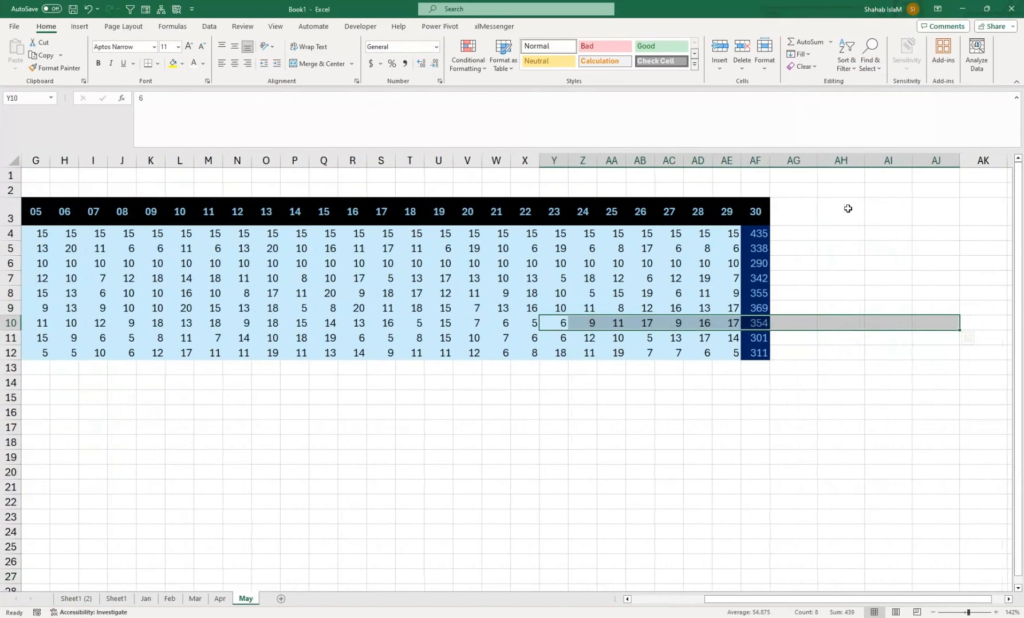
left_click_drag(755, 212, 793, 355)
- Fill the day 29 header formula in AE3 across to AG3 and check the formulas in AF3 and AG3
left_click(727, 211)
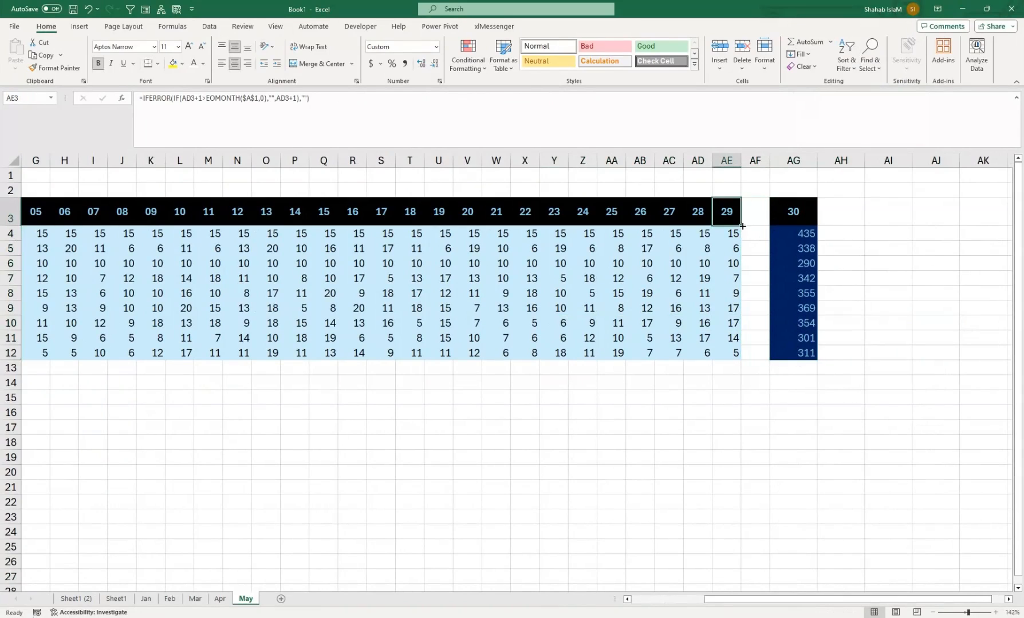
left_click_drag(741, 226, 802, 248)
left_click(757, 213)
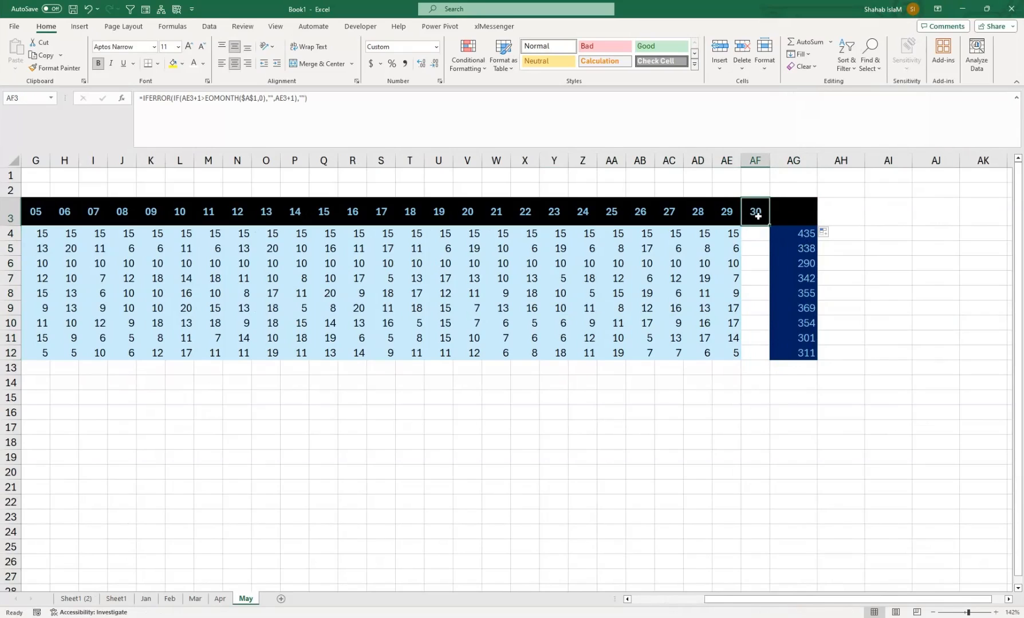
left_click(789, 212)
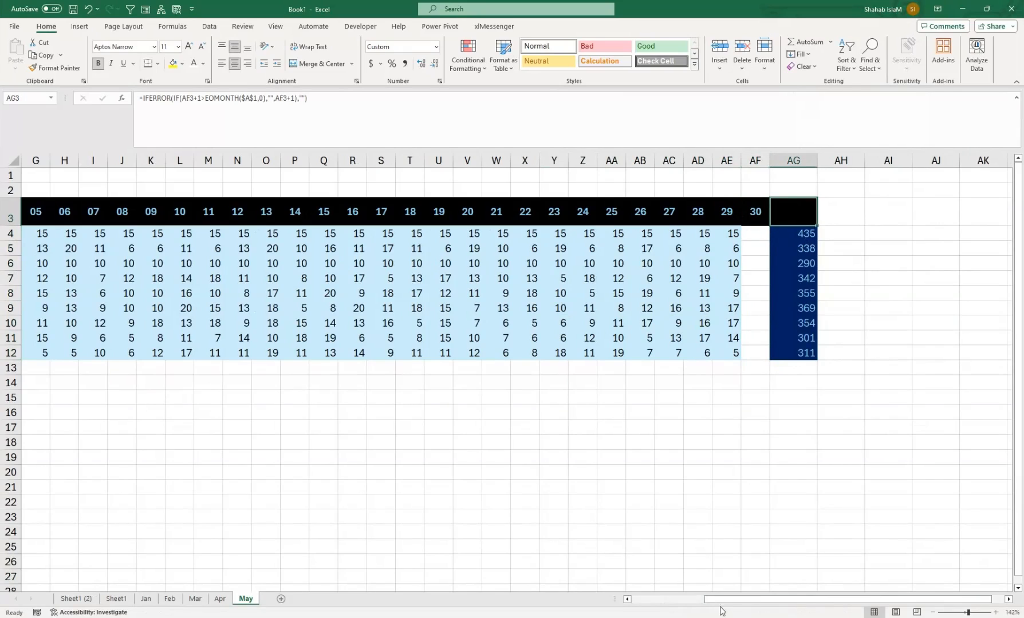
- Set the month date in A1 of the May sheet to 5/1/2024
left_click_drag(721, 611, 637, 604)
double_click(56, 176)
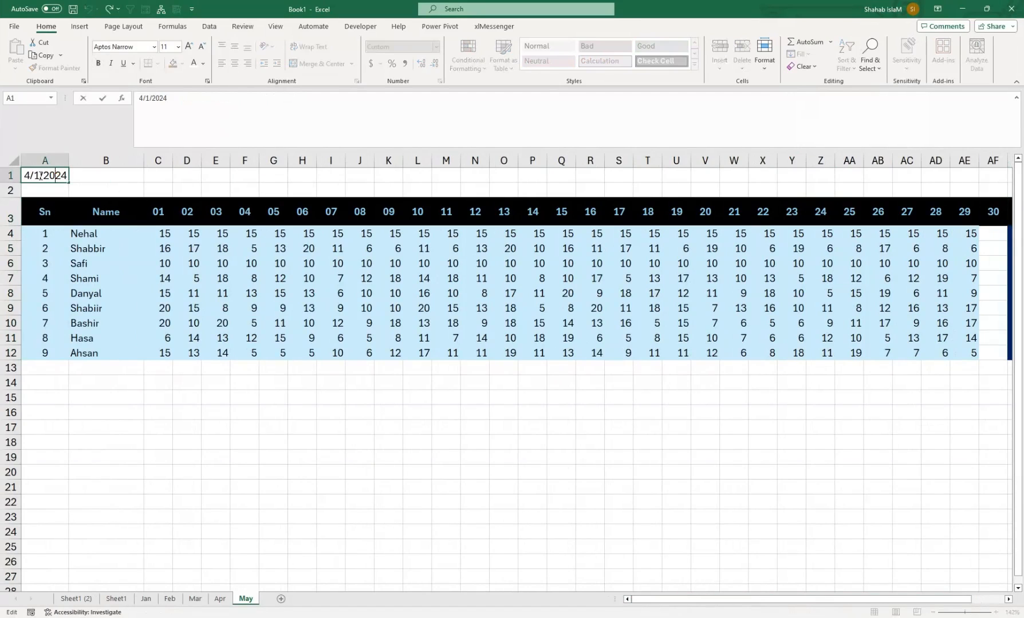
left_click_drag(29, 176, 16, 177)
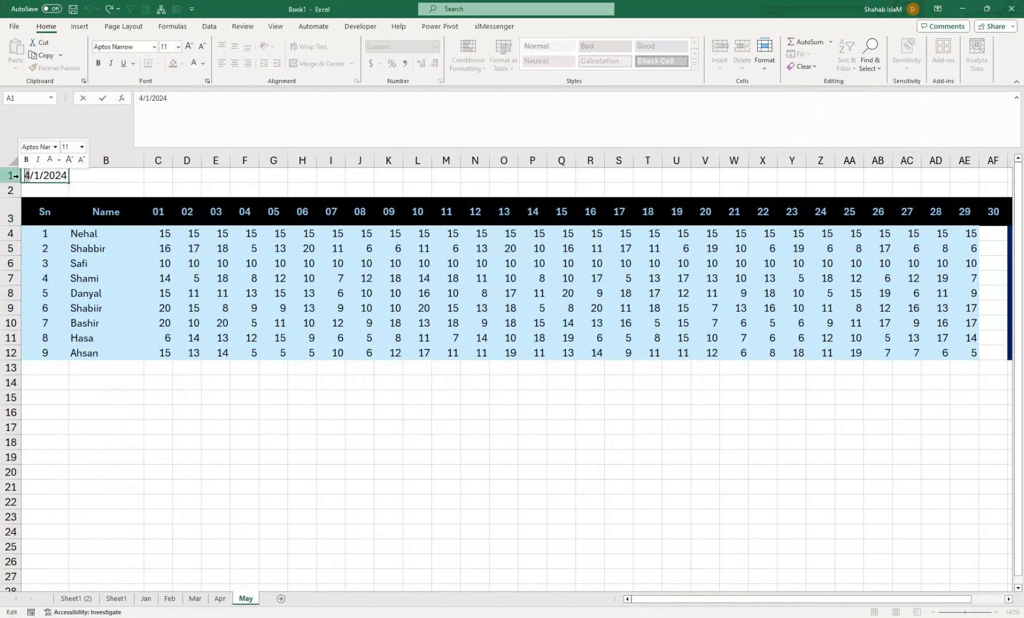
type("5")
key("Return")
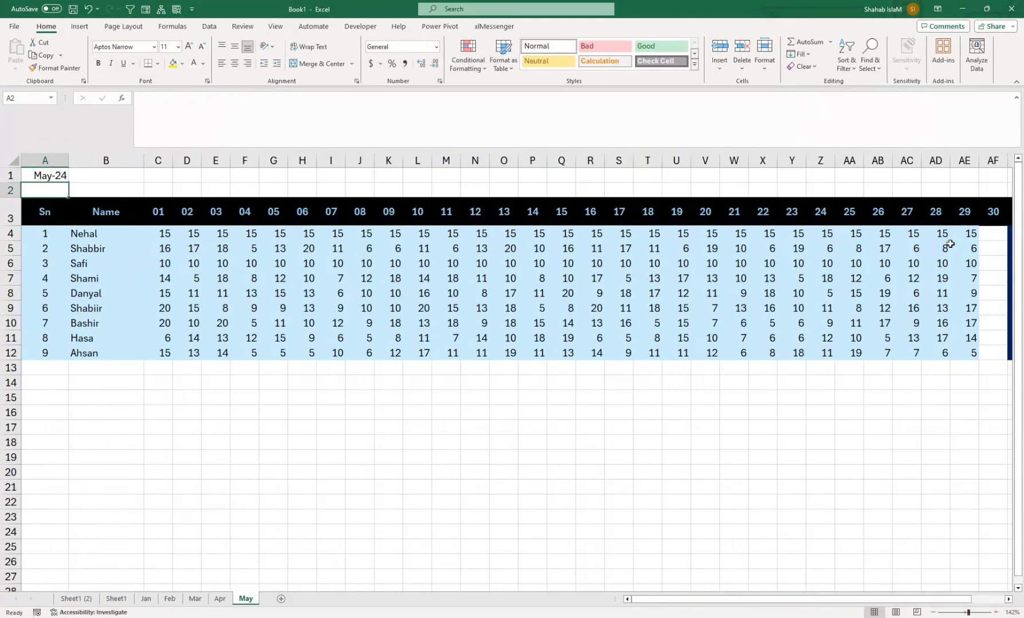
- Fill the day 29 values in AE4:AE12 right into the day 30 column, AF4:AF12
scroll(949, 244, "right", 1)
left_click_drag(911, 232, 944, 353)
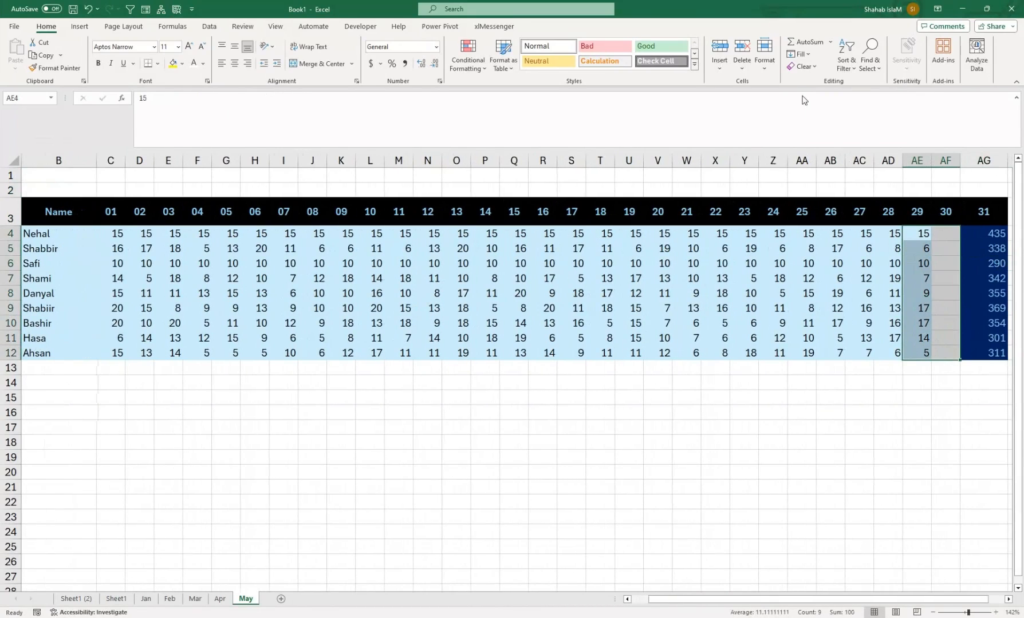
left_click(797, 54)
left_click(807, 84)
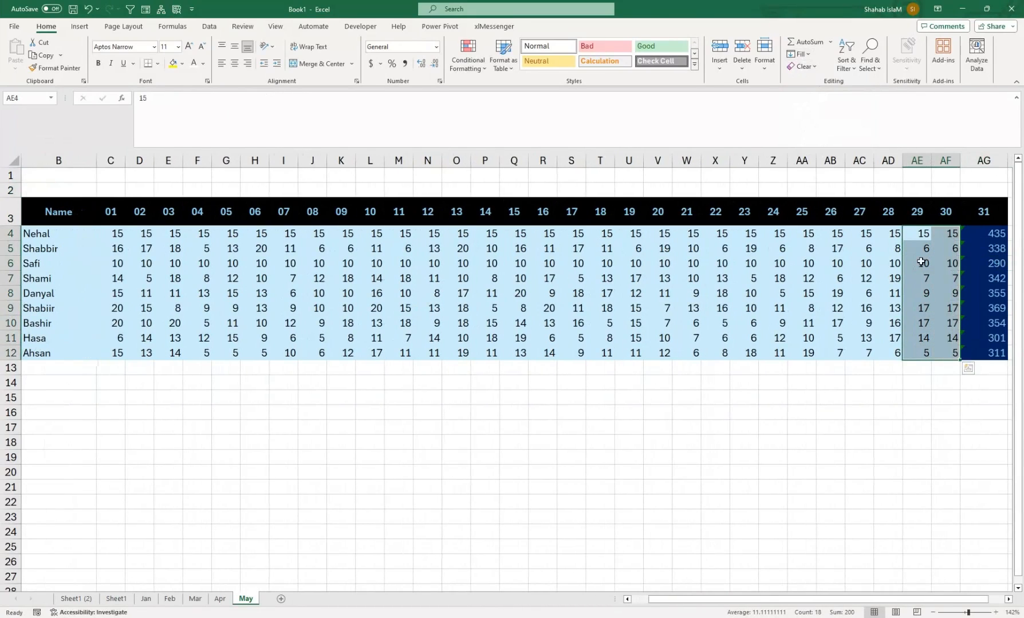
- Extend the sum in AG4 to cover C4:AF4 and fill it down through AG12
double_click(984, 233)
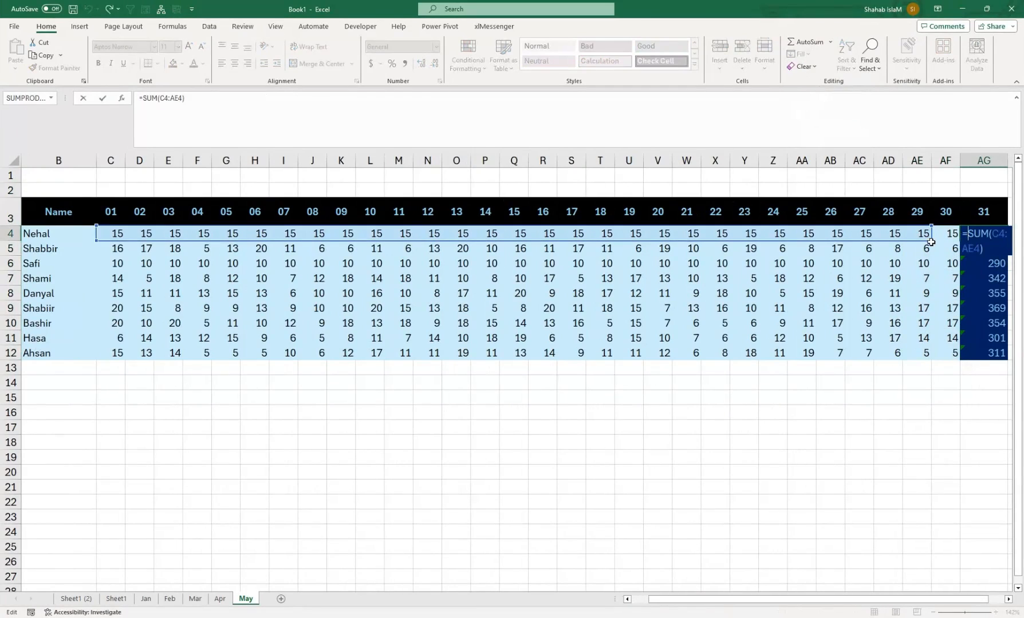
left_click_drag(930, 242, 954, 235)
key("Return")
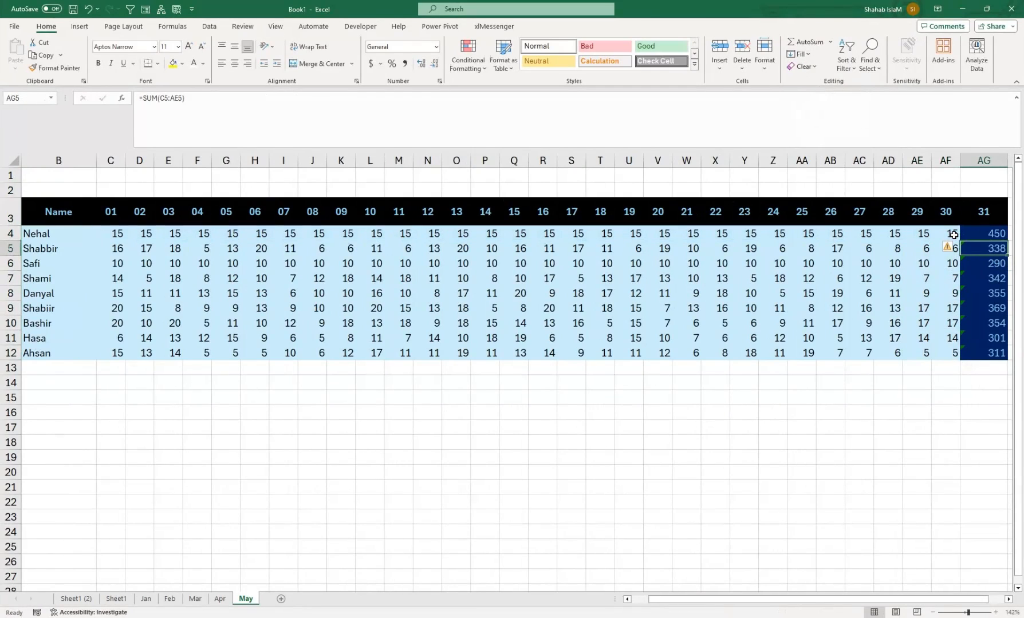
left_click(970, 234)
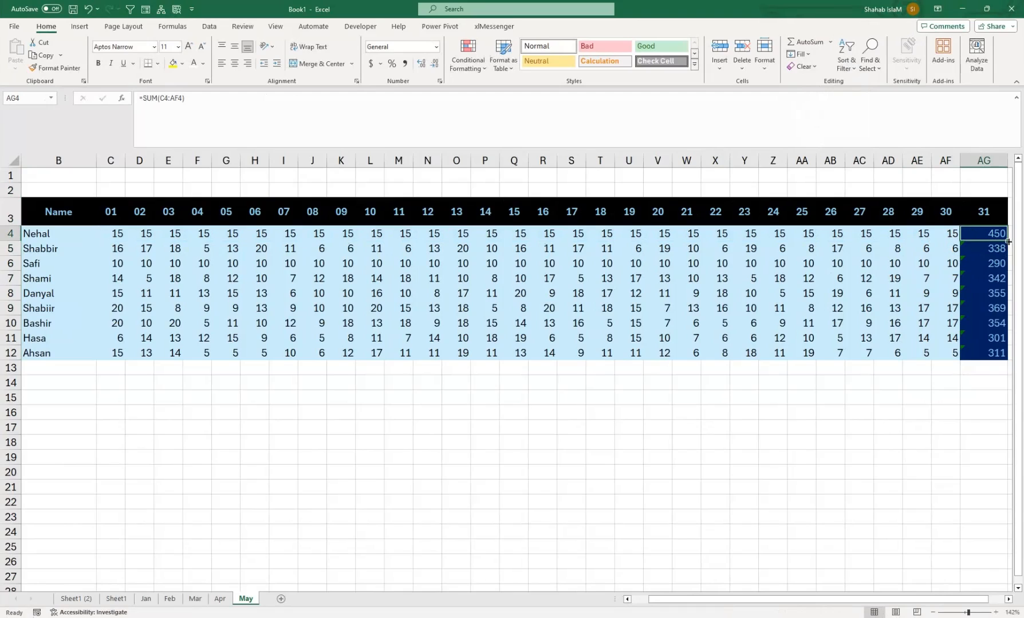
double_click(1007, 241)
left_click(490, 323)
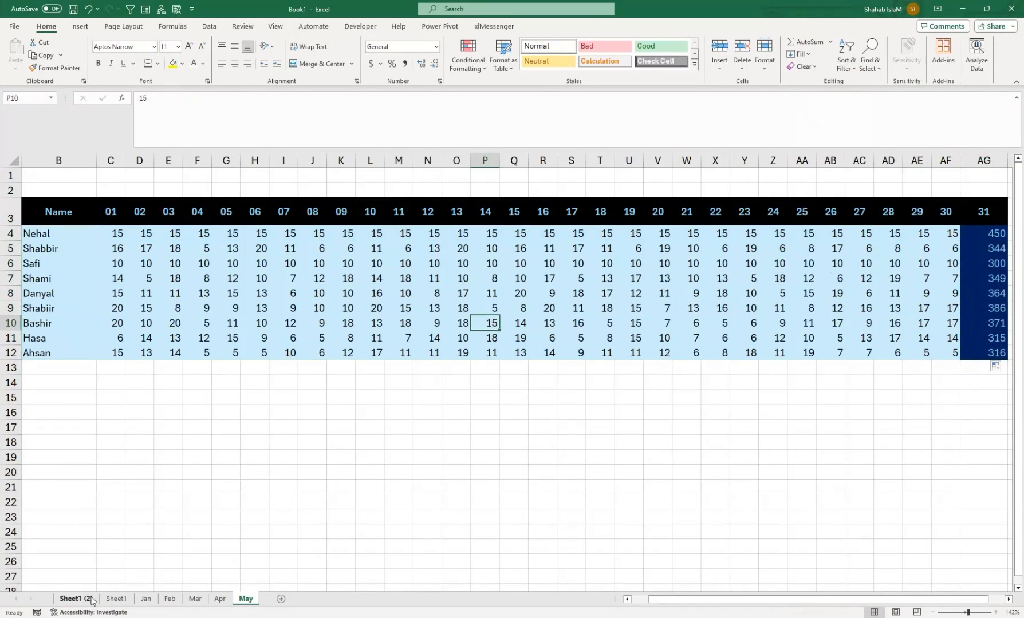
- Check the May column on Sheet1 and inspect the lookup formula in the Aug column's cell I3
left_click(116, 599)
left_click(324, 322)
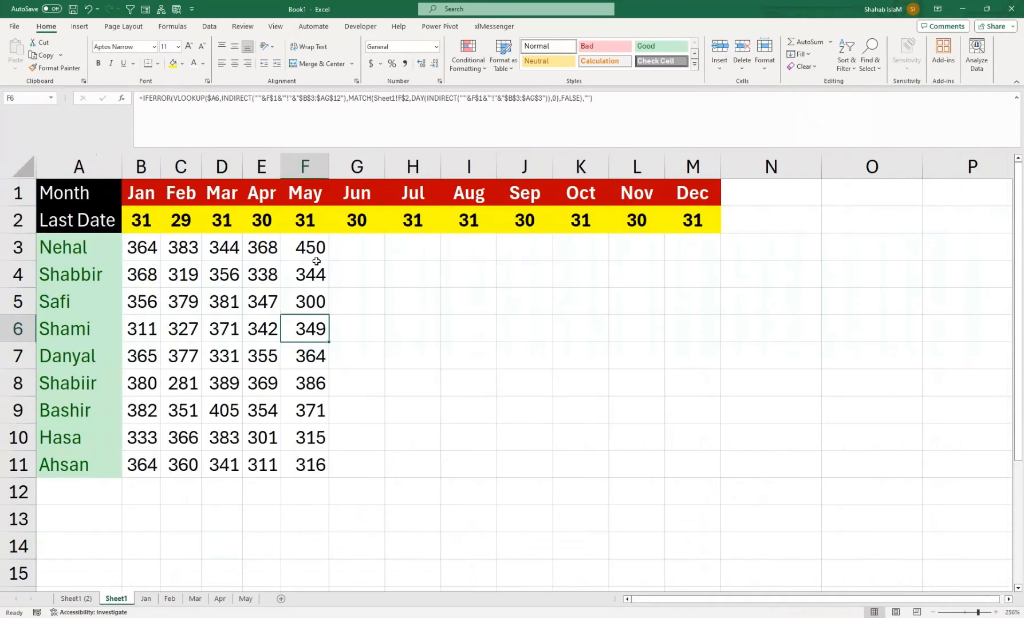
left_click(319, 238)
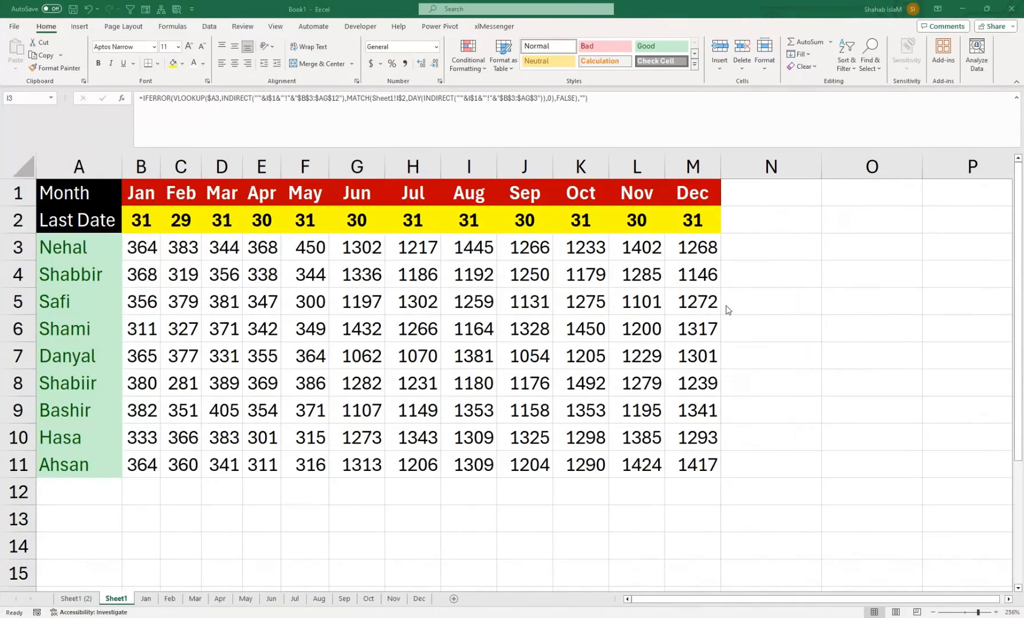
key("F2")
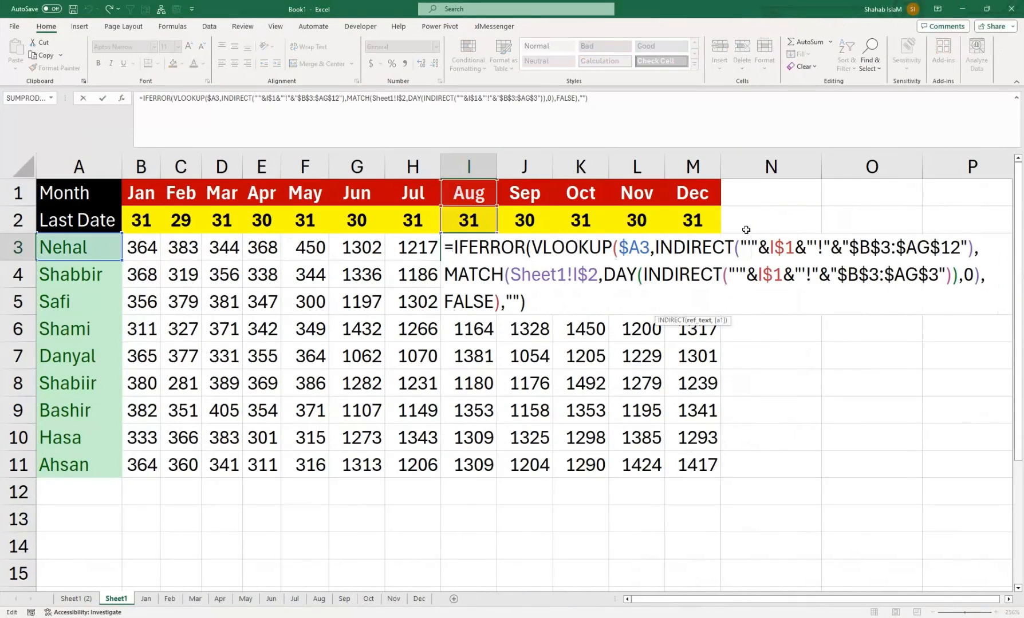
key("Return")
left_click(732, 252)
- Enter the heading Total in N2 of Sheet1, beside the Dec column
left_click(753, 209)
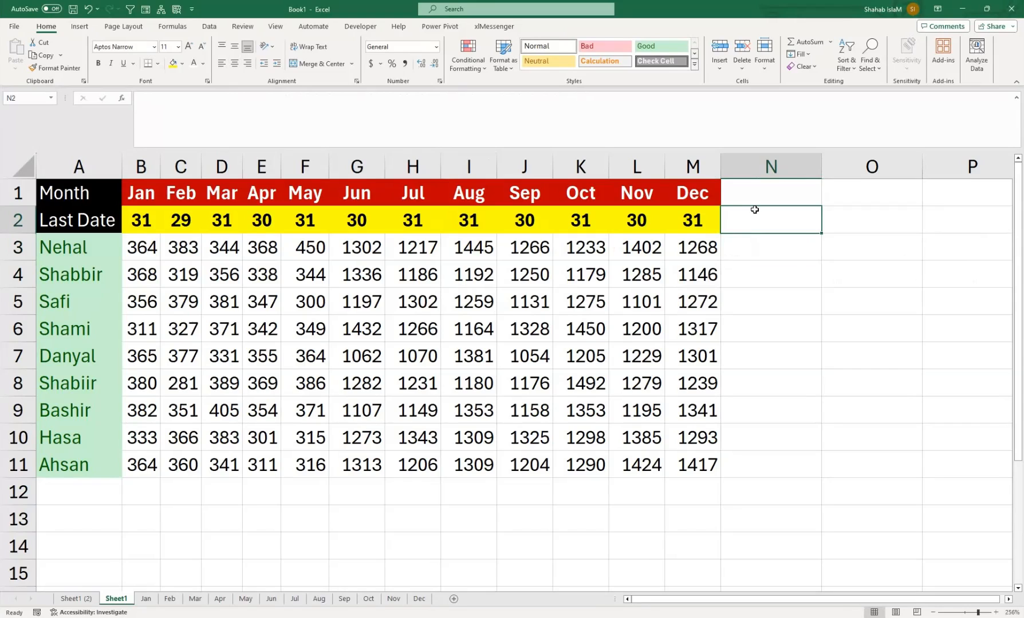
type("T;t")
key("BackSpace")
type("ta")
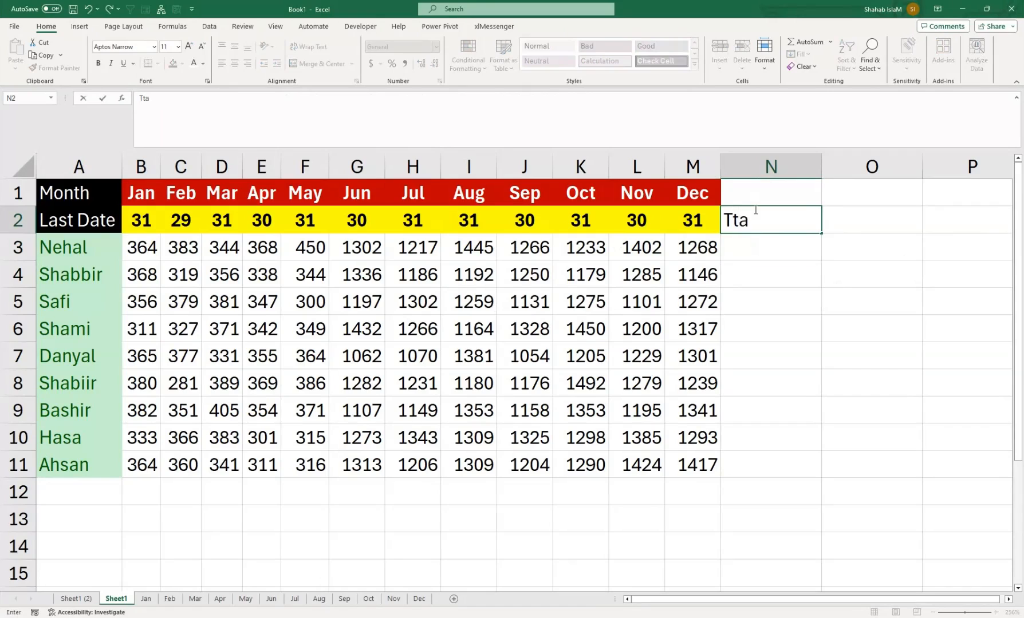
key("BackSpace")
key("BackSpace")
type("otal")
left_click(765, 288)
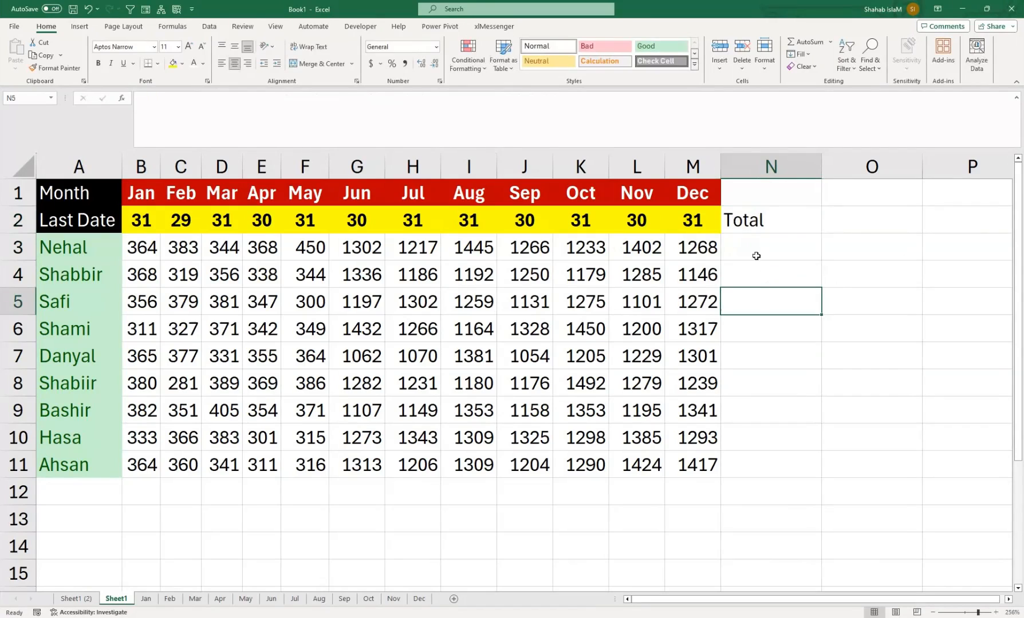
- Enter a SUM formula in N3 that adds the monthly values in B3:M3
left_click(749, 241)
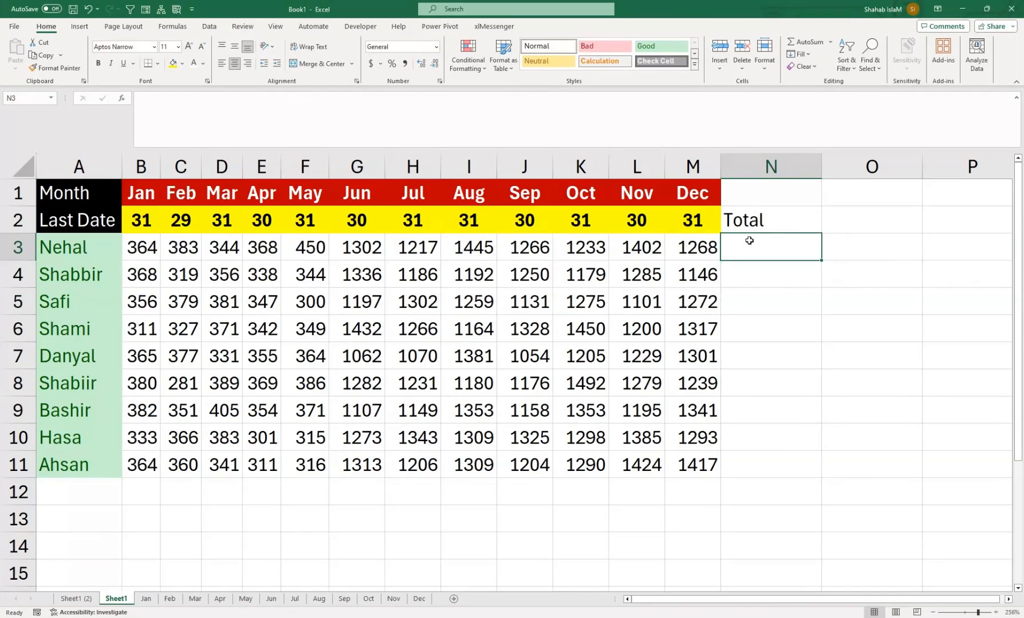
type("=sum")
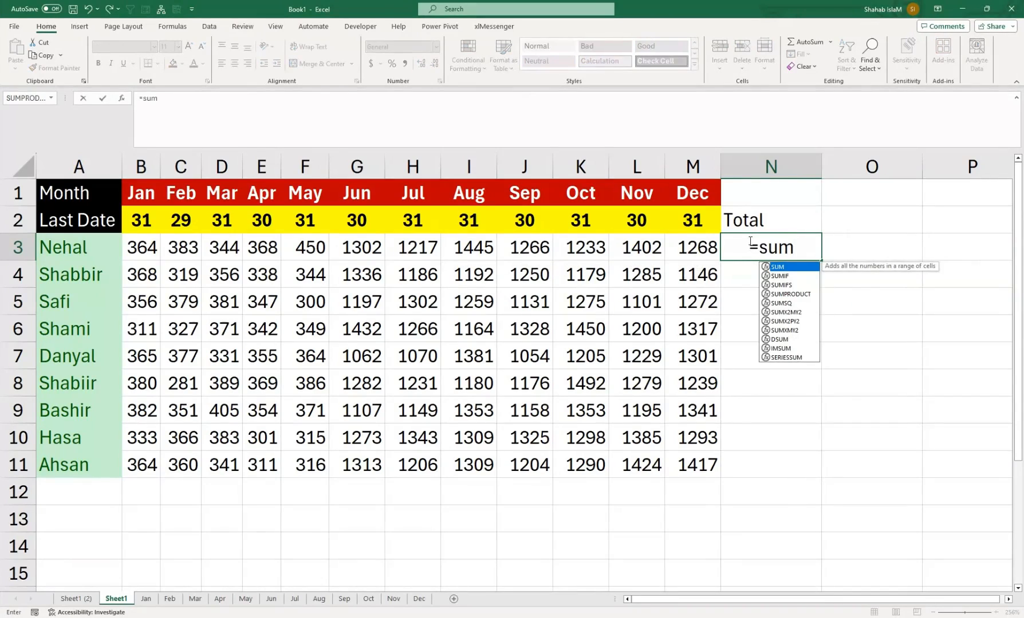
type("(")
left_click_drag(693, 247, 152, 241)
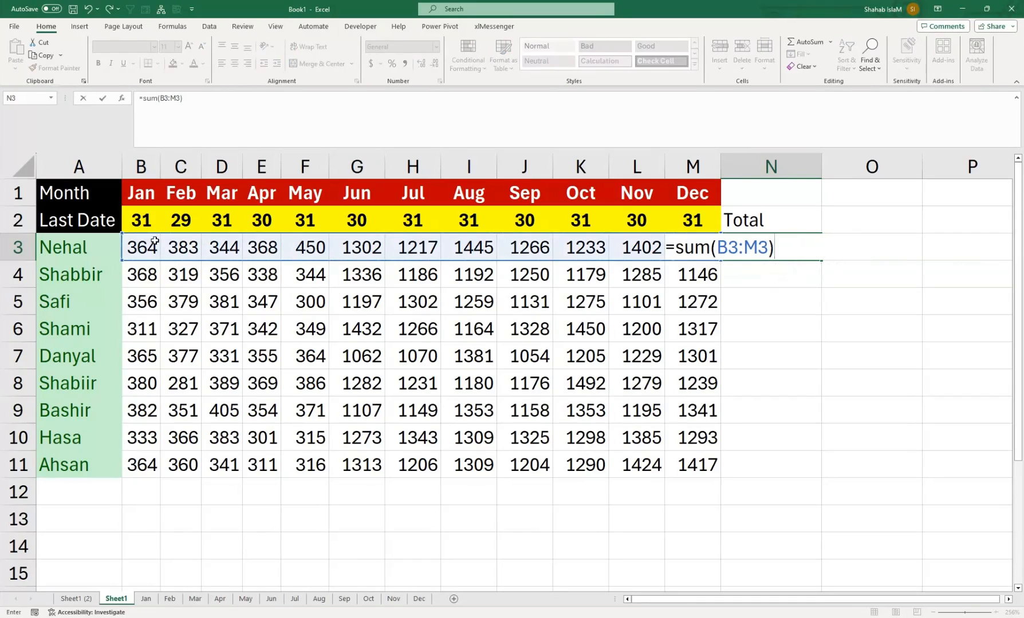
key("Return")
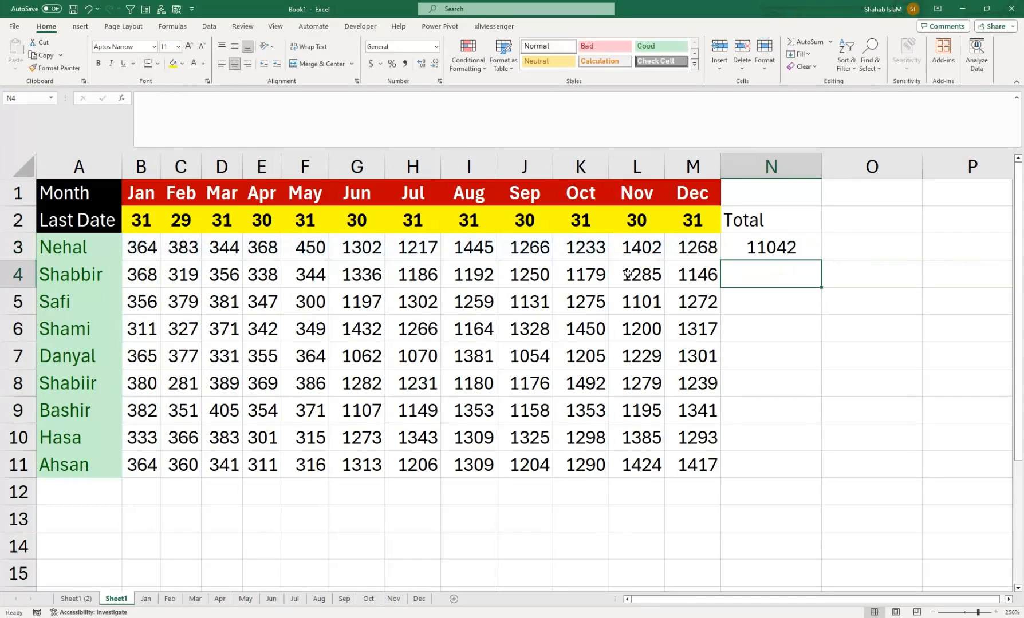
- Fill the N3 sum formula down the Total column through N11
left_click(754, 248)
left_click(823, 262)
left_click(818, 262)
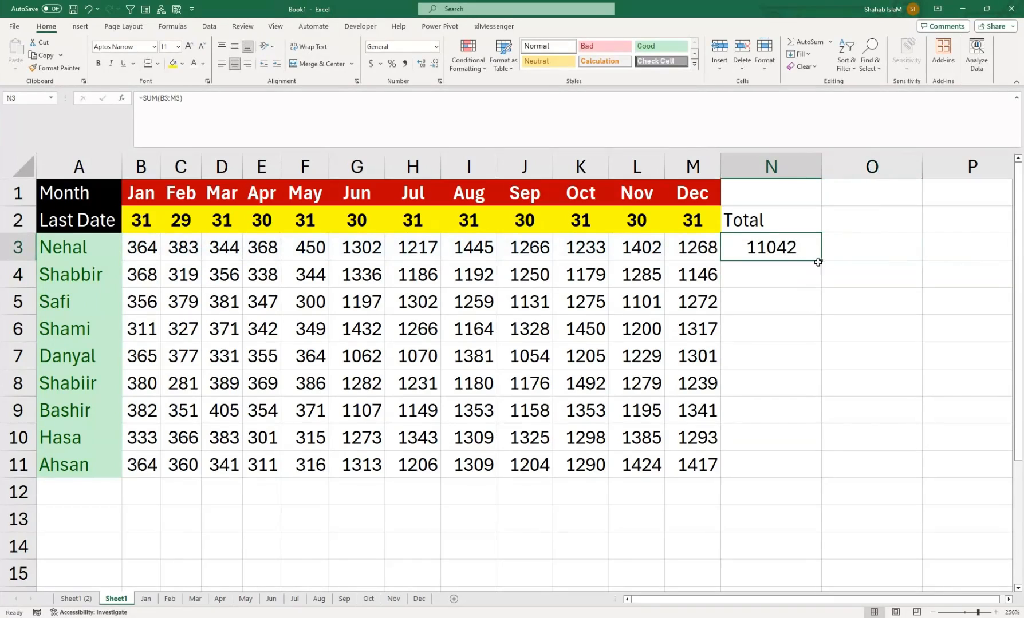
left_click(823, 259)
left_click(818, 260)
double_click(821, 260)
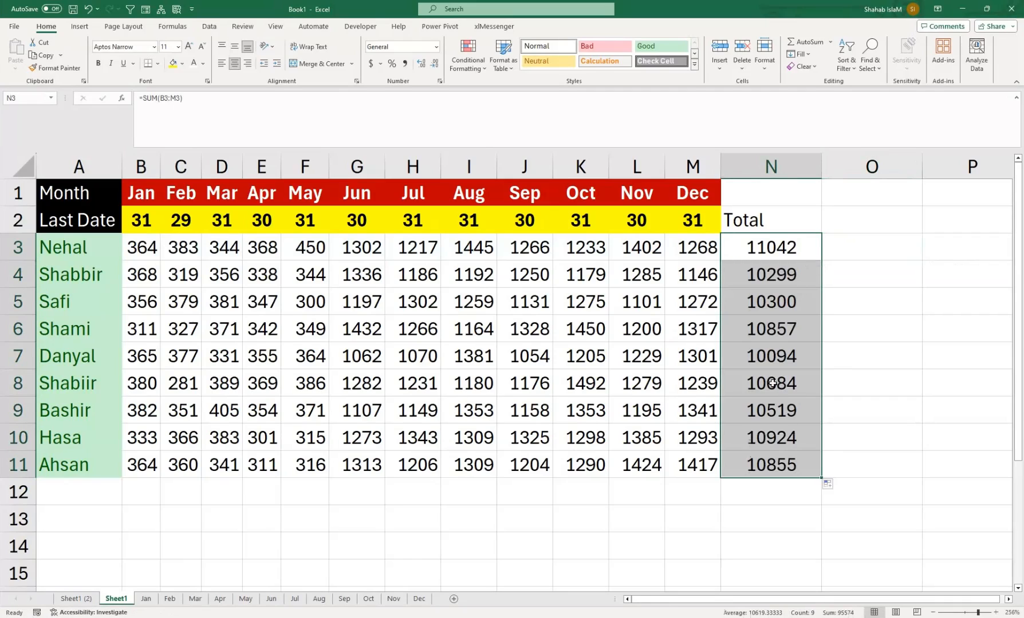
- Format the Total heading in N2 as centered and bold with a yellow fill
left_click(776, 220)
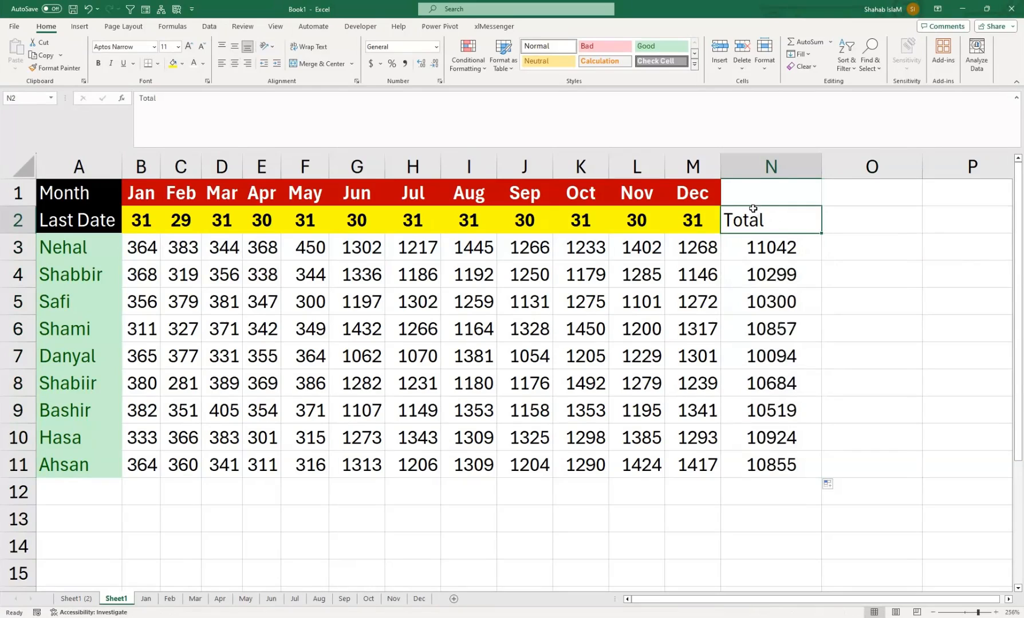
left_click(234, 63)
left_click(172, 63)
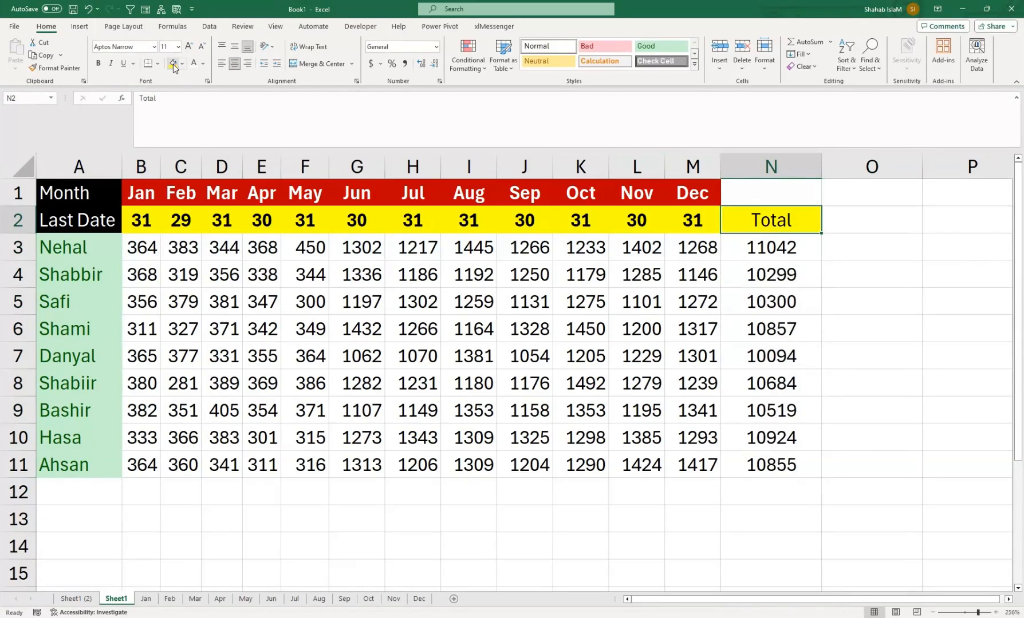
left_click(97, 63)
left_click(874, 249)
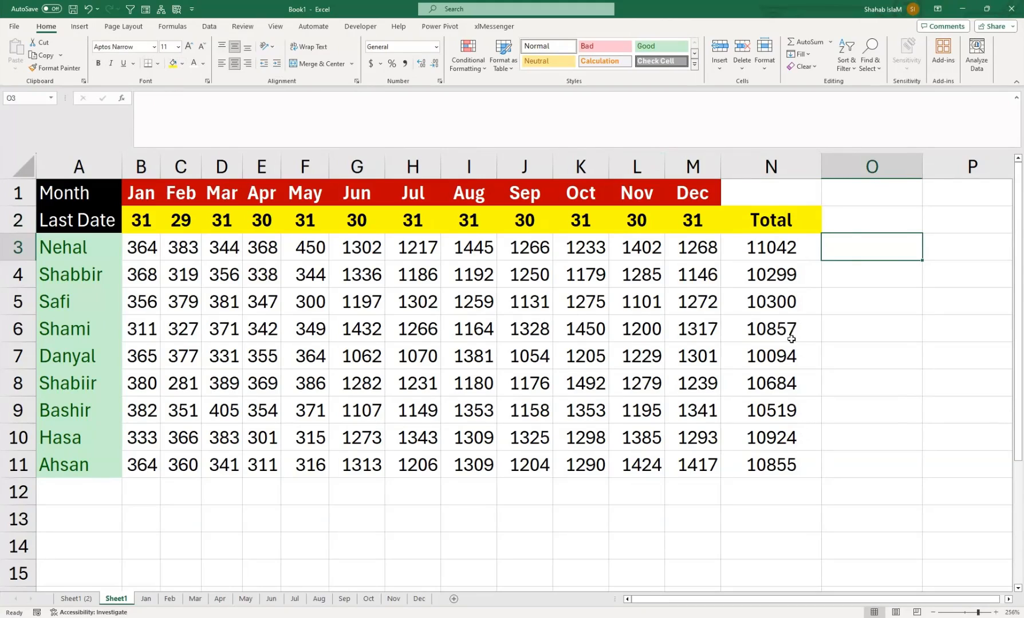
- Enter the heading Heighest in O2, beside the Total heading
left_click(869, 213)
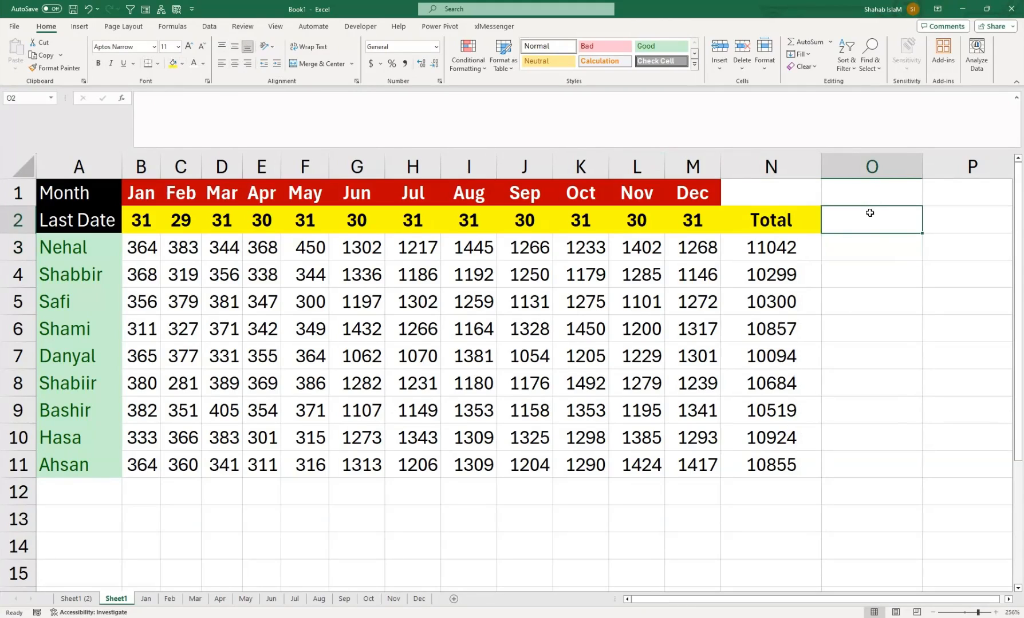
type("He")
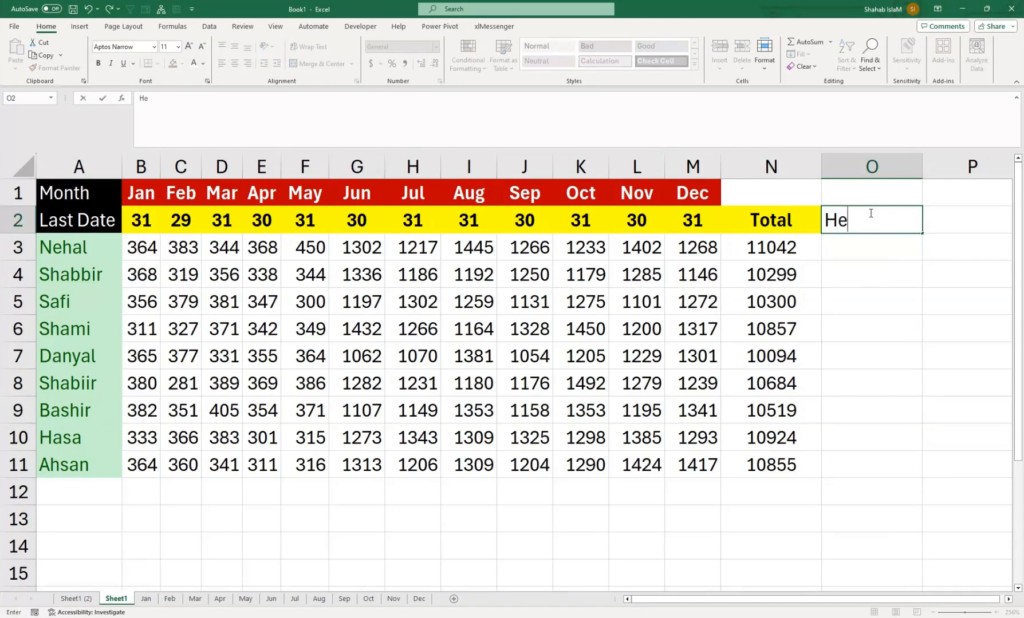
type("ighes")
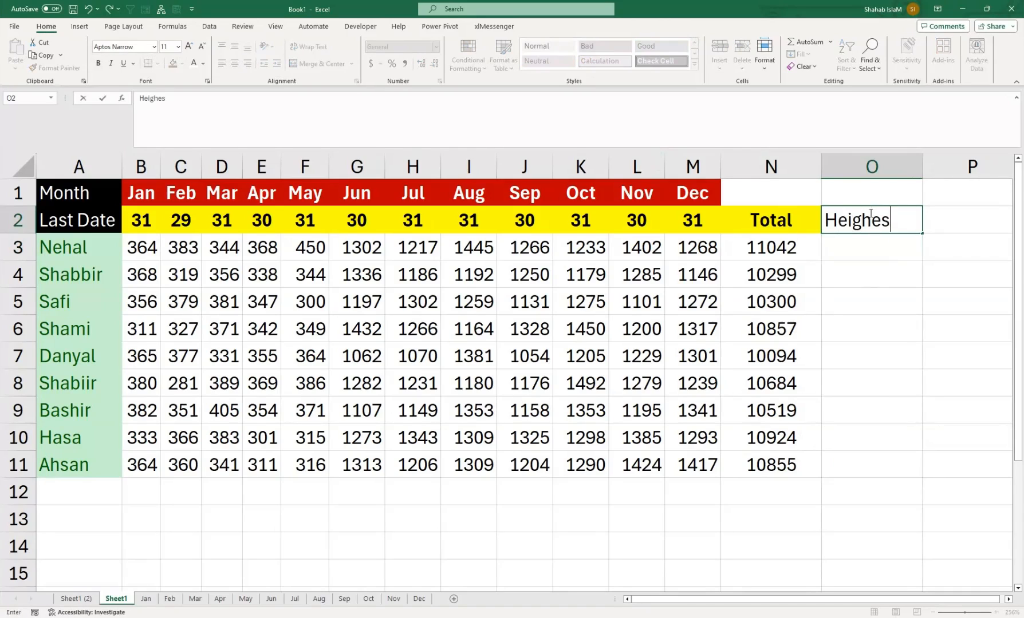
type("t")
- Start a RANK formula in O3, under the Heighest heading
left_click(865, 252)
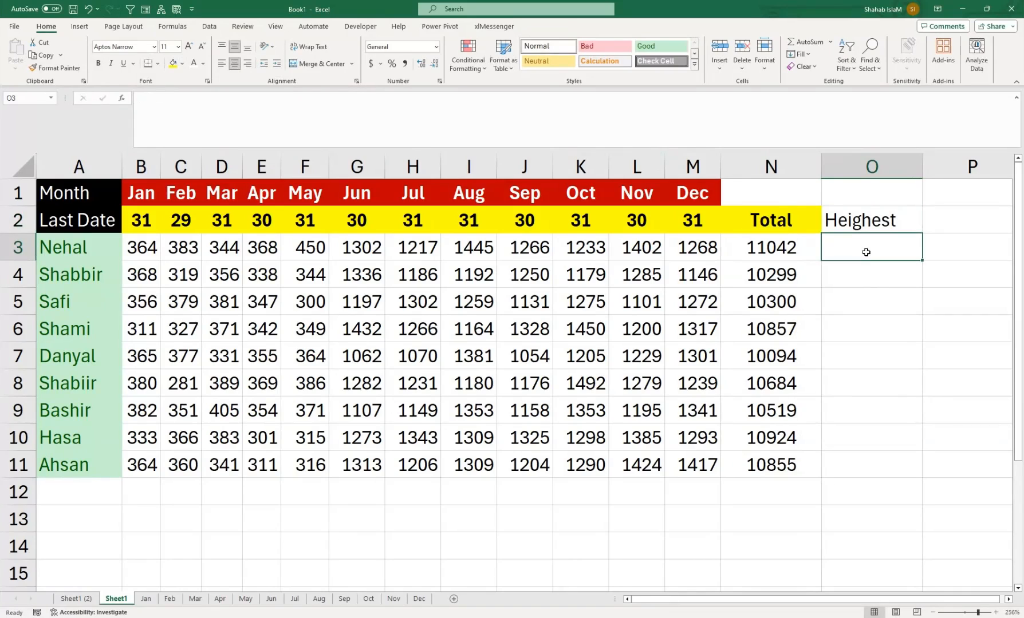
type("=")
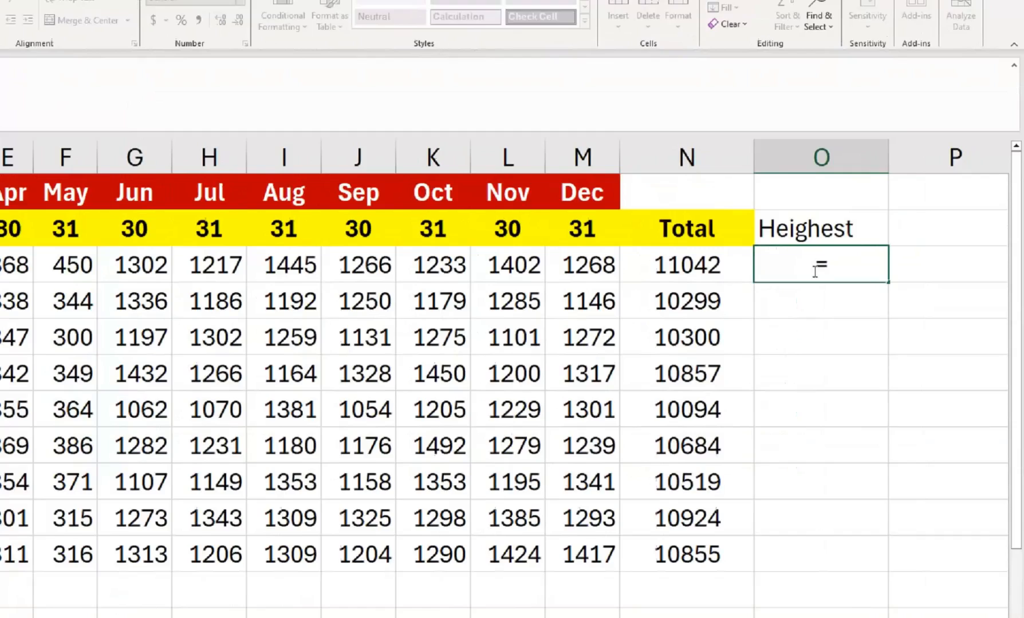
type("rs")
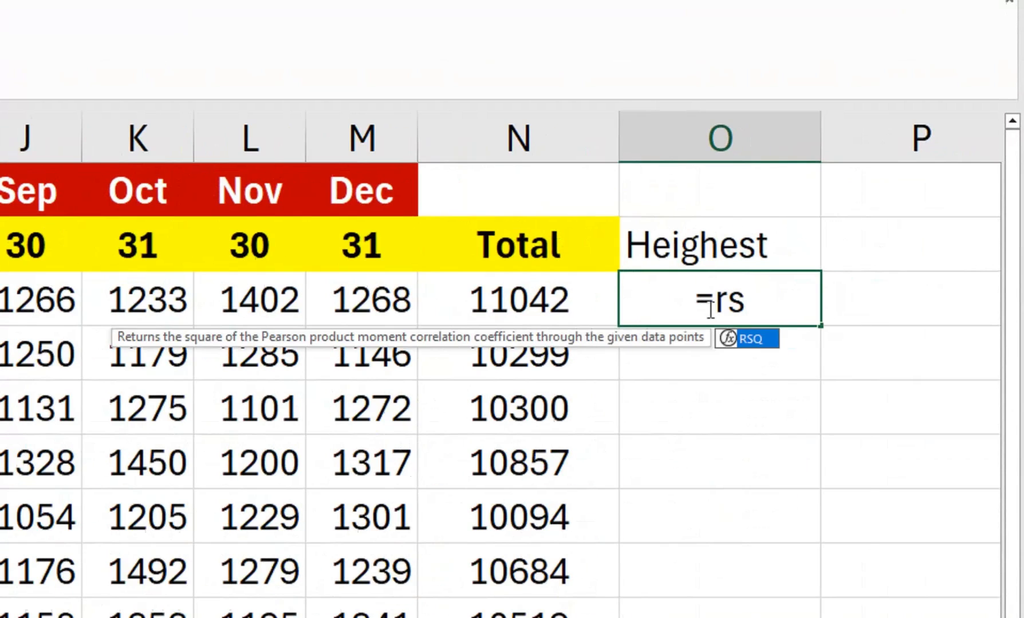
key("BackSpace")
type("an")
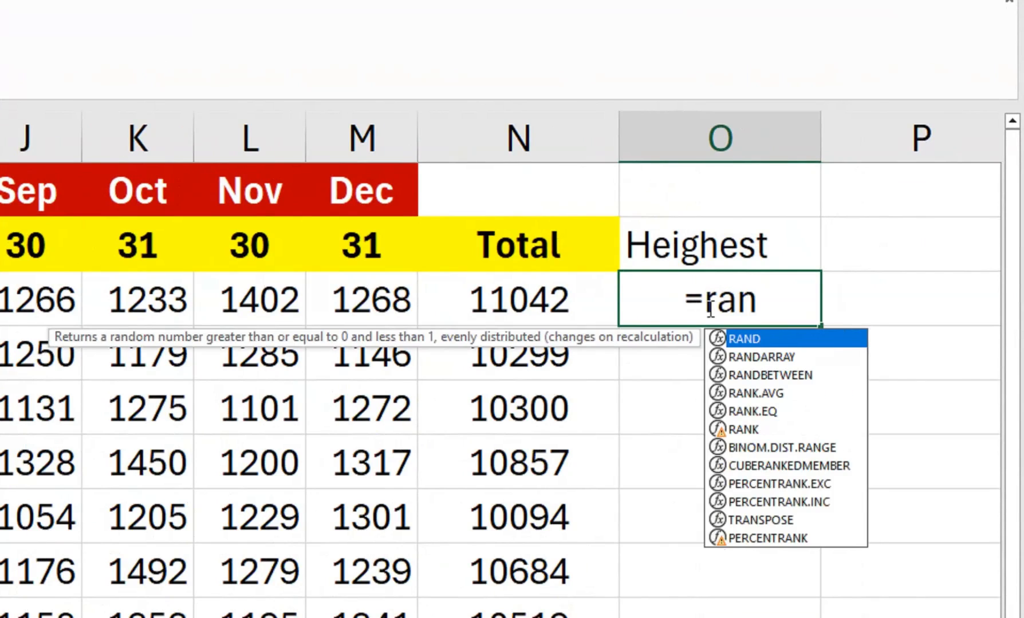
key("Tab")
key("BackSpace")
key("BackSpace")
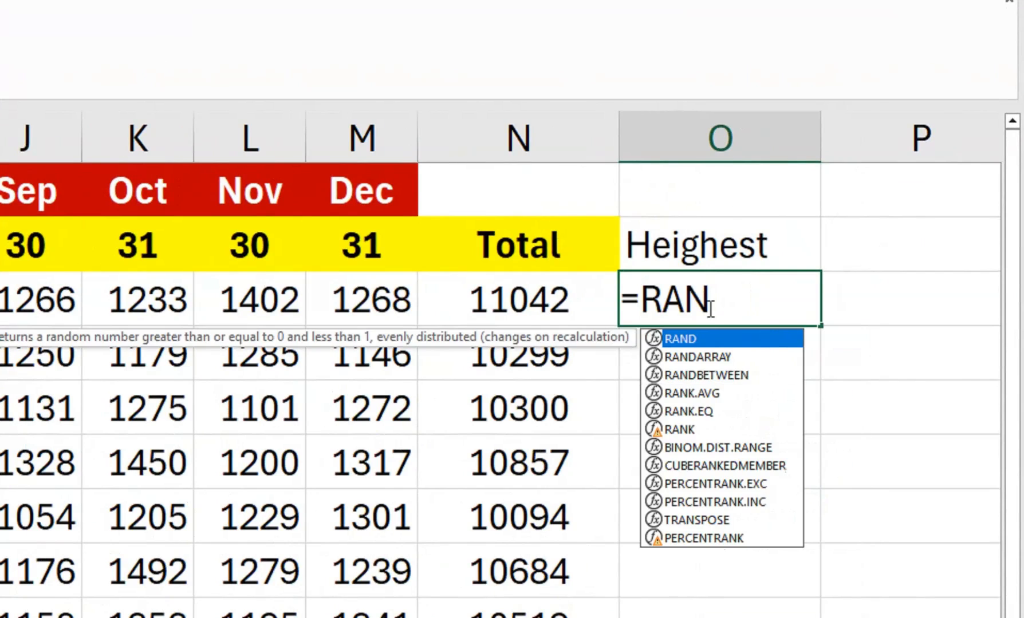
key("Down")
key("Down")
key("Down")
key("Down")
key("Down")
key("Tab")
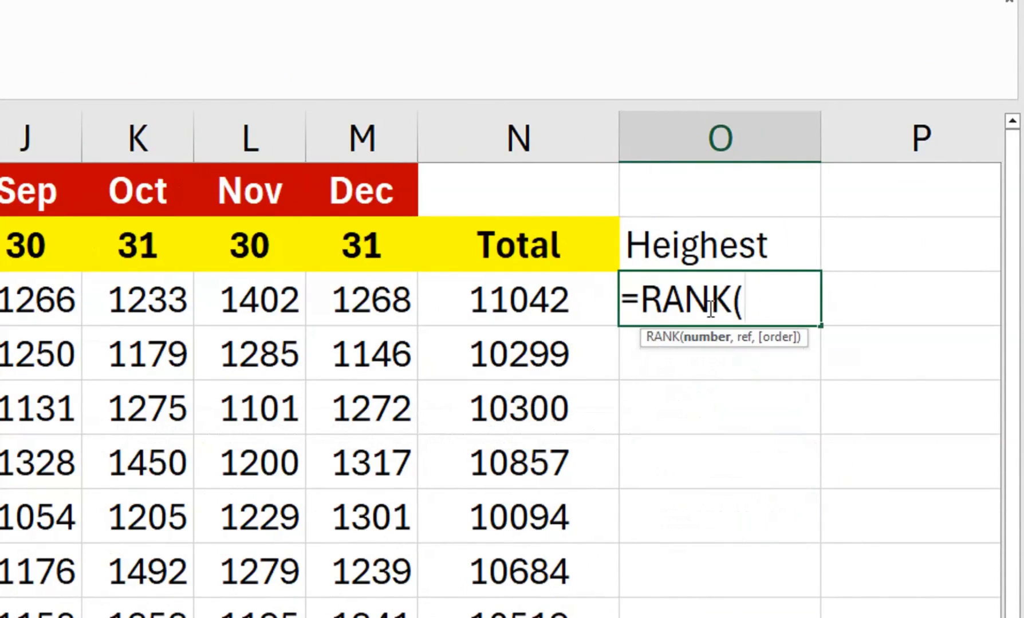
- Complete the O3 formula to rank N3 within $N$3:$N$11 with order 0, and fill it down through O11
left_click(600, 305)
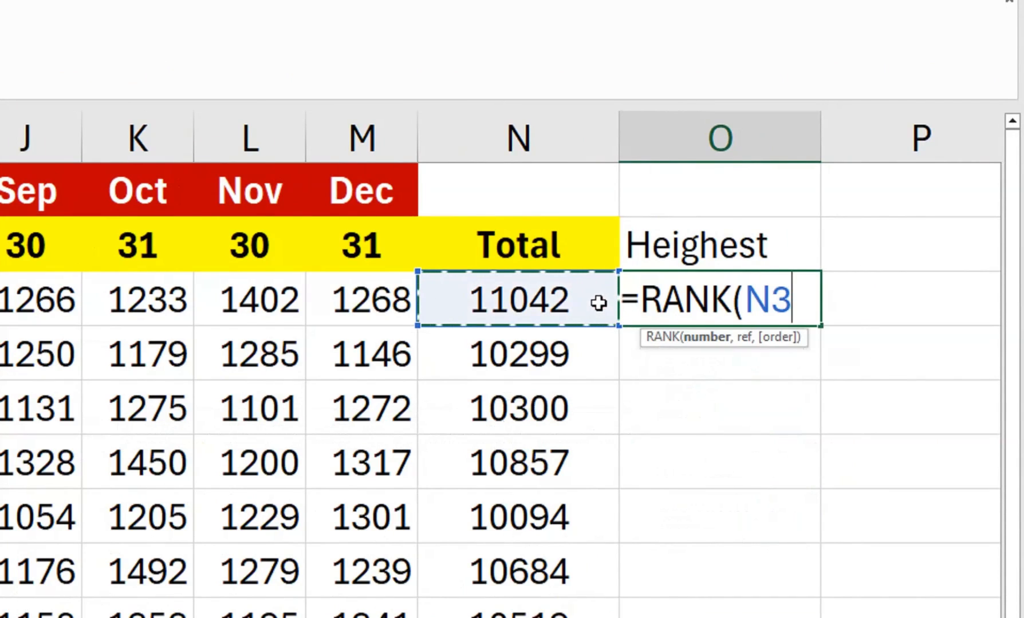
type(",")
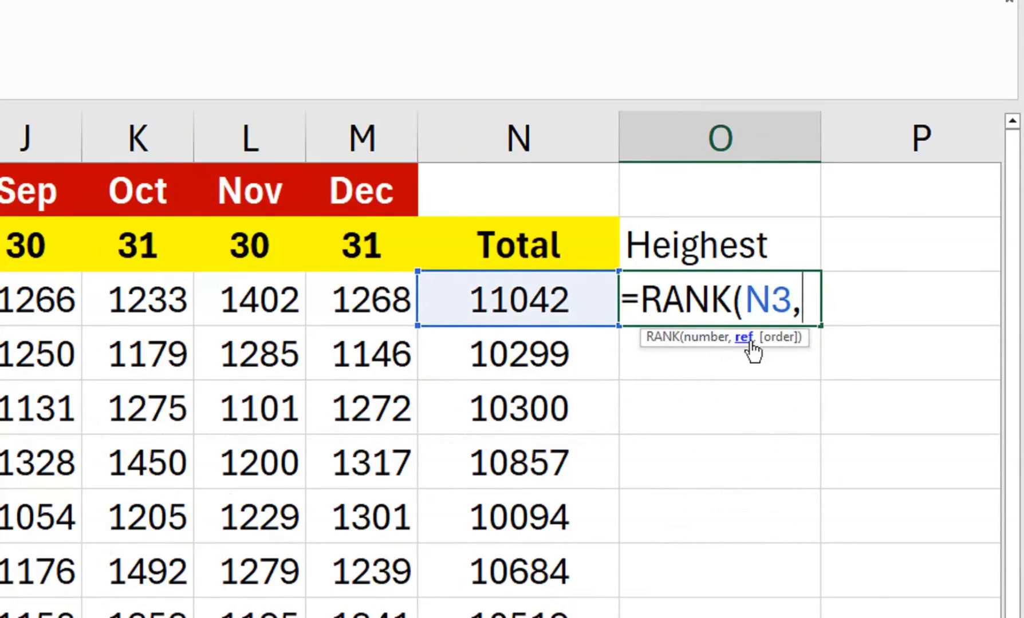
left_click_drag(452, 283, 568, 617)
left_click_drag(568, 553, 562, 617)
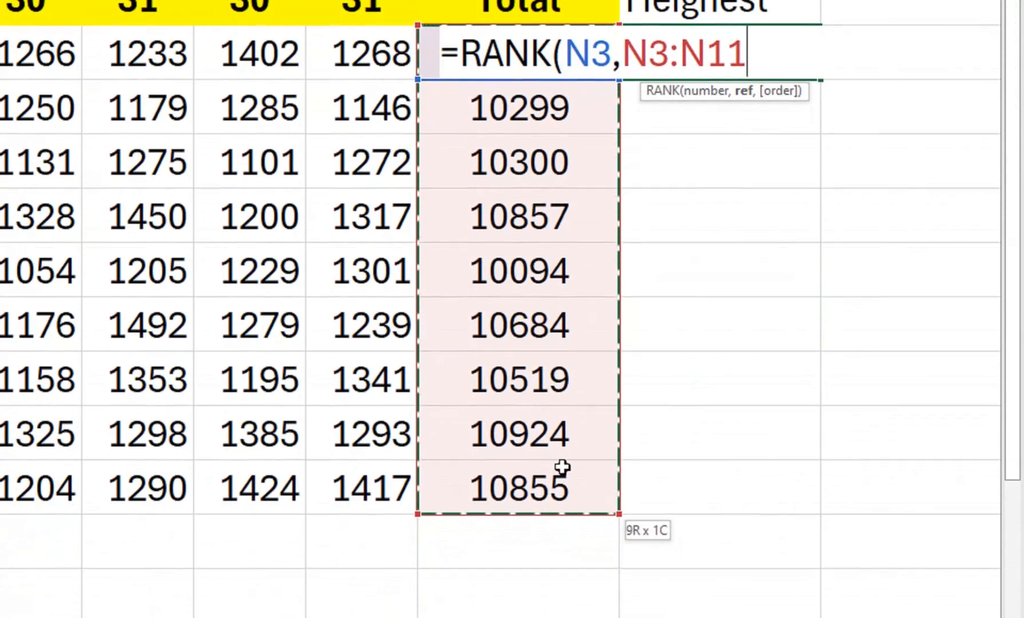
key("F4")
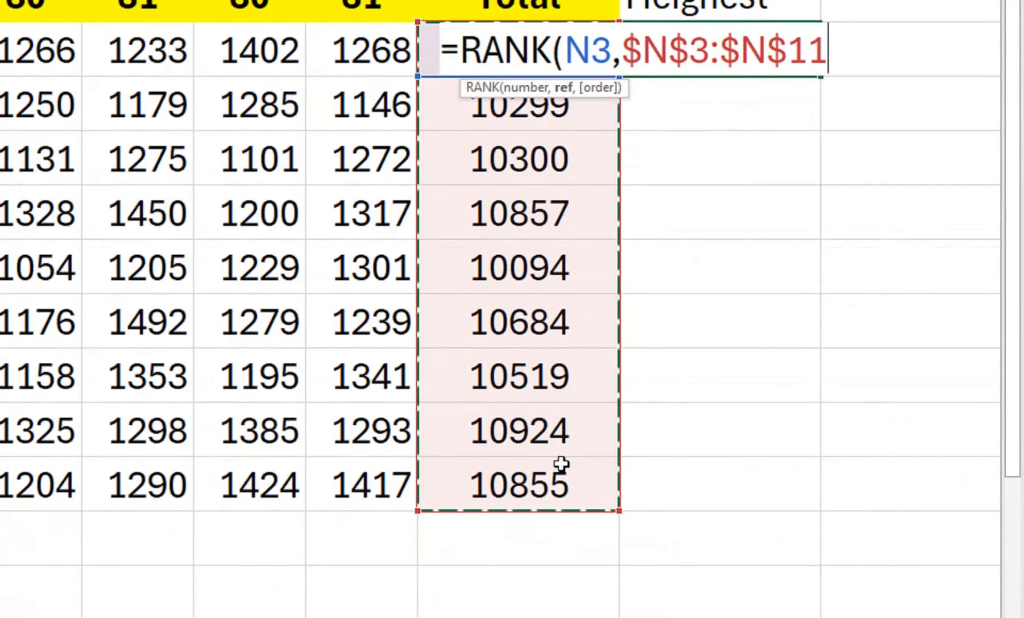
type(",")
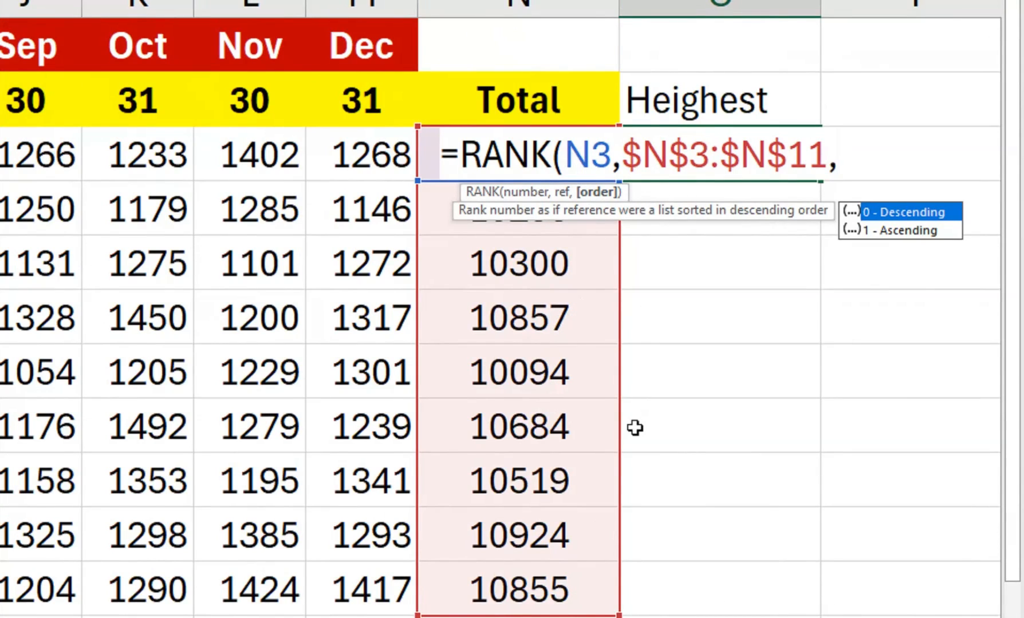
type("0)")
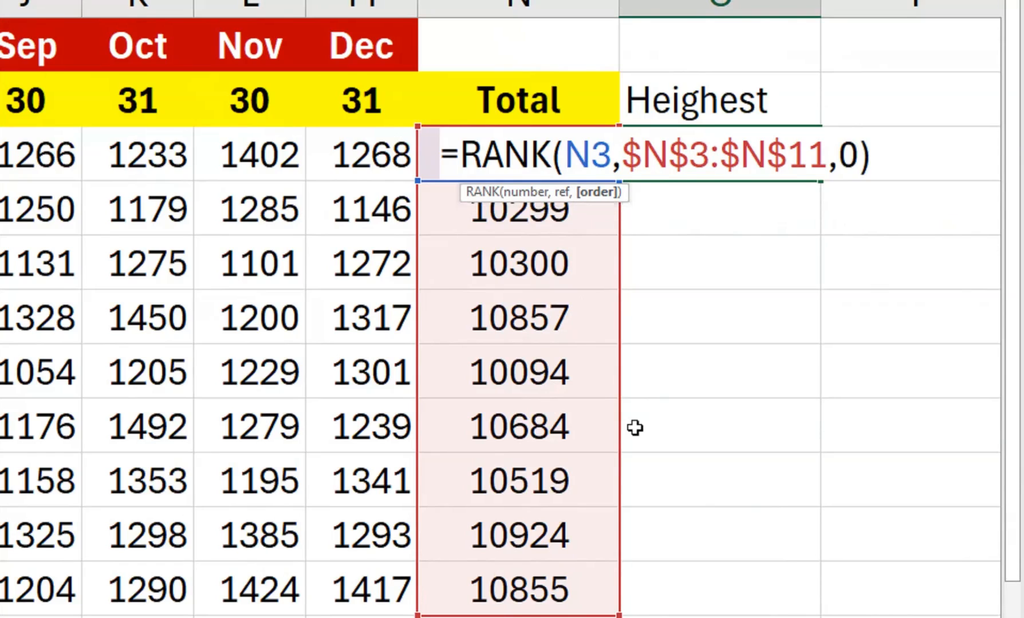
key("Return")
left_click(722, 155)
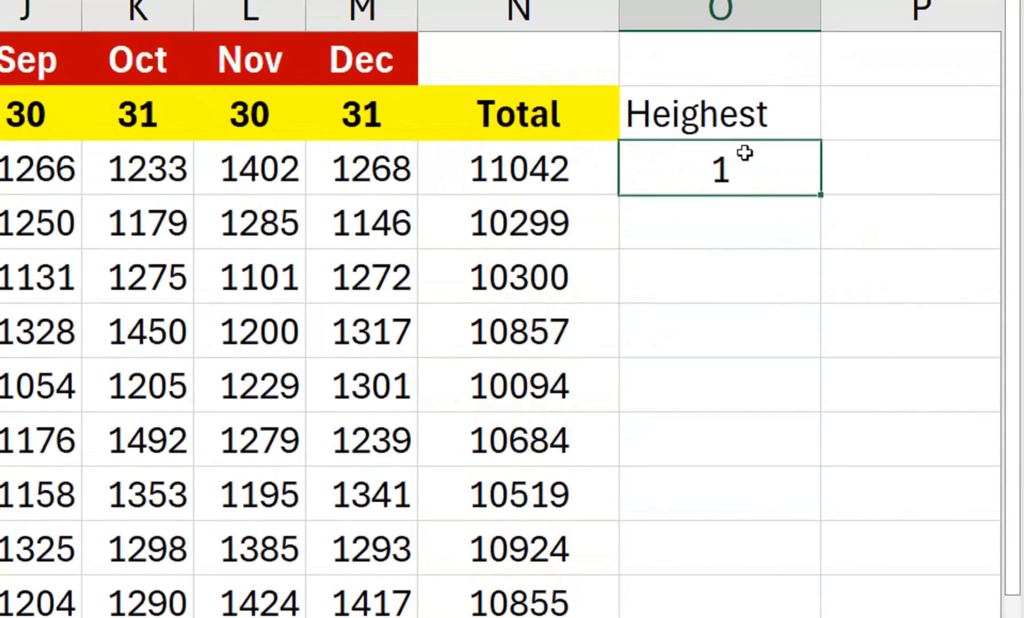
double_click(821, 196)
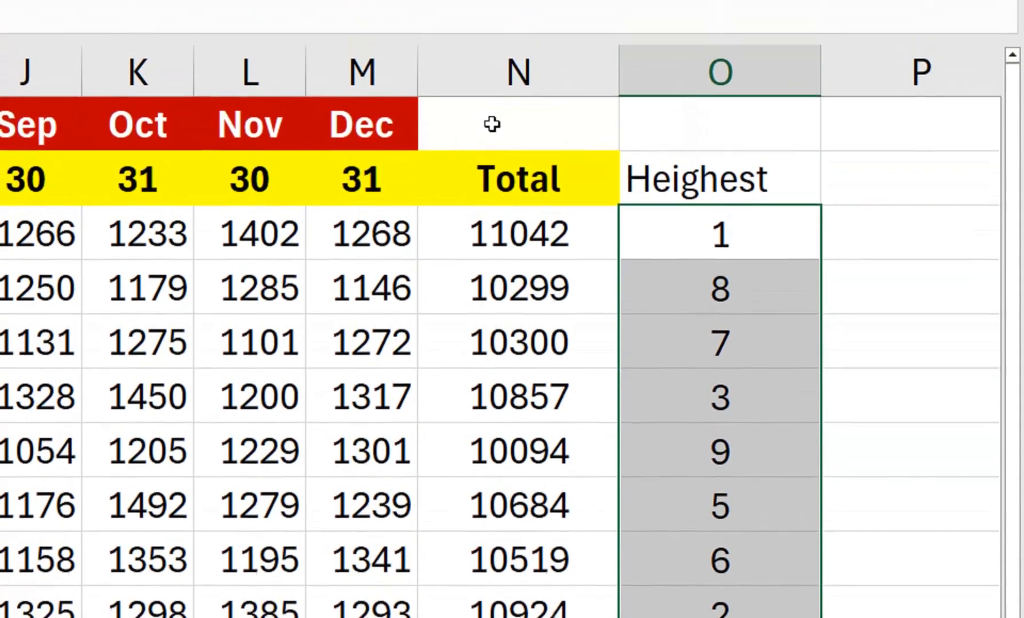
- Format the Heighest heading in O2 as bold with a yellow fill
left_click(530, 155)
left_click_drag(530, 155, 635, 153)
left_click(644, 191)
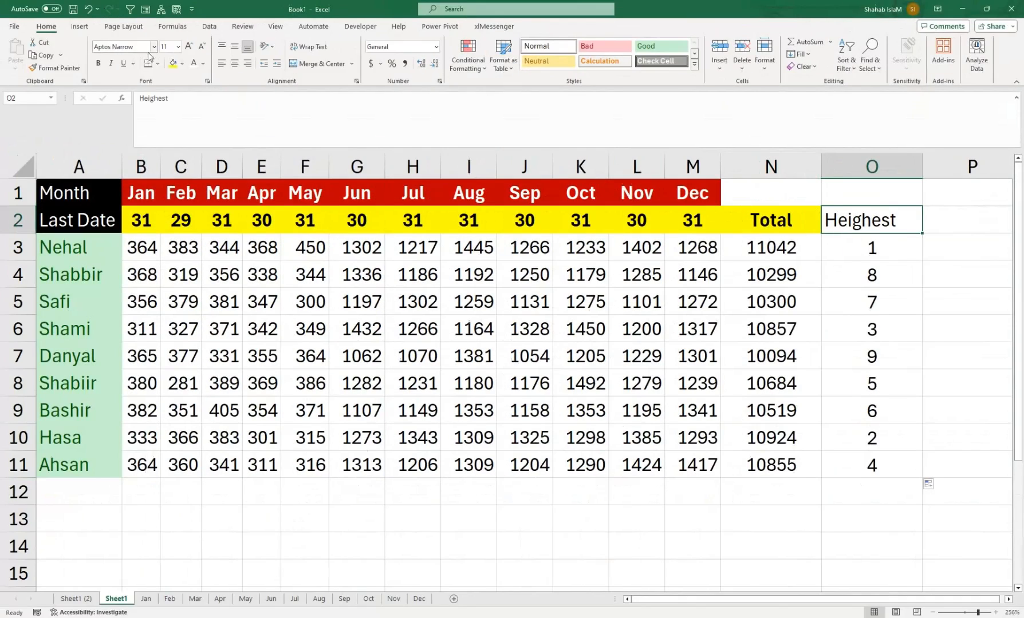
left_click(98, 63)
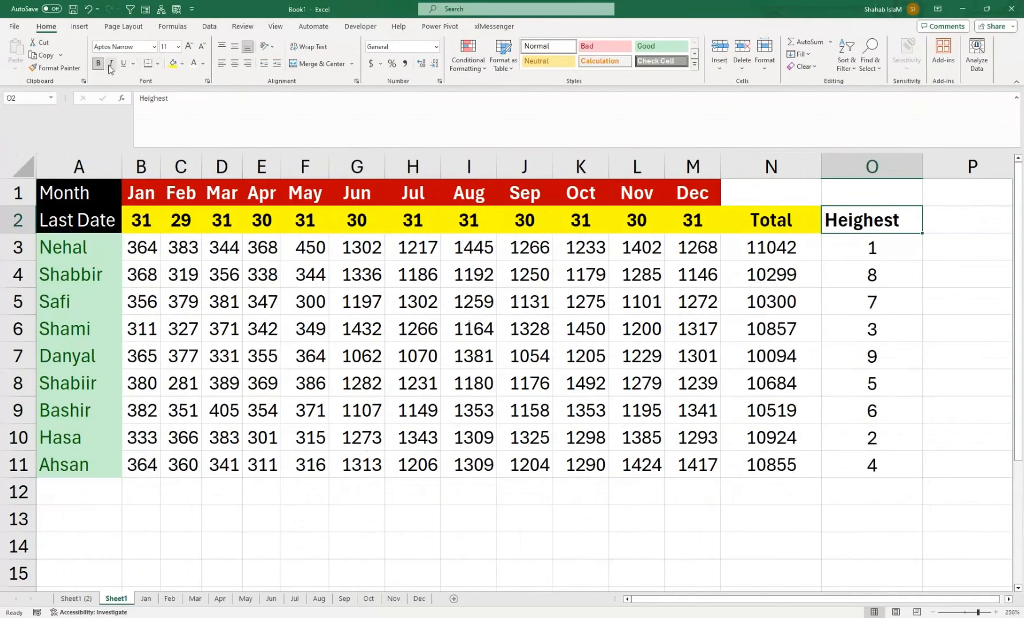
left_click(173, 63)
- Fill the empty cells N1:O1 with the same red as the month headings
left_click_drag(746, 192, 858, 184)
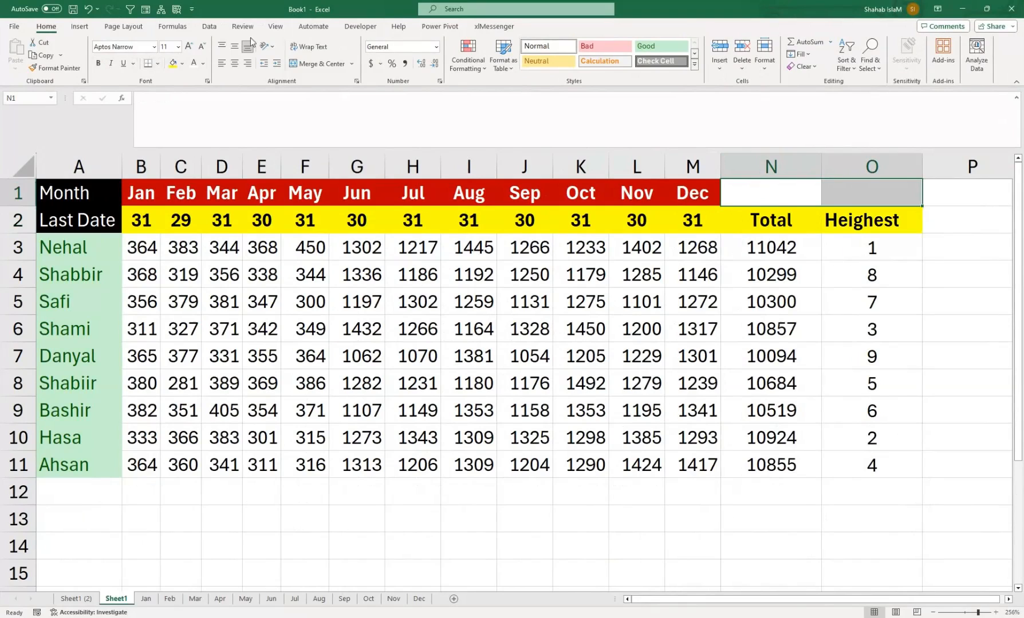
left_click(182, 63)
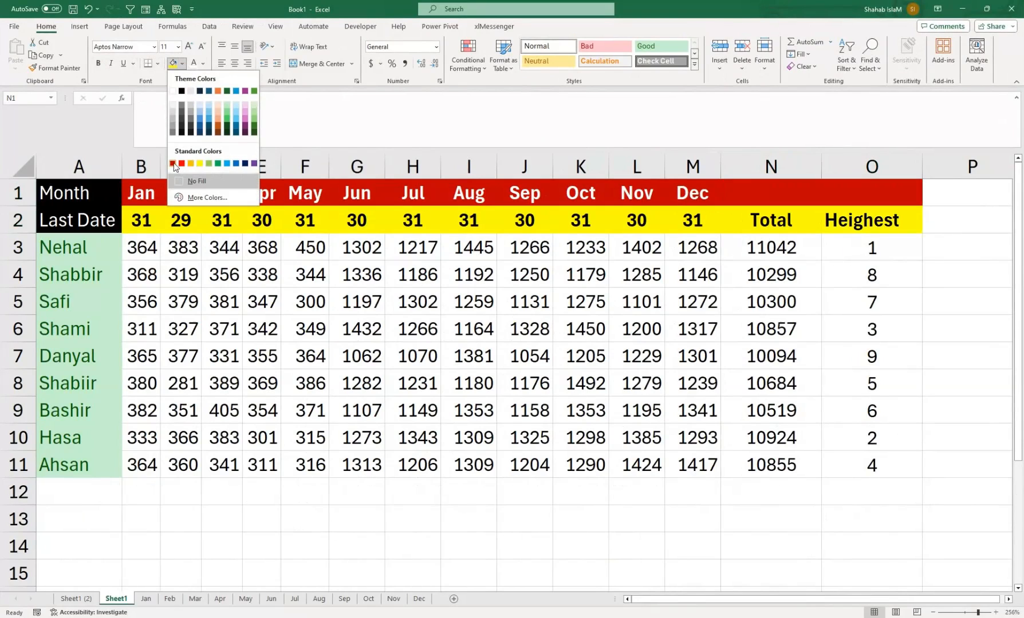
left_click(176, 166)
left_click(262, 269)
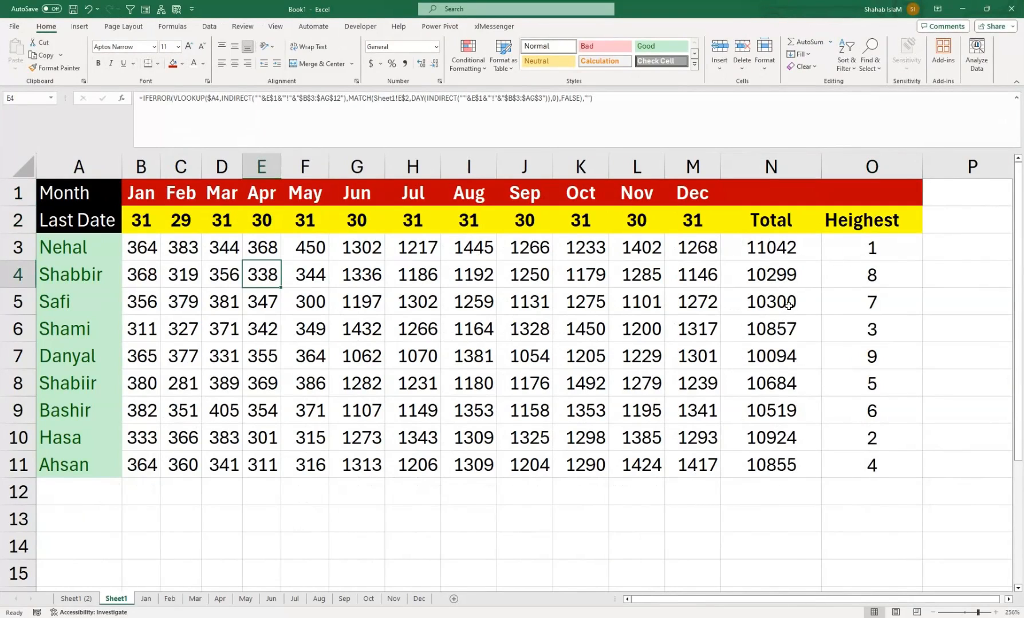